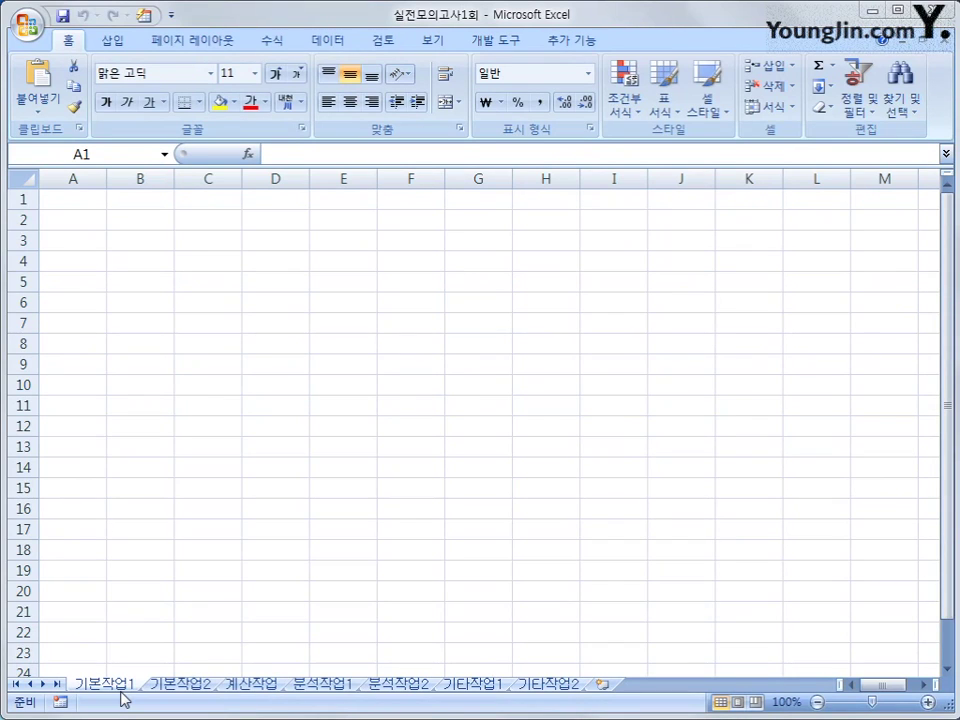
# Start a Microsoft Query import at cell A3 using the MS Access database 온라인게임.accdb
pyautogui.click(86, 242)
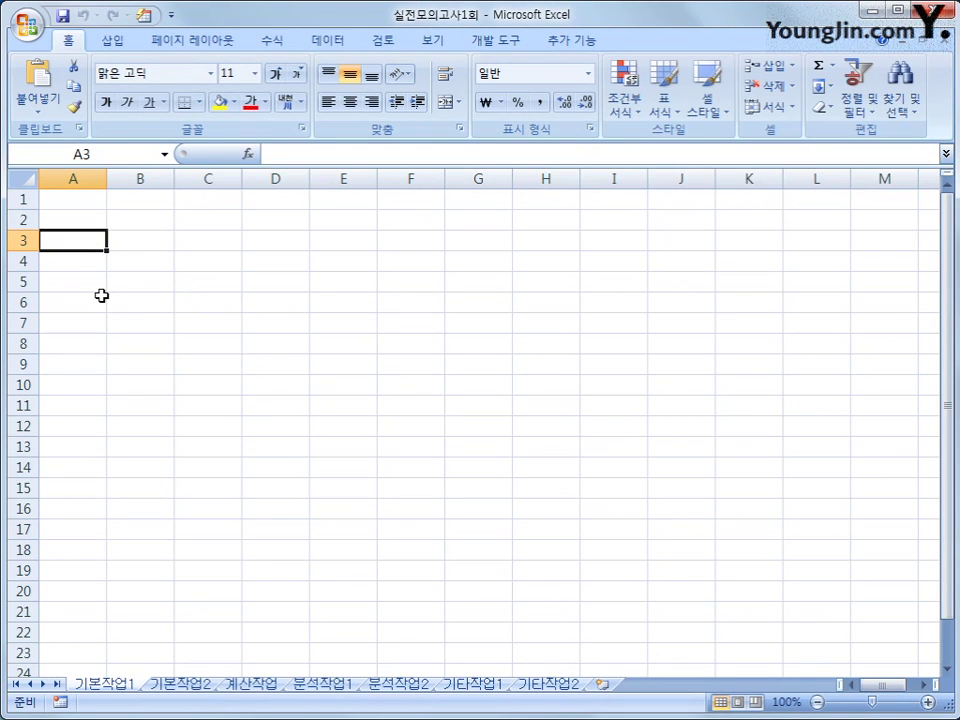
pyautogui.click(338, 43)
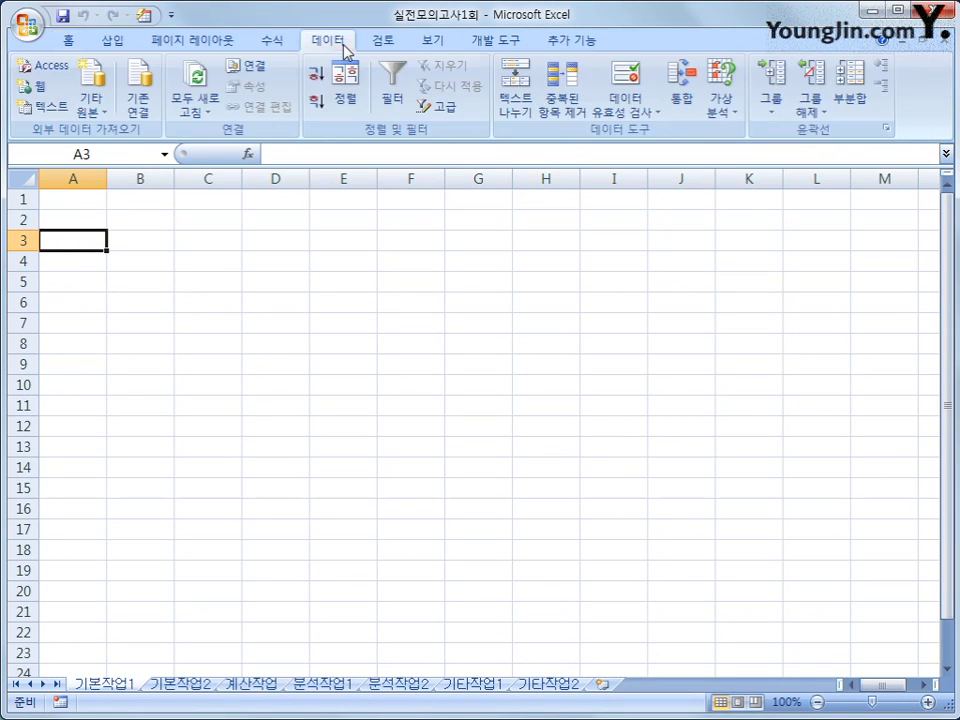
pyautogui.click(103, 111)
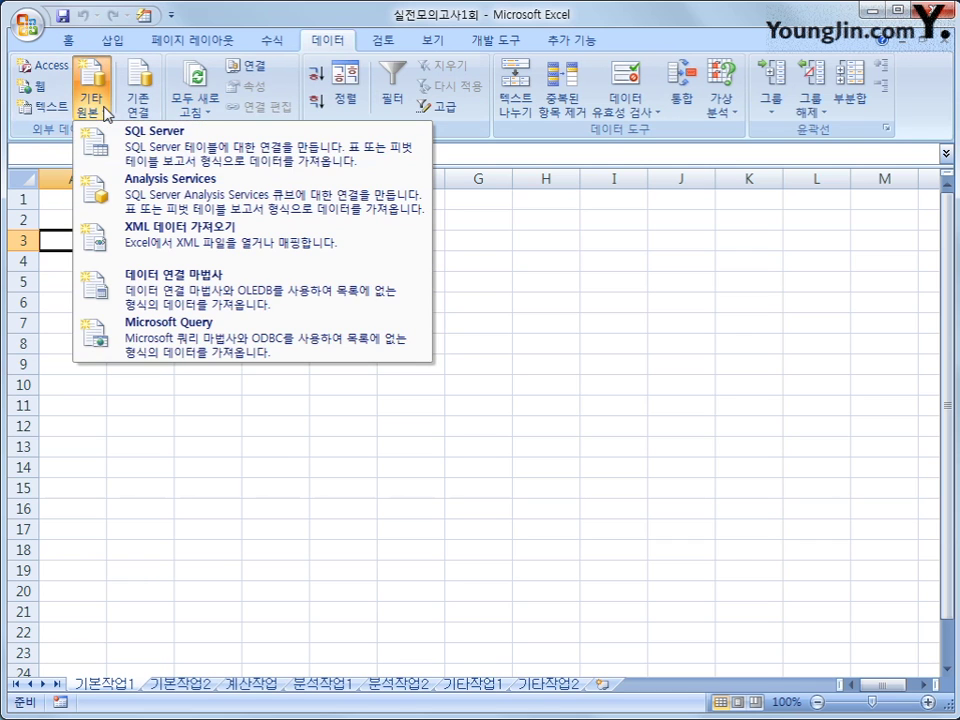
pyautogui.click(201, 343)
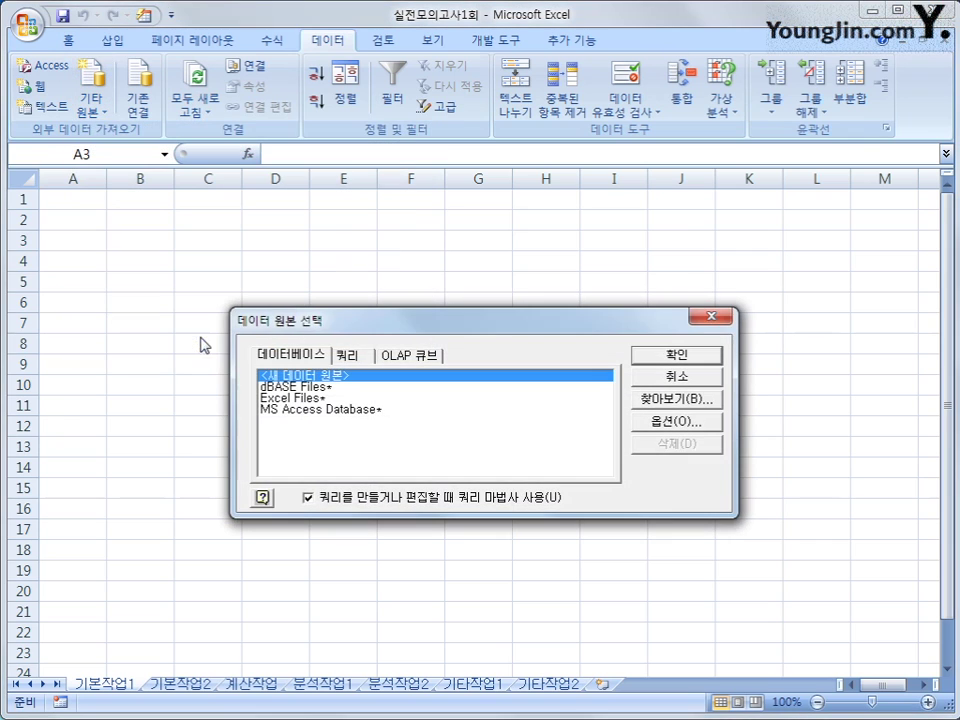
pyautogui.click(333, 410)
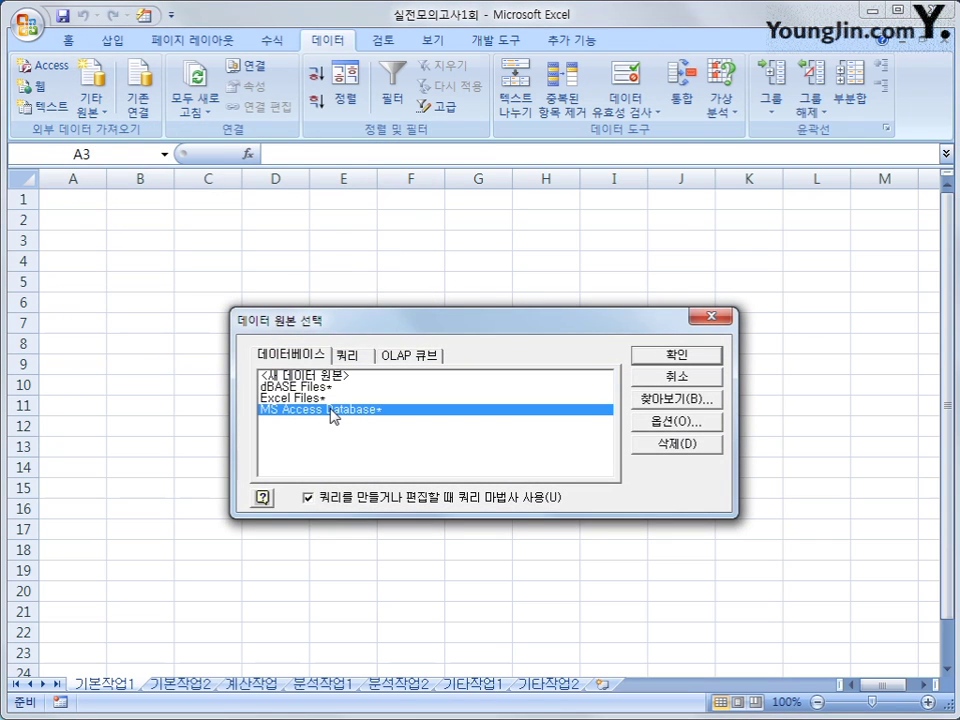
pyautogui.click(700, 363)
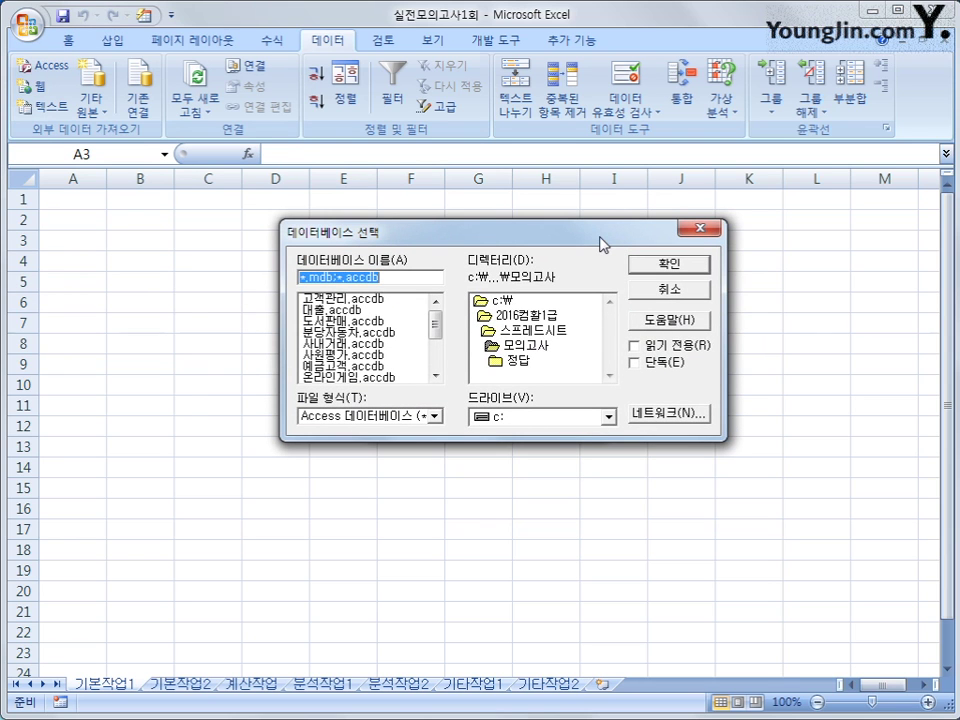
pyautogui.click(350, 377)
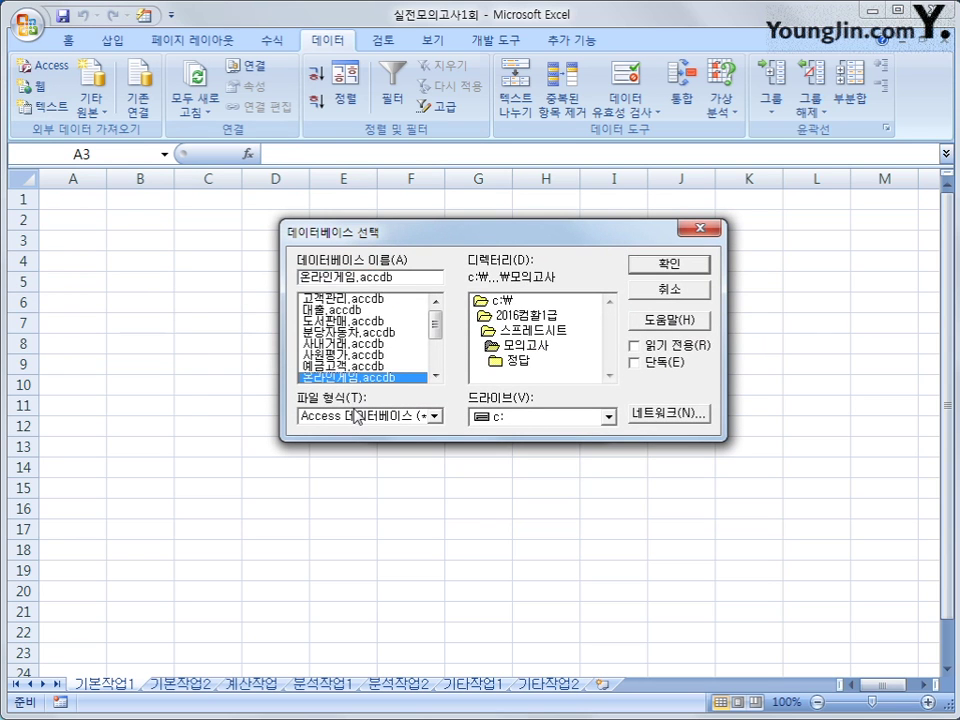
pyautogui.click(646, 267)
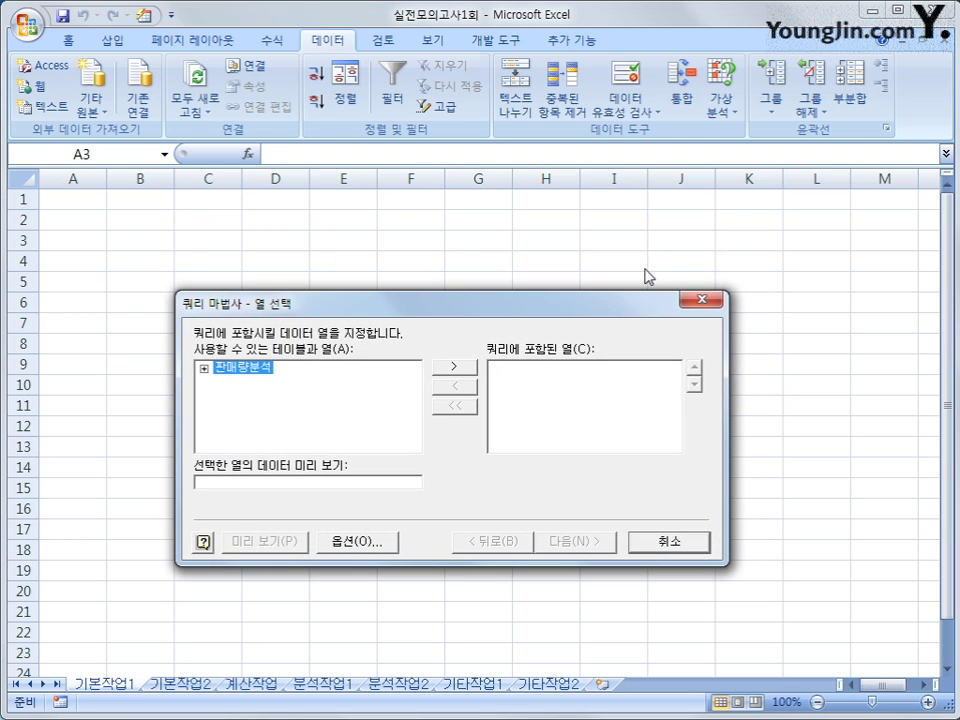
# Add the 판매량분석 columns 게임파일코드, 장르, 회사명, 출시일, 정기권, 파일크기(MB) and 다운로드수 to the query in that order
pyautogui.doubleClick(236, 373)
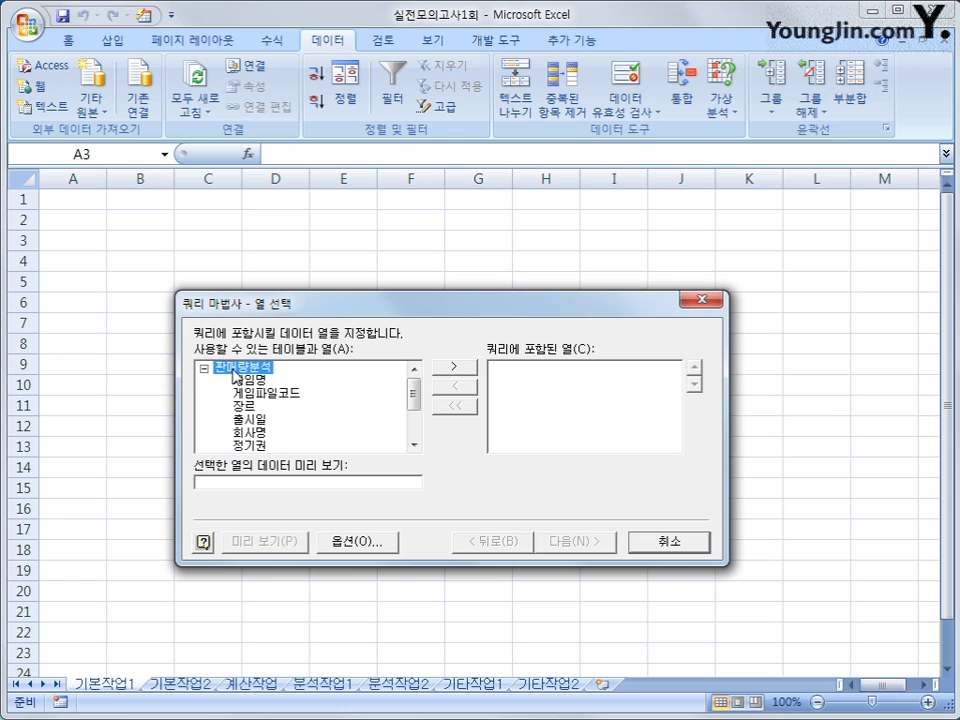
pyautogui.doubleClick(295, 396)
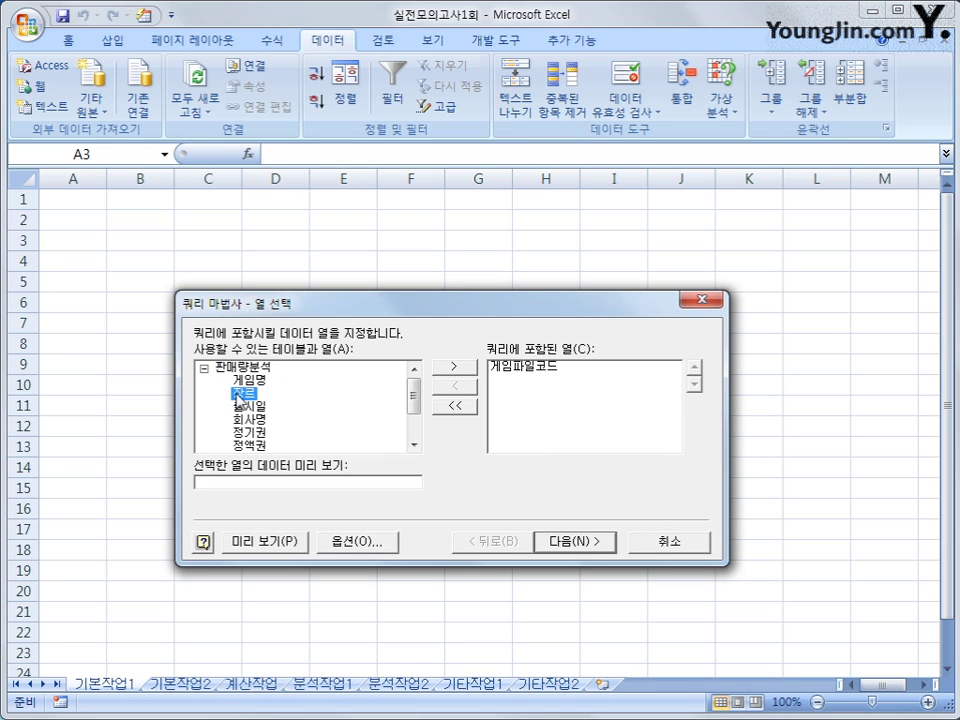
pyautogui.doubleClick(240, 395)
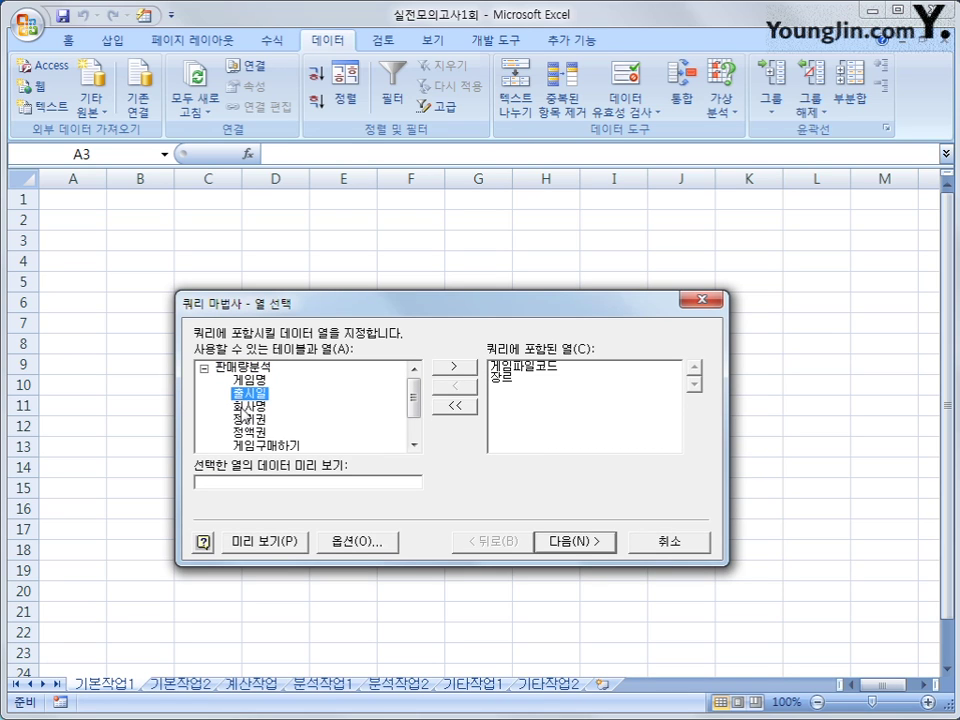
pyautogui.doubleClick(248, 406)
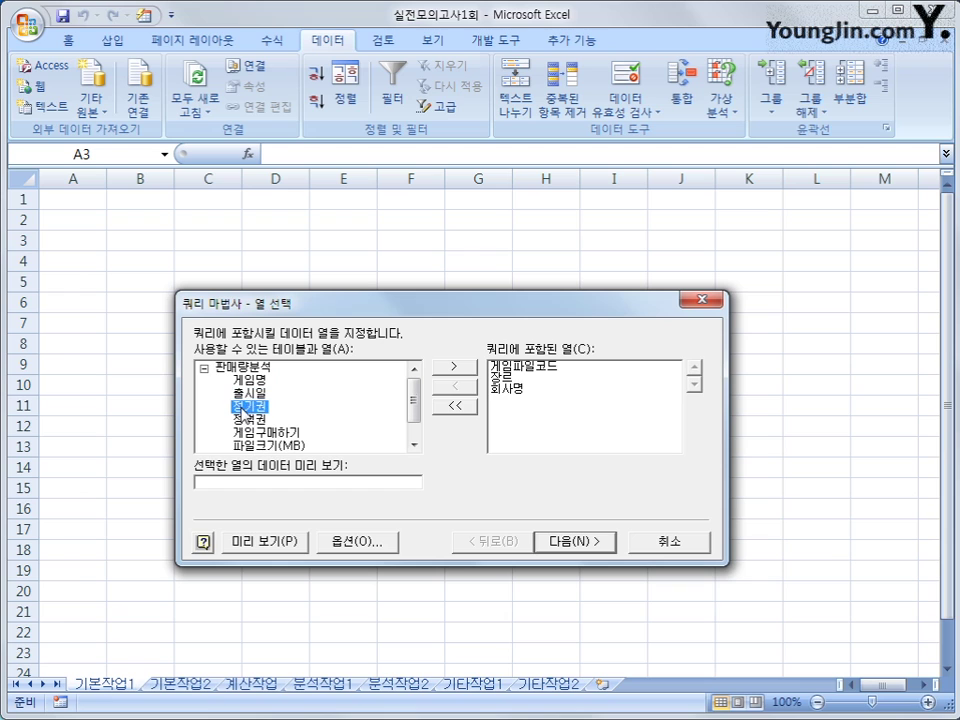
pyautogui.click(247, 396)
pyautogui.doubleClick(246, 393)
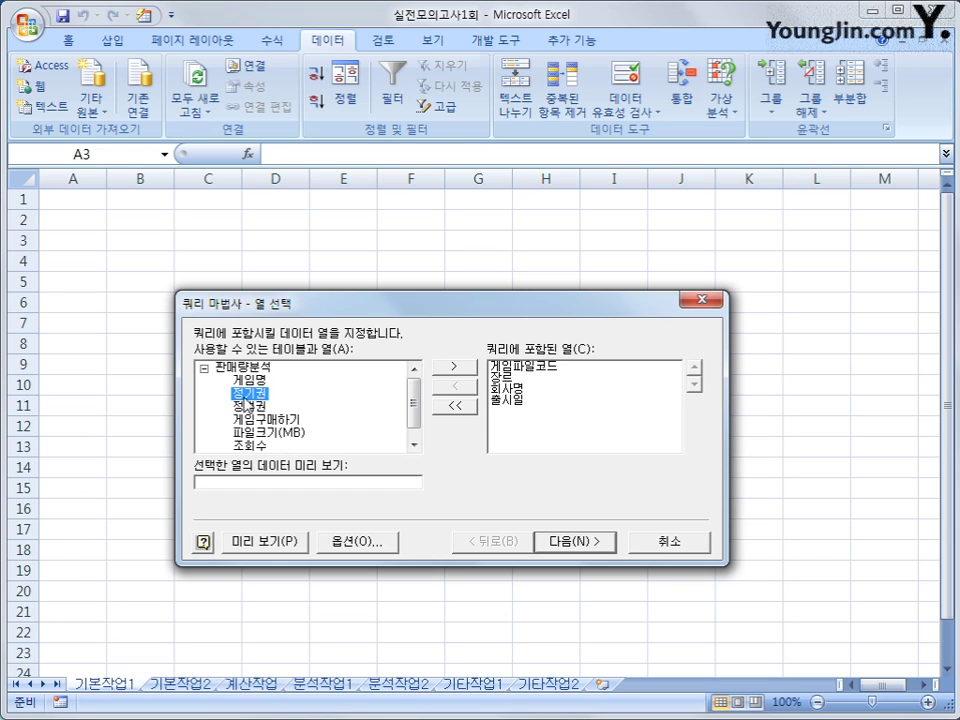
pyautogui.doubleClick(246, 394)
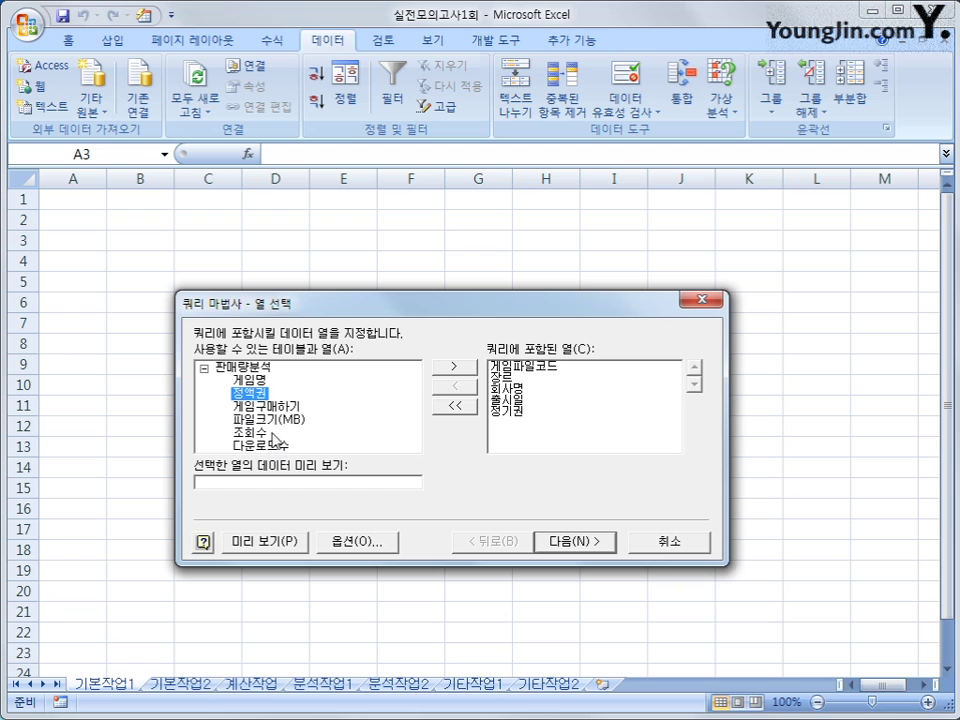
pyautogui.doubleClick(268, 420)
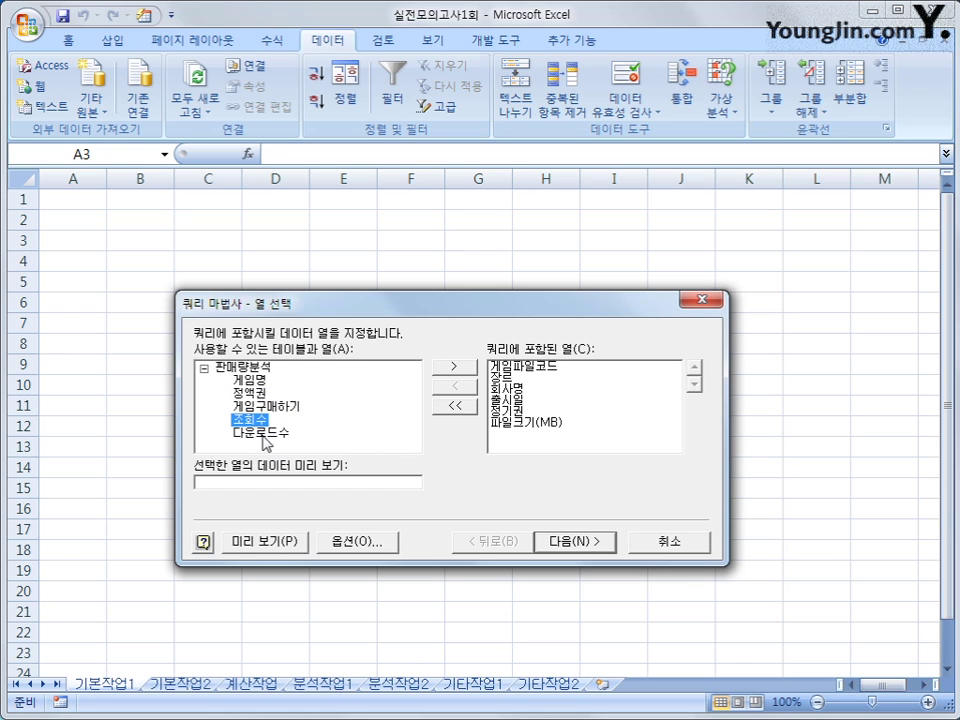
pyautogui.doubleClick(270, 432)
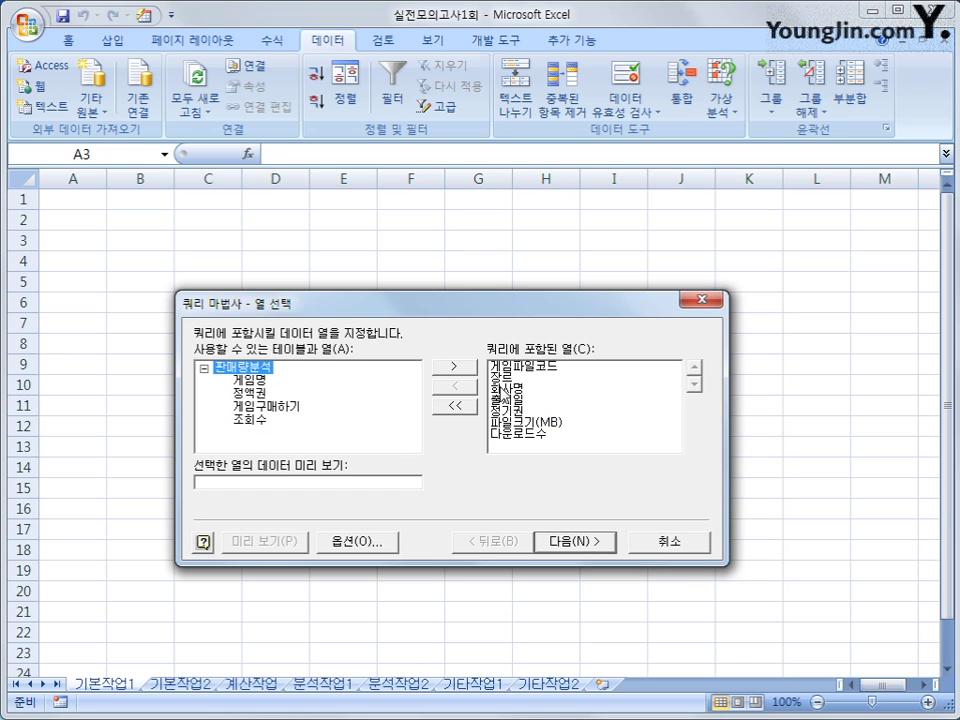
# Check the columns included in the query and their order, from 게임파일코드 to 다운로드수
pyautogui.click(519, 368)
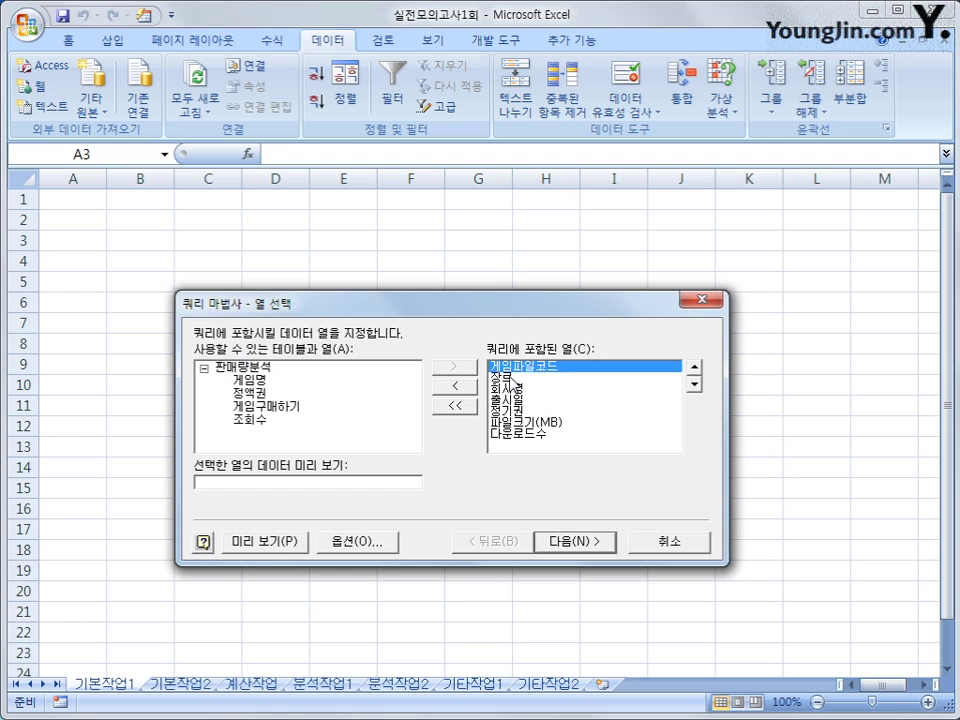
pyautogui.click(510, 378)
pyautogui.click(512, 390)
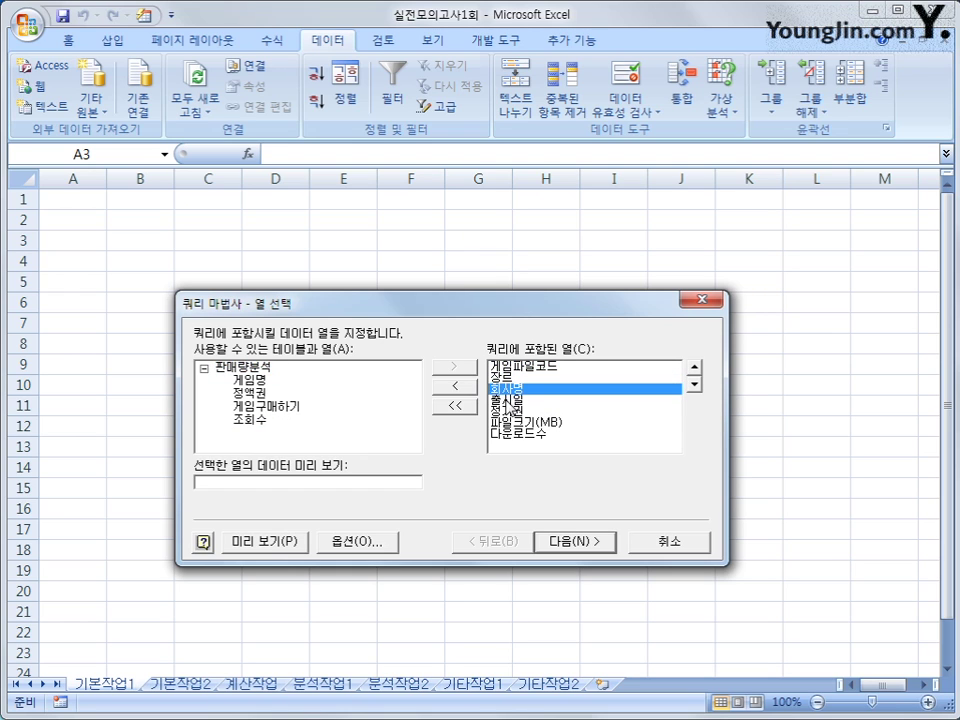
pyautogui.click(508, 400)
pyautogui.click(507, 411)
pyautogui.click(504, 423)
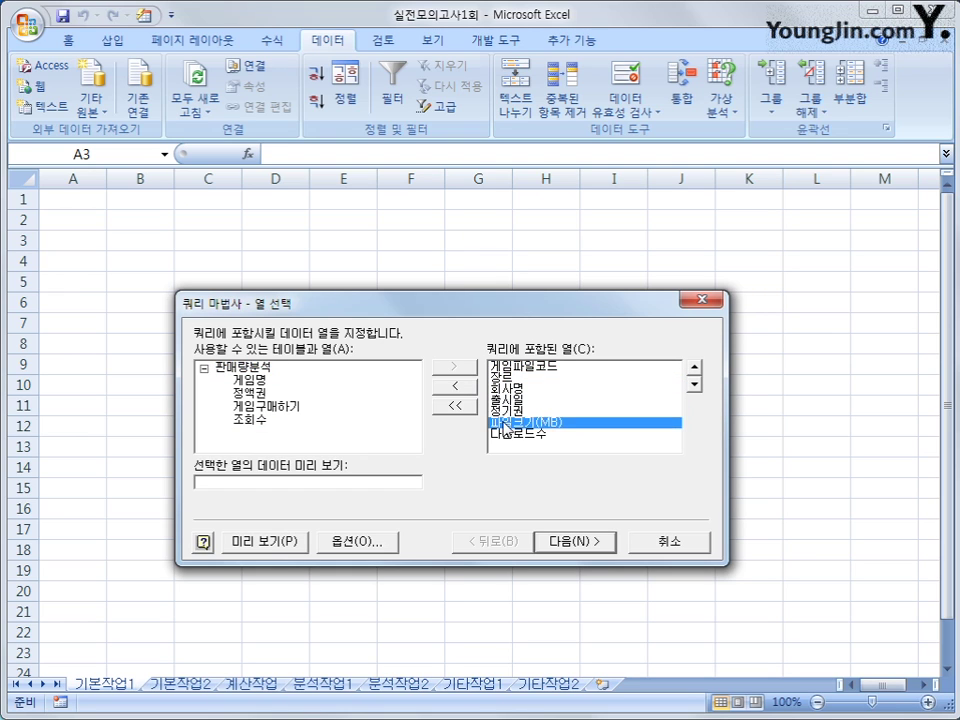
pyautogui.click(502, 434)
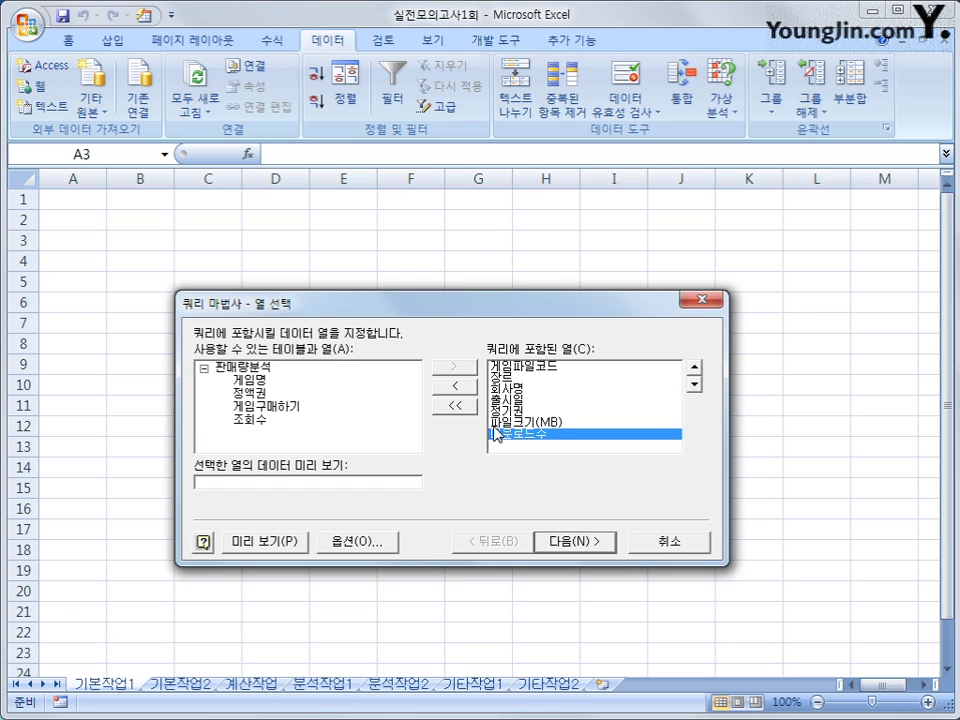
# Filter the query rows to those with 출시일 greater than or equal to 2015-1-1
pyautogui.click(585, 542)
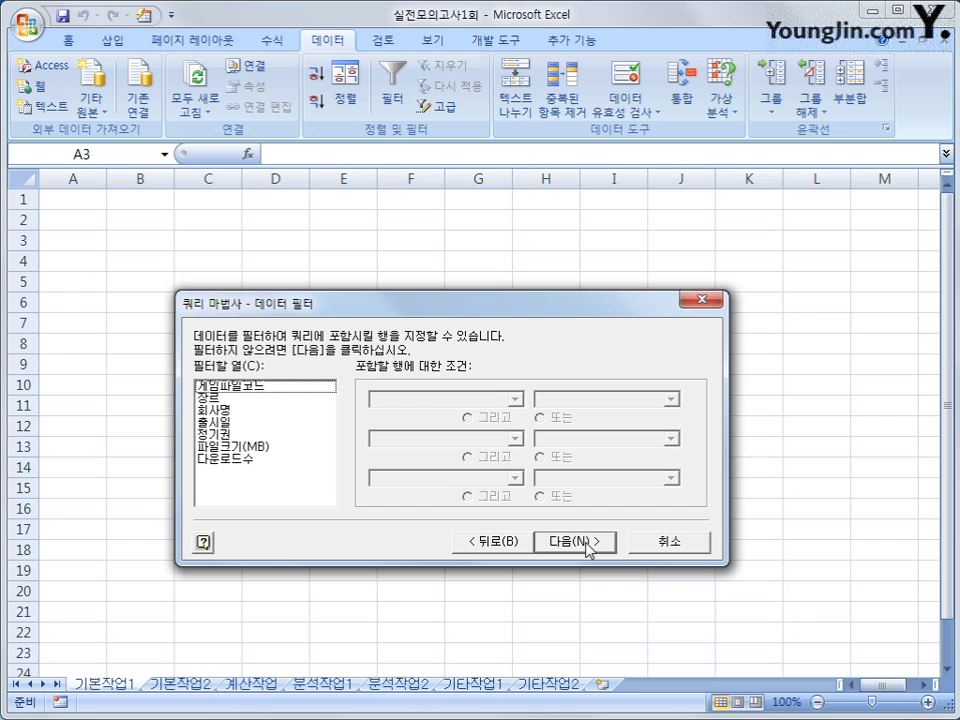
pyautogui.click(240, 424)
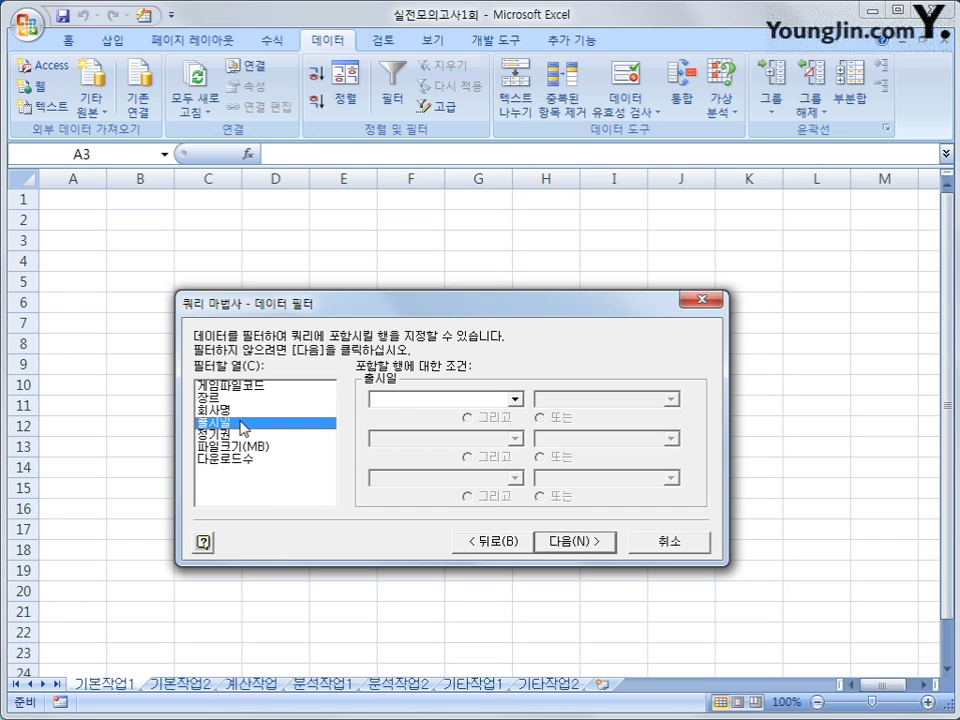
pyautogui.click(436, 397)
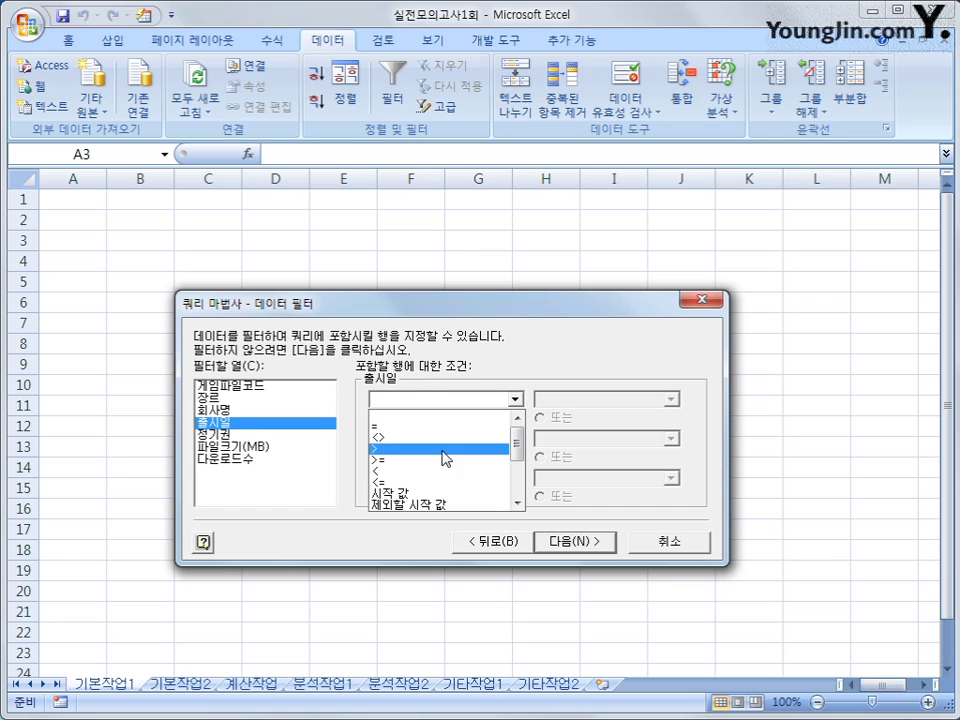
pyautogui.click(443, 461)
pyautogui.write('20')
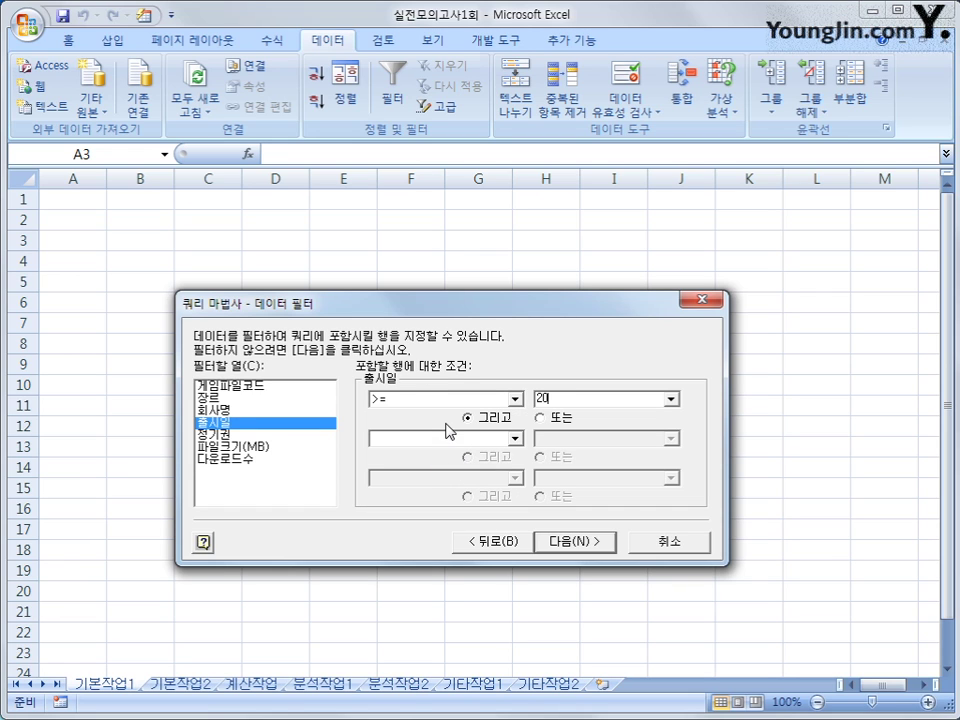
pyautogui.write('15-1-1')
pyautogui.click(567, 543)
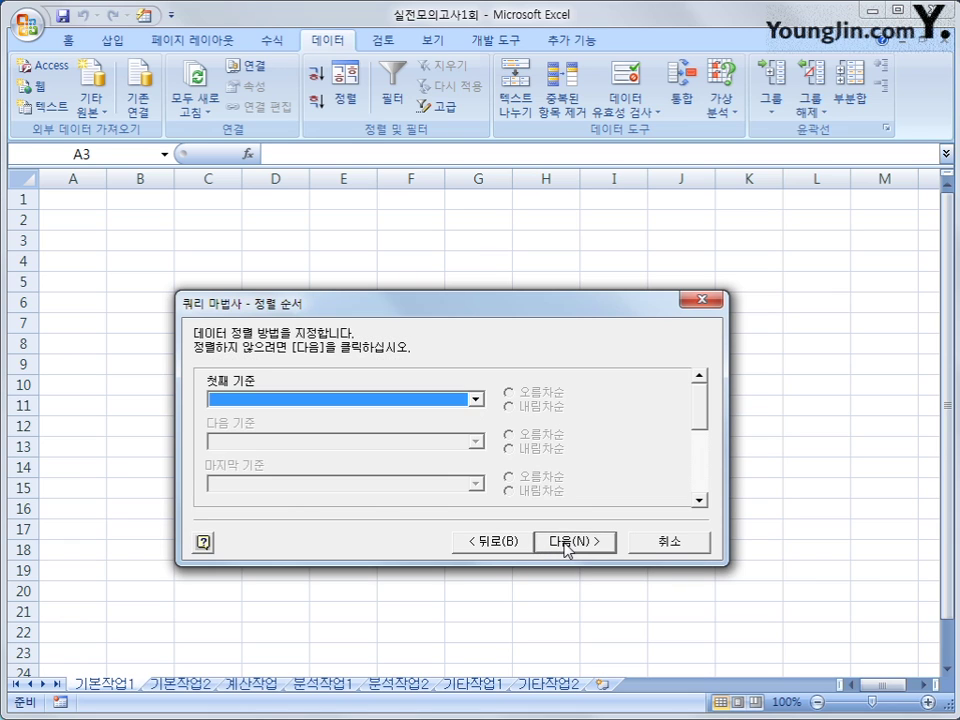
# Sort the query by 파일크기(MB) ascending, with 출시일 descending as the second criterion
pyautogui.click(313, 401)
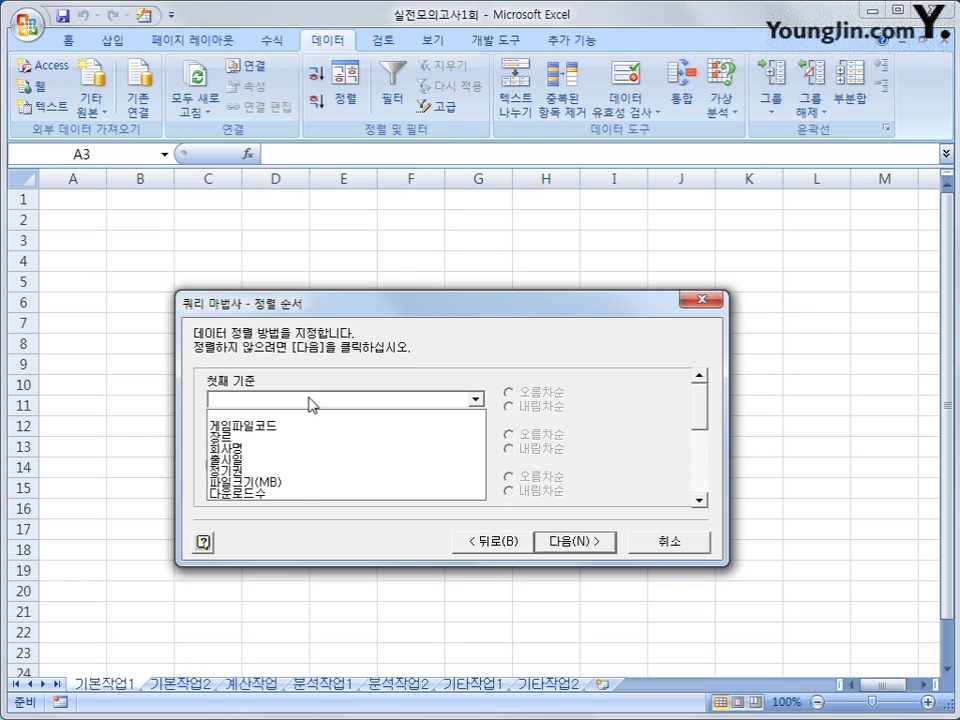
pyautogui.click(301, 486)
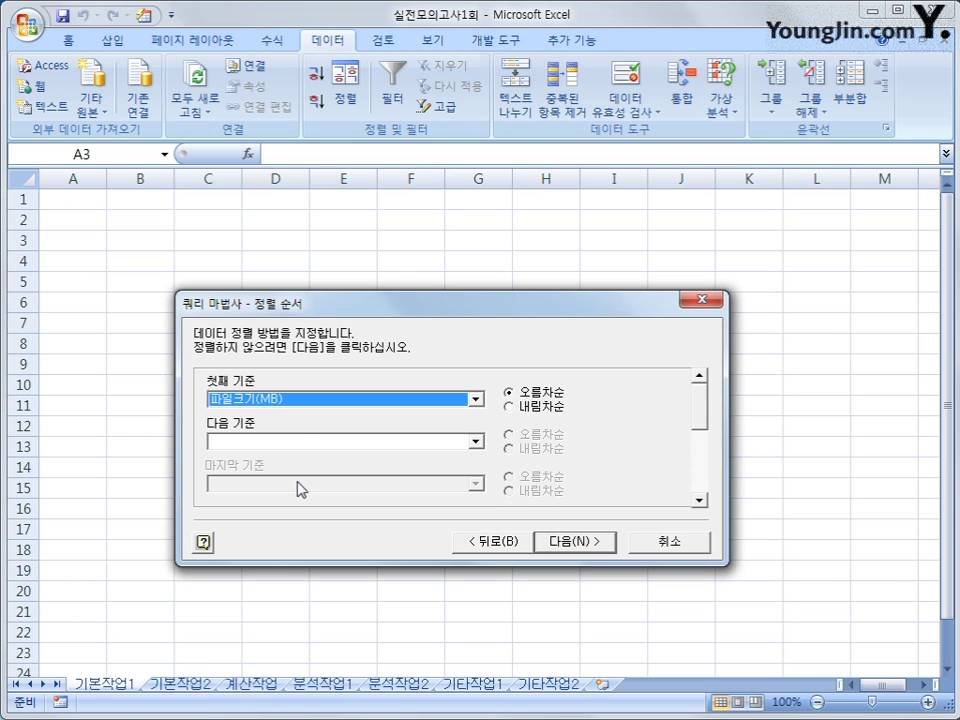
pyautogui.click(306, 441)
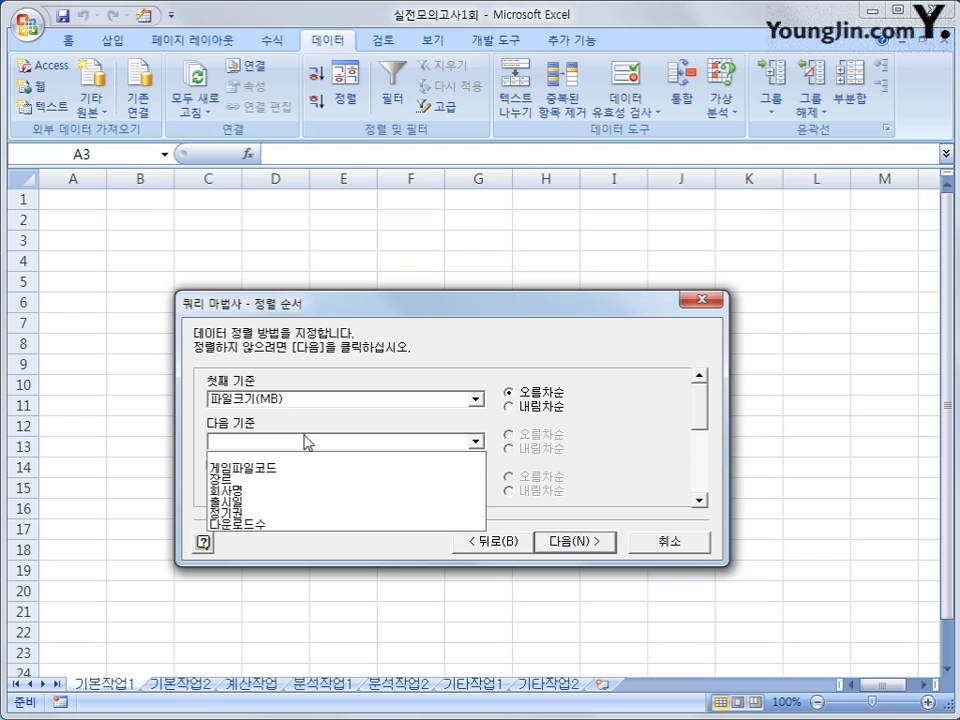
pyautogui.click(301, 503)
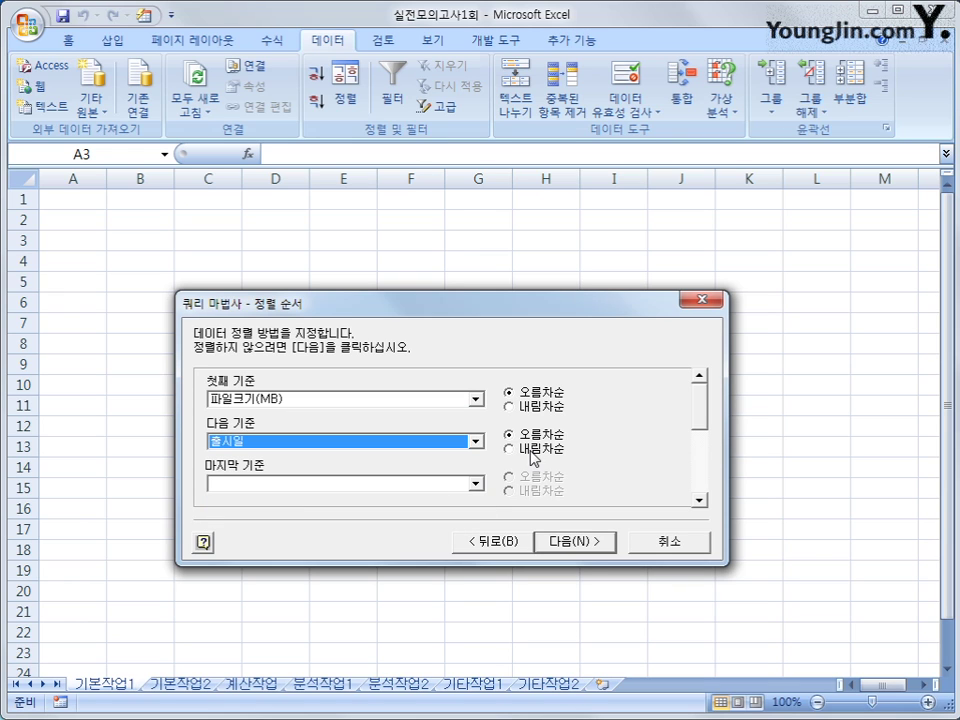
pyautogui.click(531, 451)
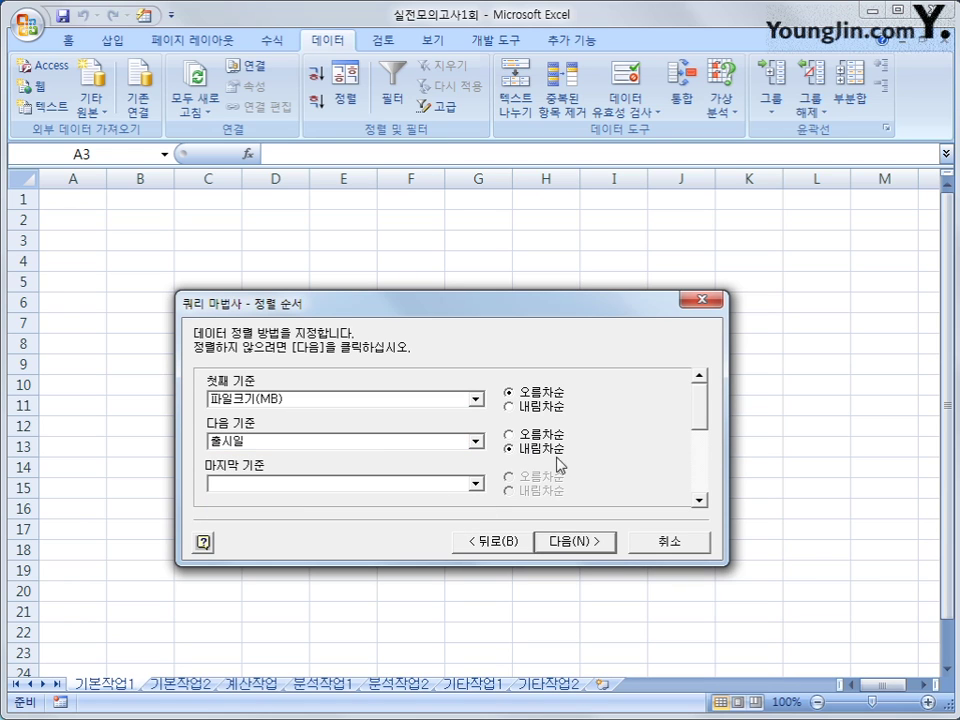
# Finish the query wizard and import the data as a table at $A$3 of the existing worksheet
pyautogui.click(600, 542)
pyautogui.click(600, 543)
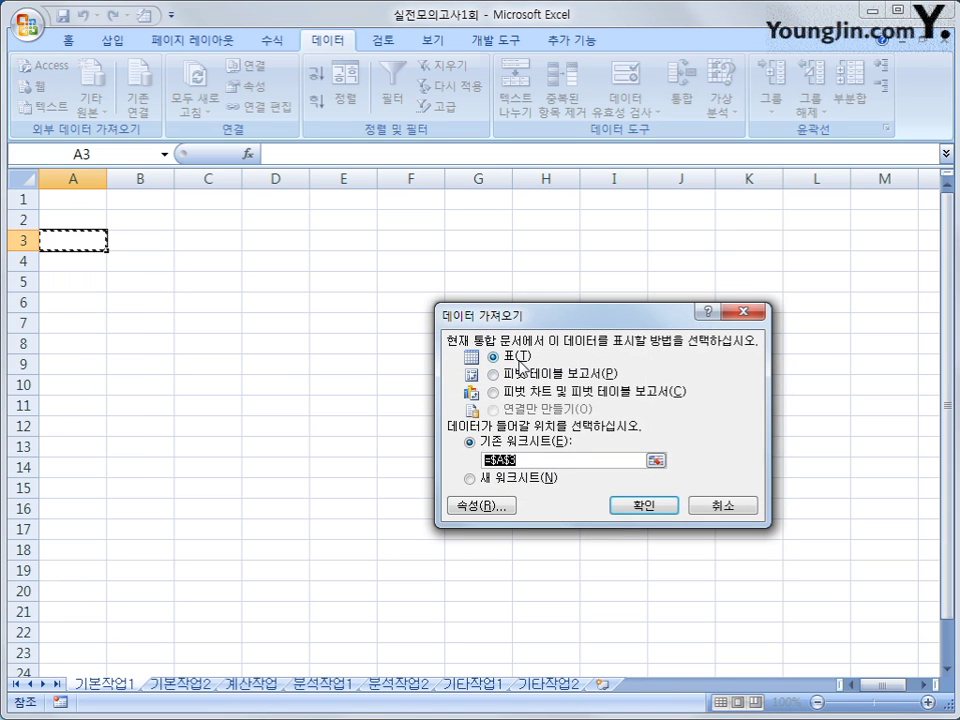
pyautogui.click(624, 506)
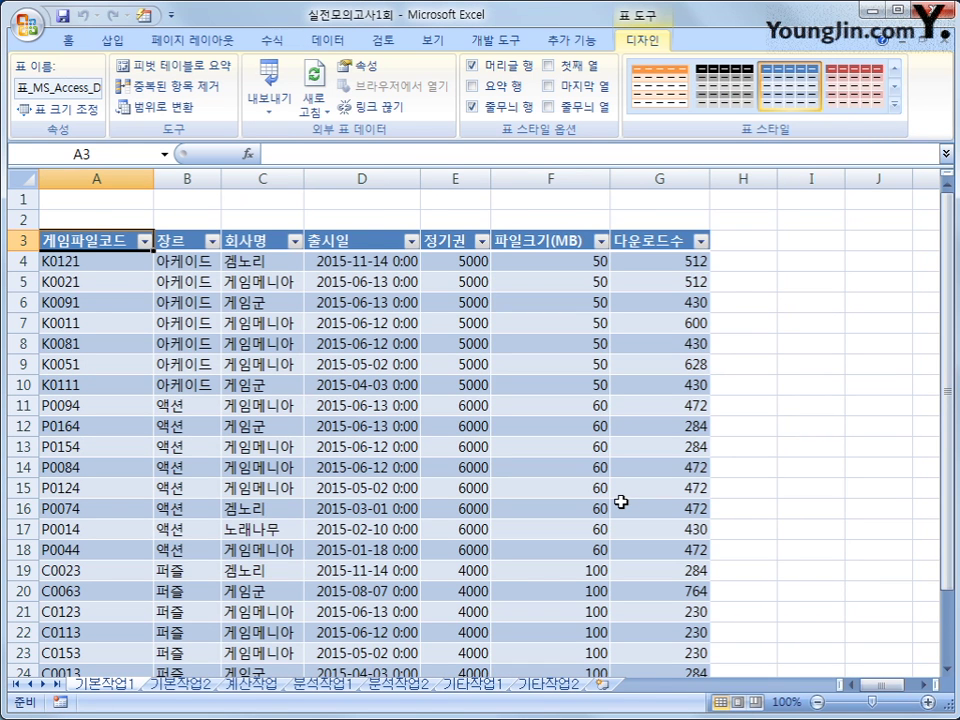
# Convert the imported table to a normal range, removing its query definition
pyautogui.click(132, 112)
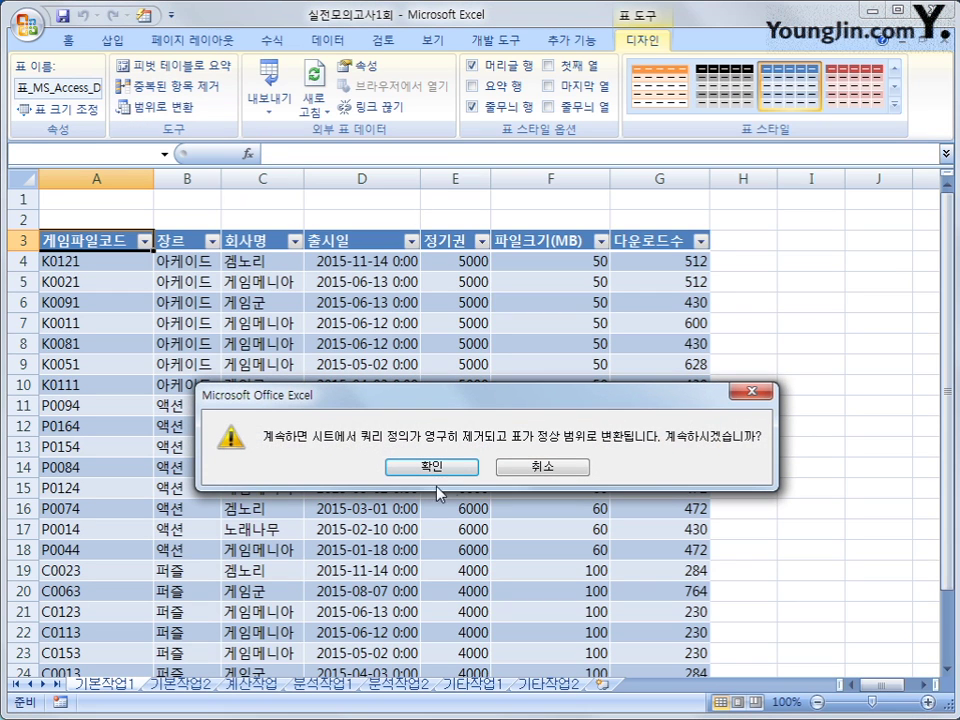
pyautogui.click(465, 469)
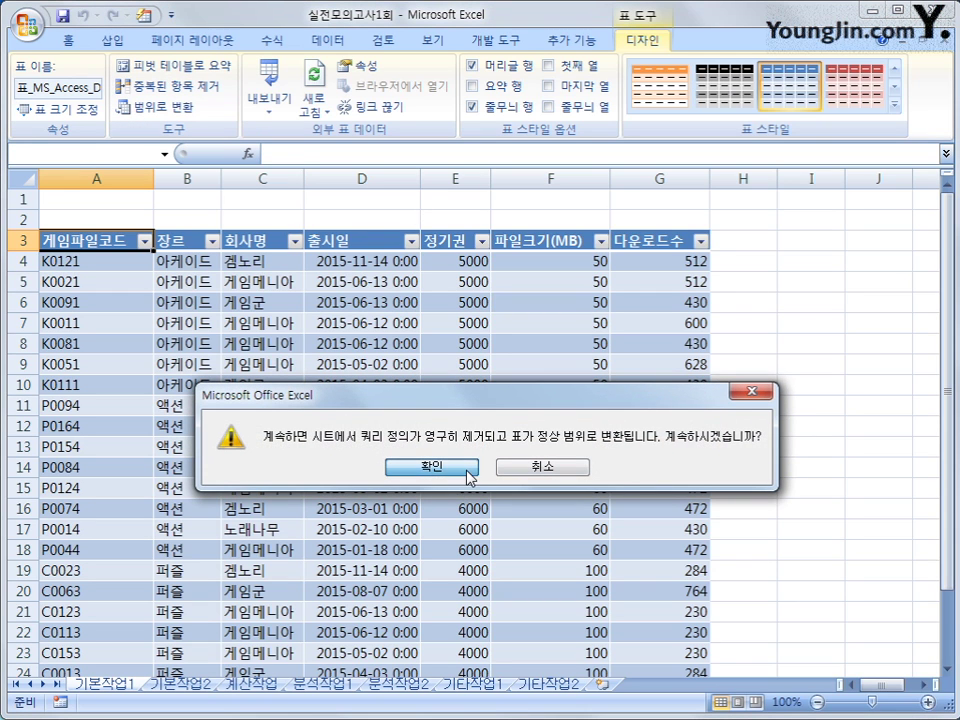
pyautogui.click(465, 469)
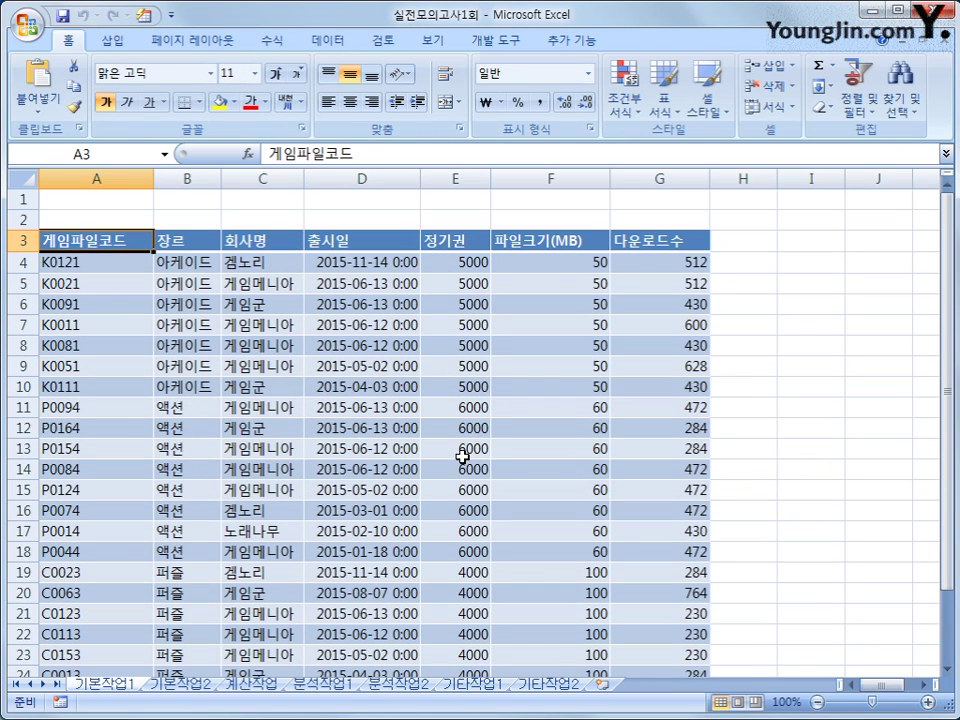
# On sheet 기본작업2, copy the 장르 header and an 액션 entry into B22:B23 as filter criteria
pyautogui.click(182, 688)
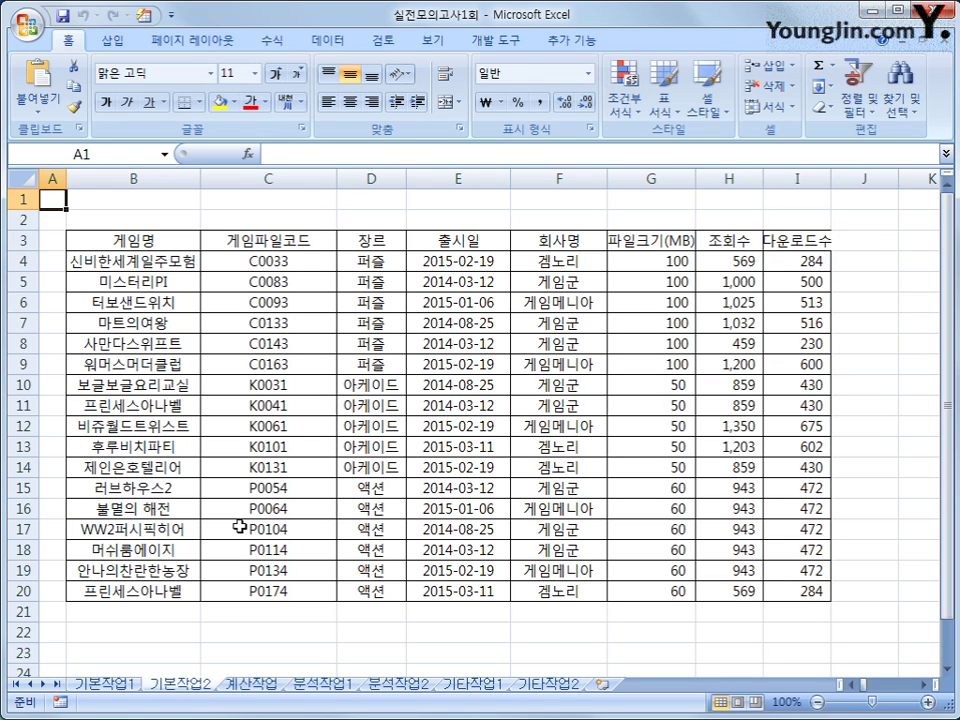
pyautogui.click(396, 242)
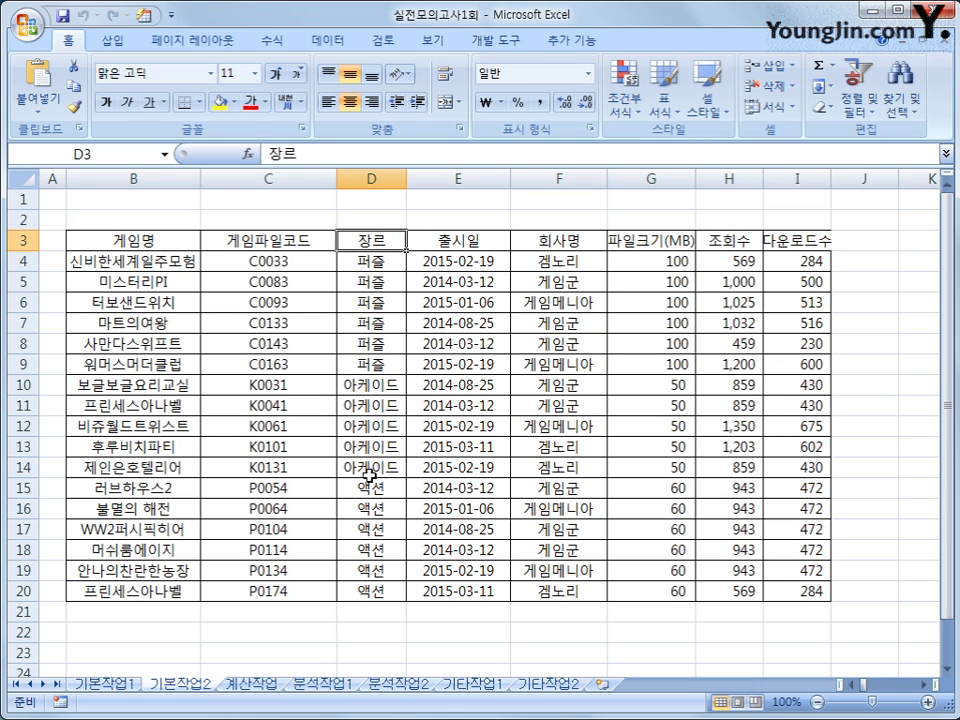
pyautogui.keyDown('ctrl'); pyautogui.click(370, 491); pyautogui.keyUp('ctrl')
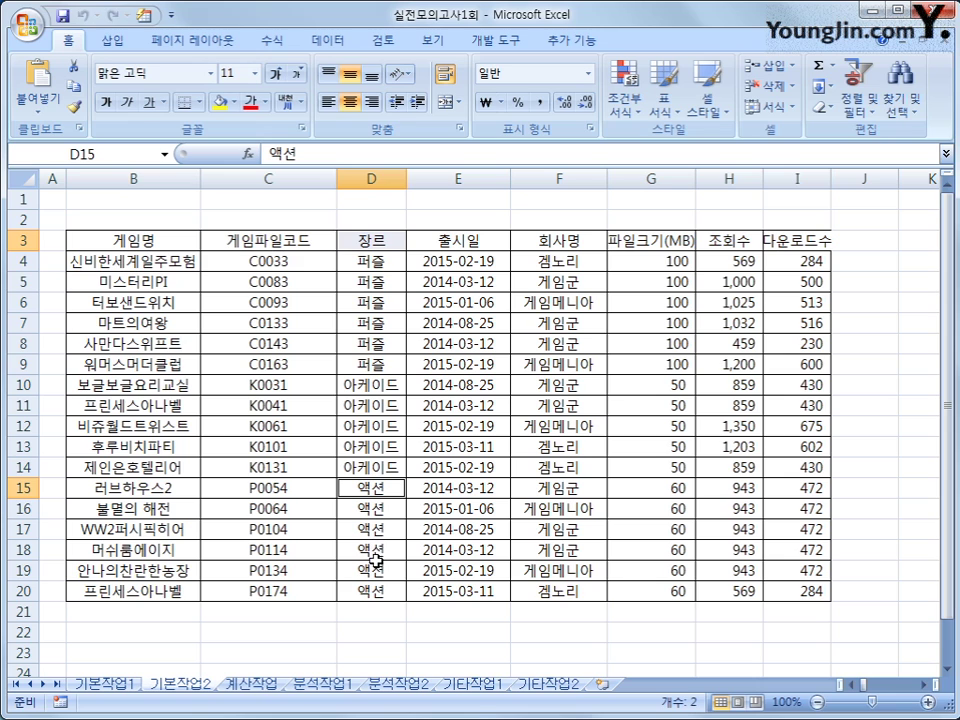
pyautogui.hotkey('ctrl', 'c')
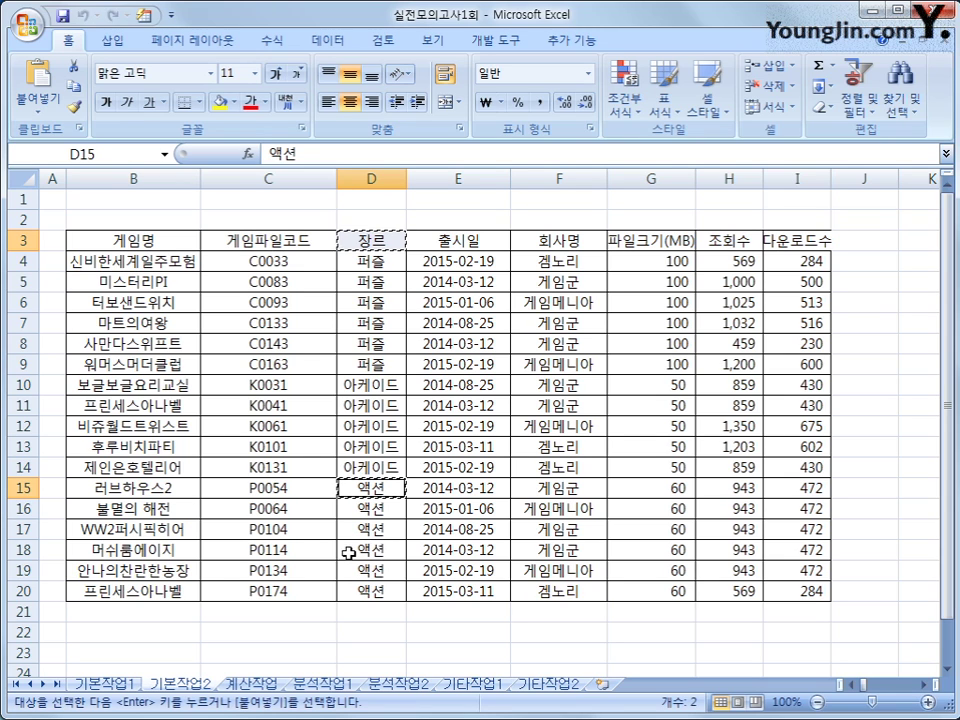
pyautogui.click(100, 637)
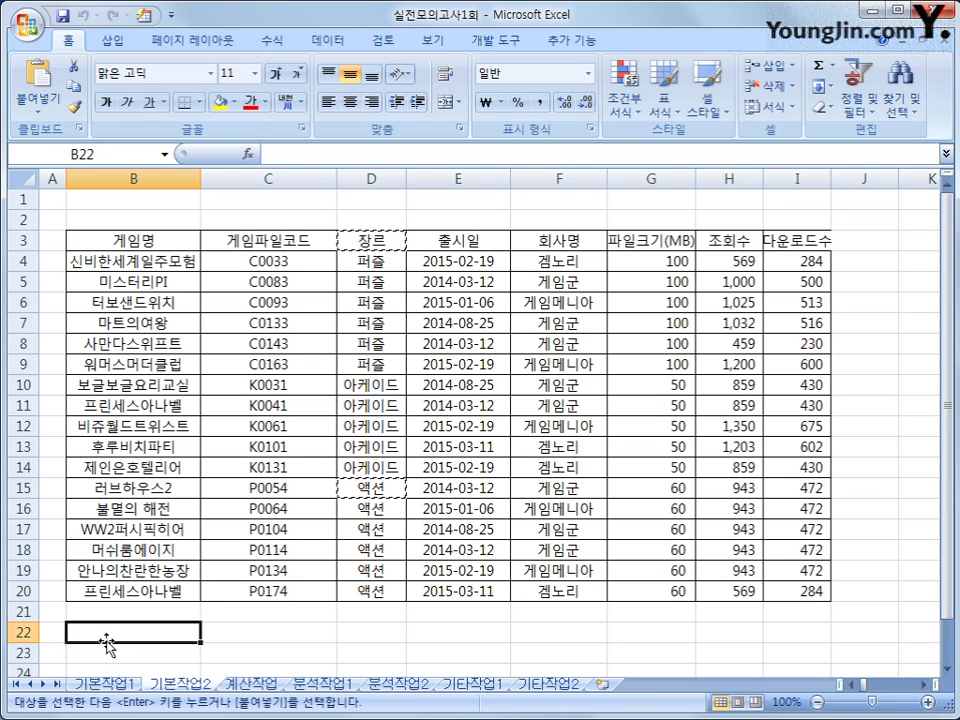
pyautogui.hotkey('ctrl', 'v')
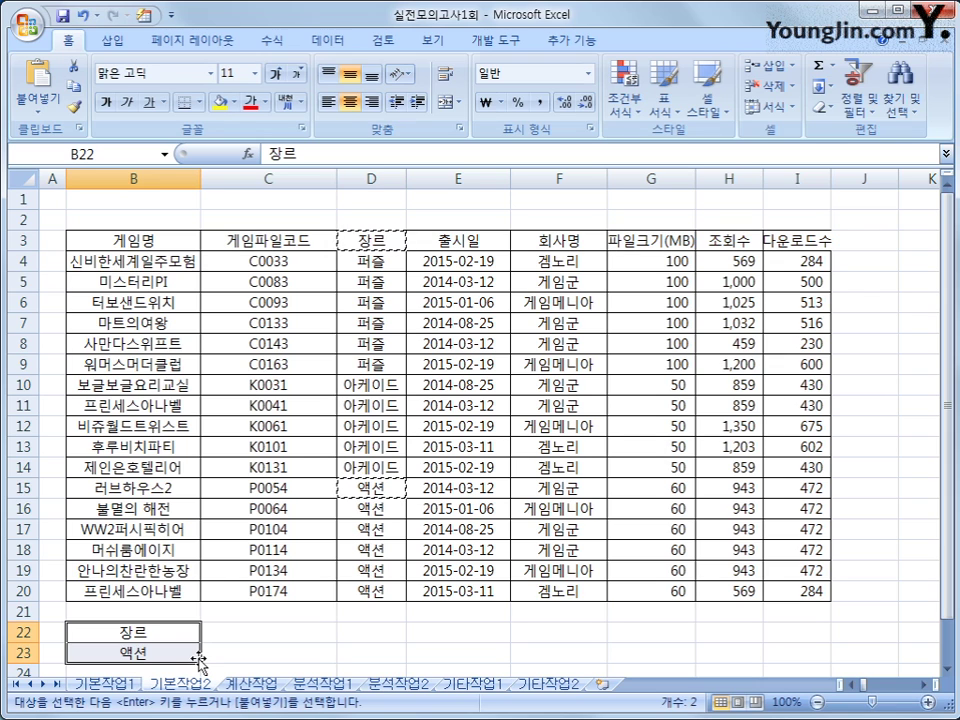
pyautogui.click(130, 645)
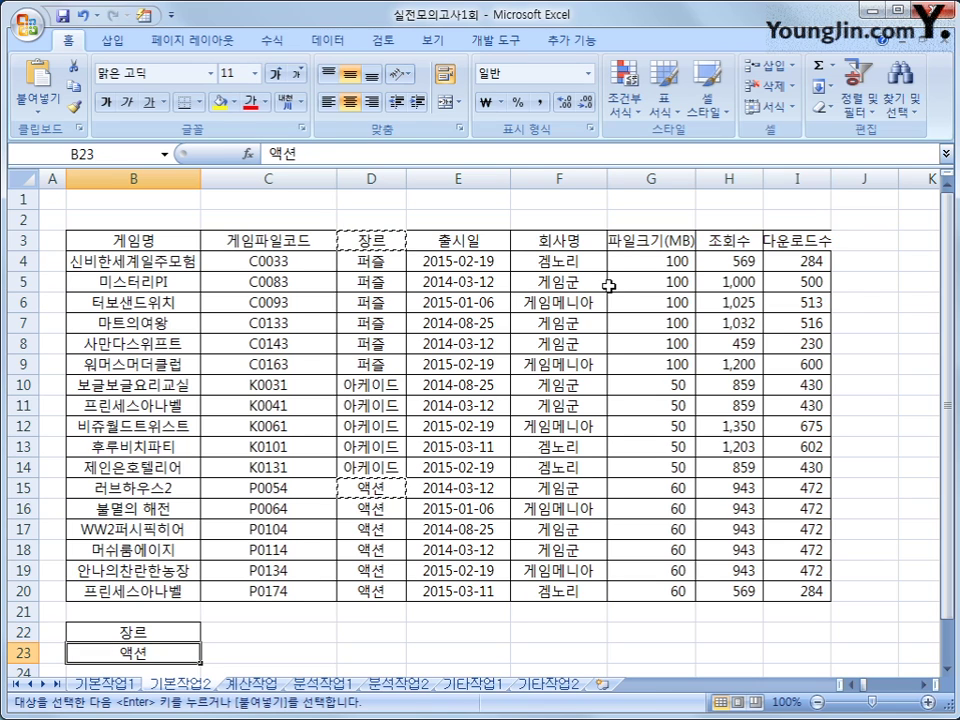
# Copy the 다운로드수 header into C22 and enter the criterion >=400 in C23
pyautogui.click(780, 242)
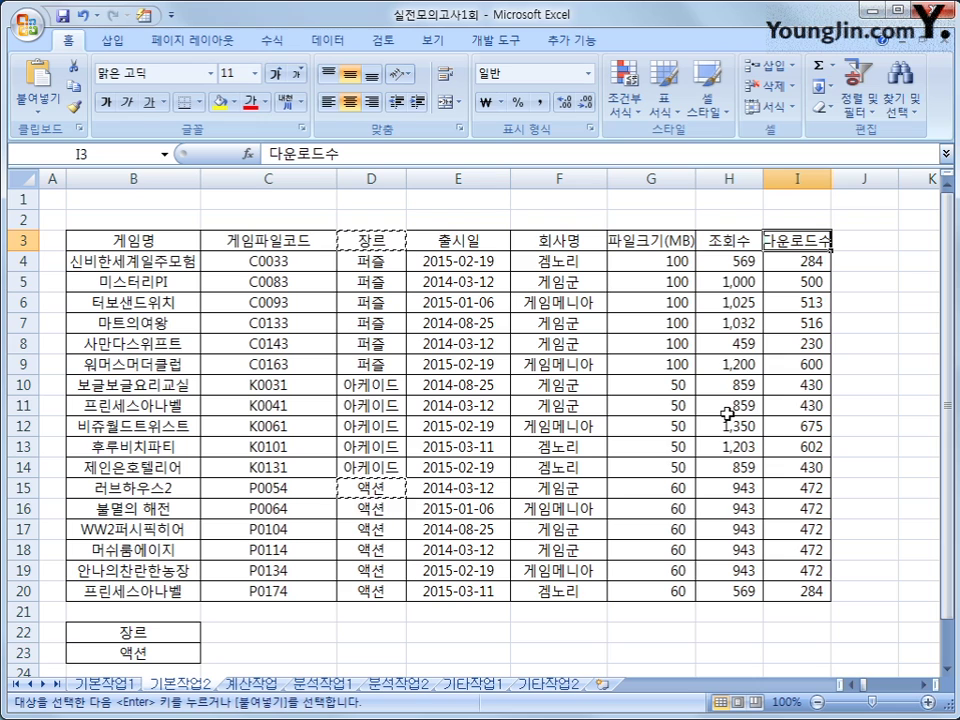
pyautogui.hotkey('ctrl', 'c')
pyautogui.click(289, 633)
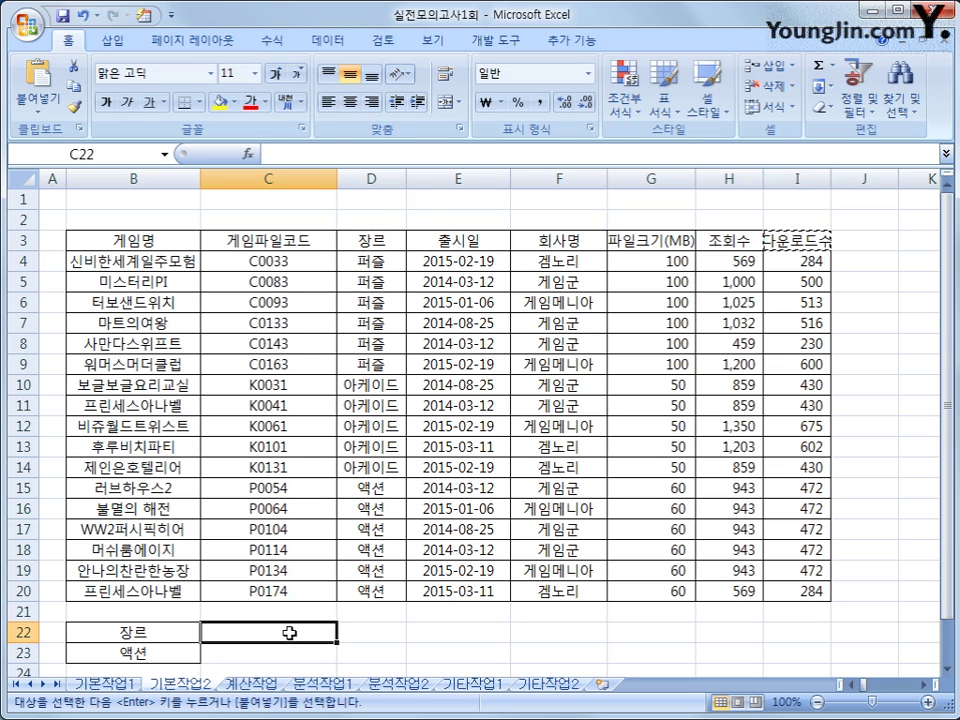
pyautogui.hotkey('ctrl', 'v')
pyautogui.press('Return')
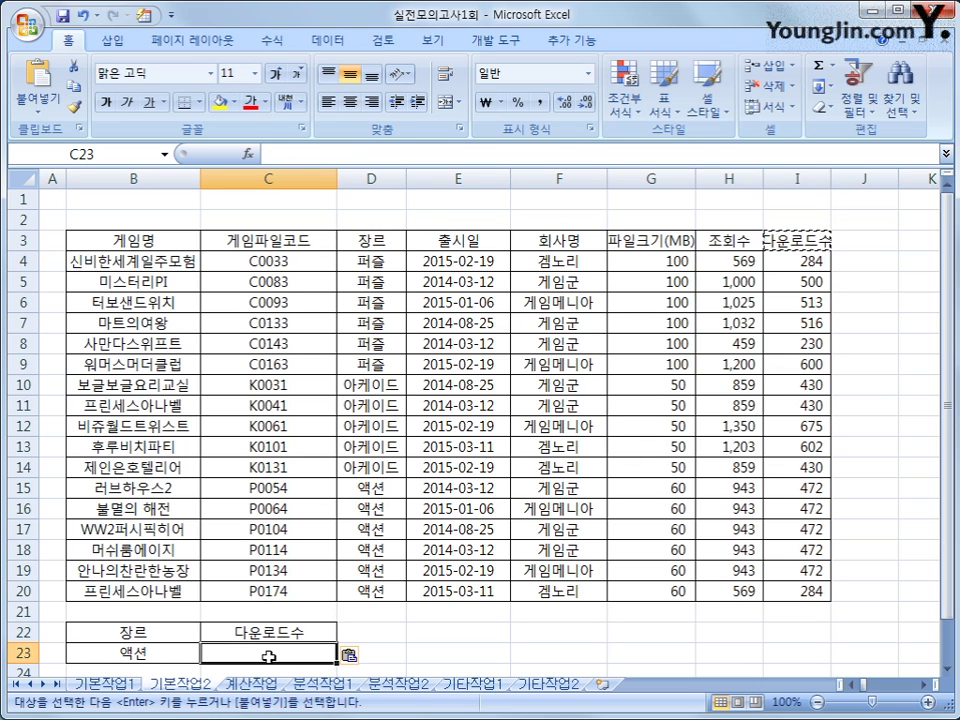
pyautogui.write('>')
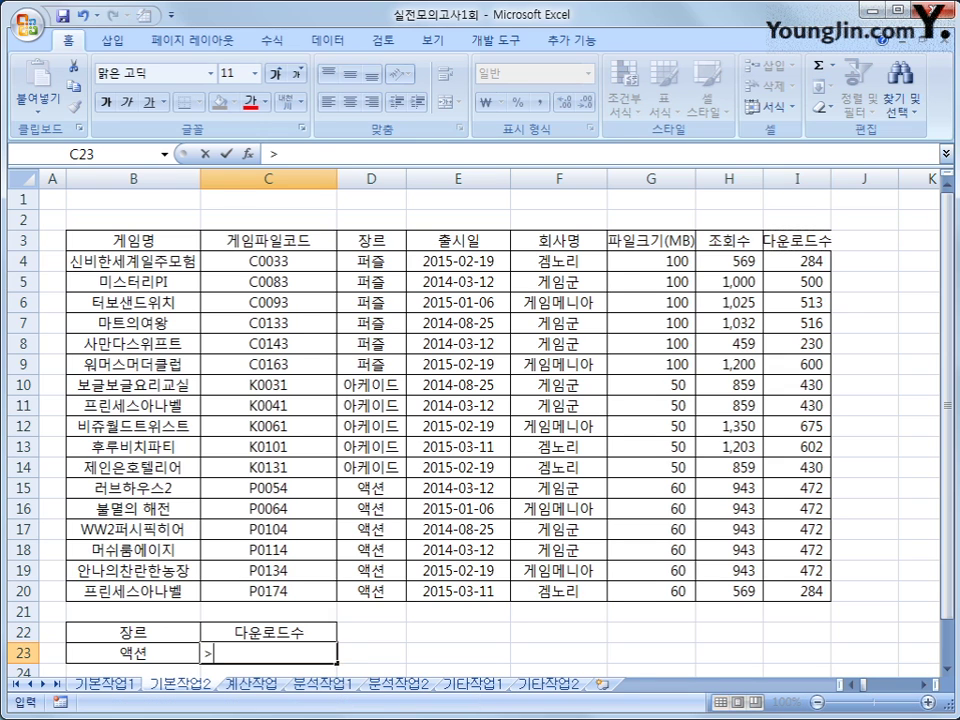
pyautogui.write('=400')
pyautogui.press('Return')
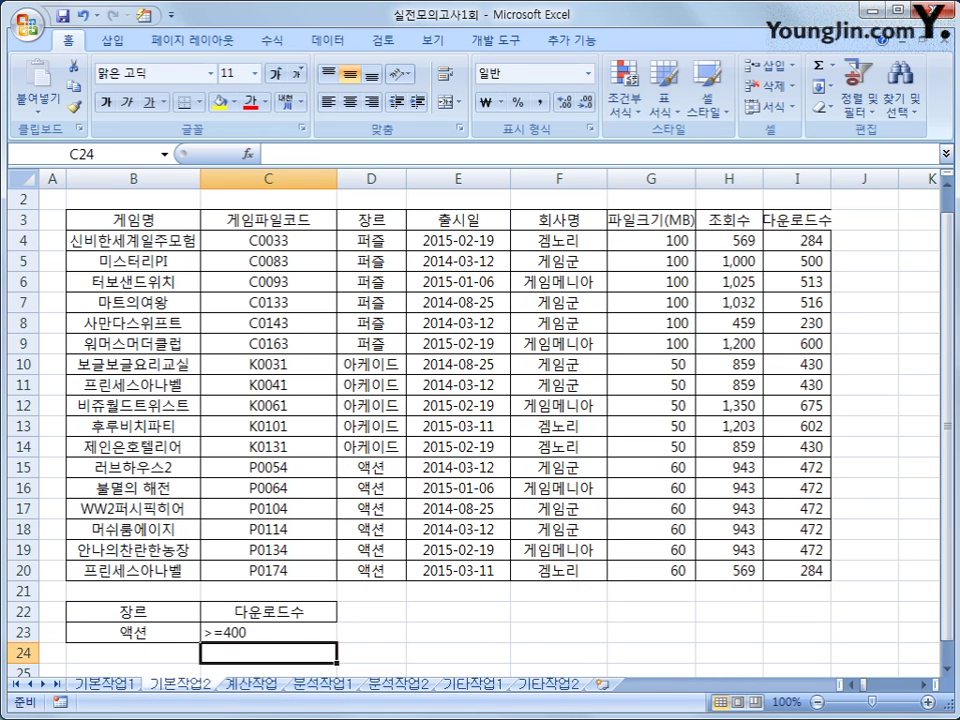
pyautogui.click(173, 634)
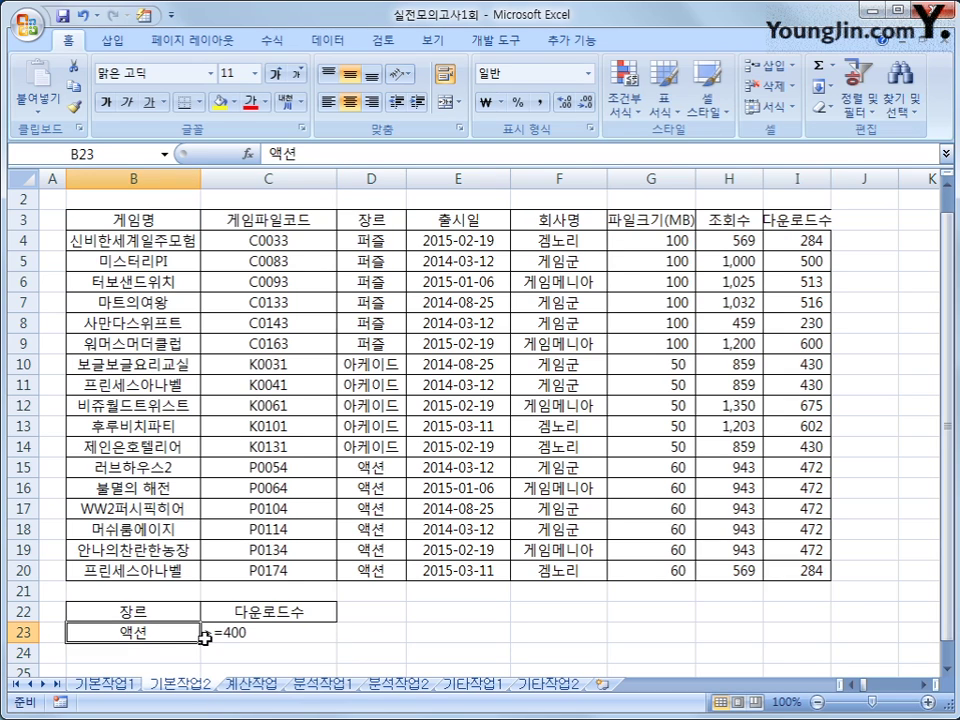
pyautogui.click(212, 634)
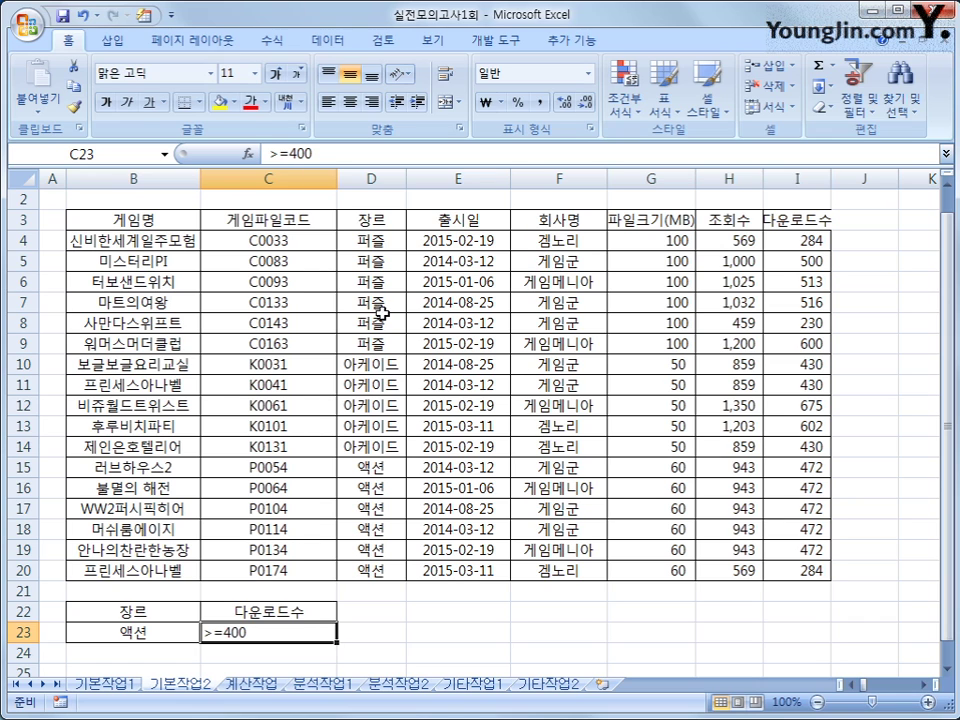
# Add a second criteria row with 퍼즐 copied into B24 and >=400 in C24
pyautogui.click(384, 244)
pyautogui.hotkey('ctrl', 'c')
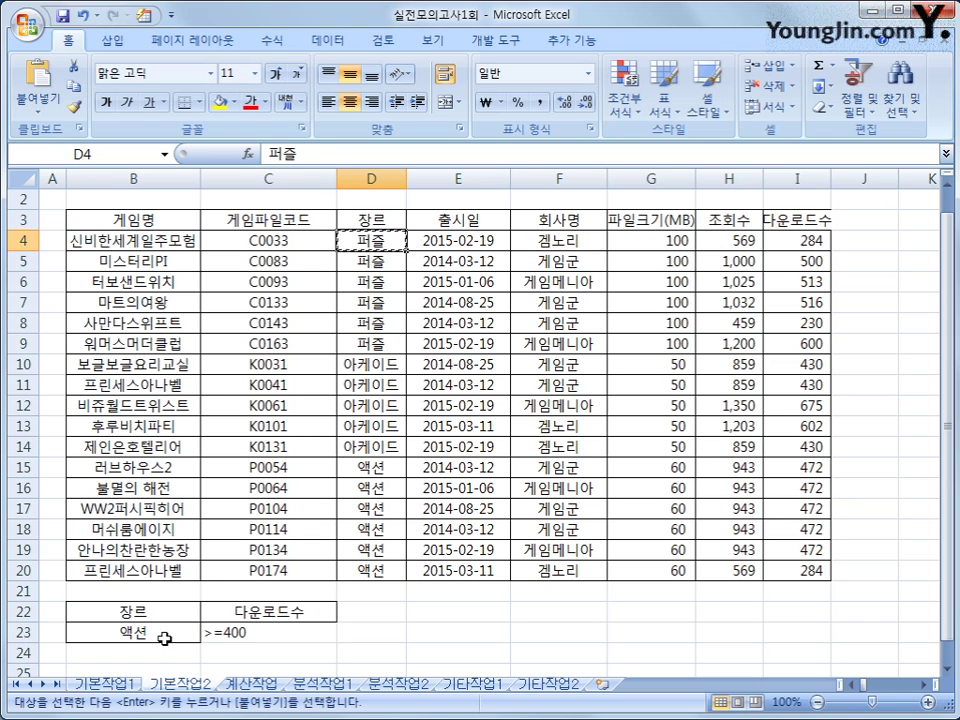
pyautogui.click(157, 646)
pyautogui.hotkey('ctrl', 'v')
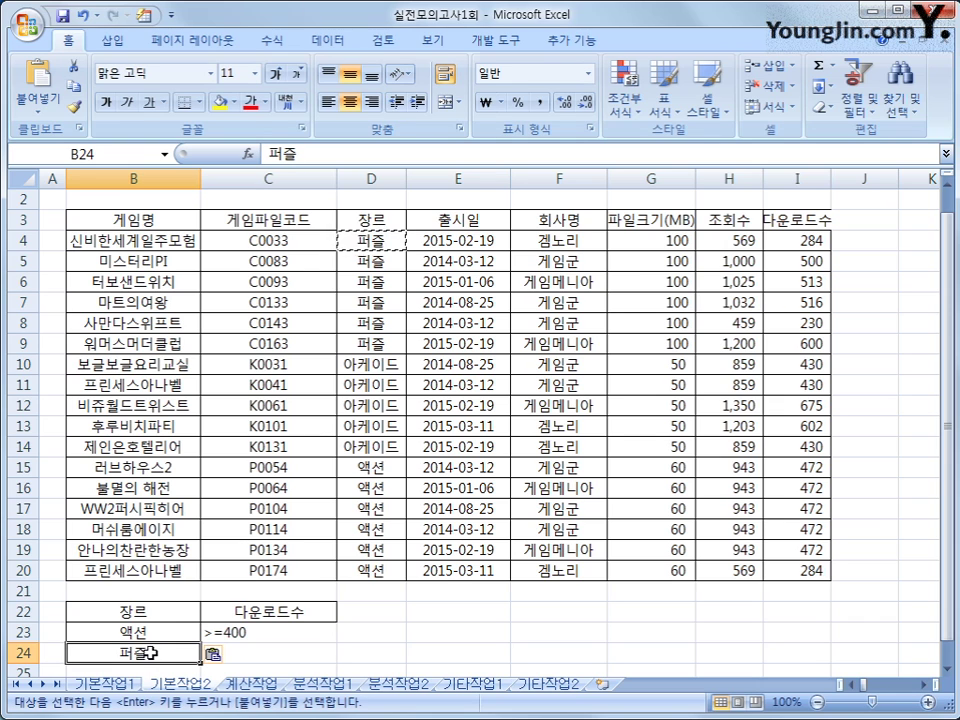
pyautogui.click(297, 651)
pyautogui.write('>=400')
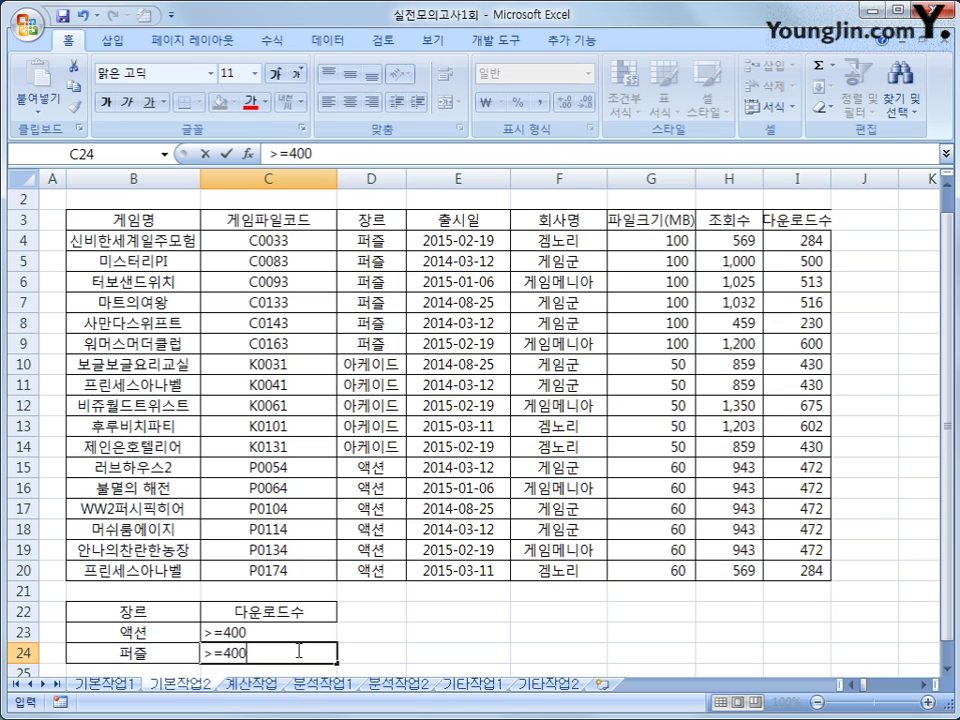
pyautogui.press('Return')
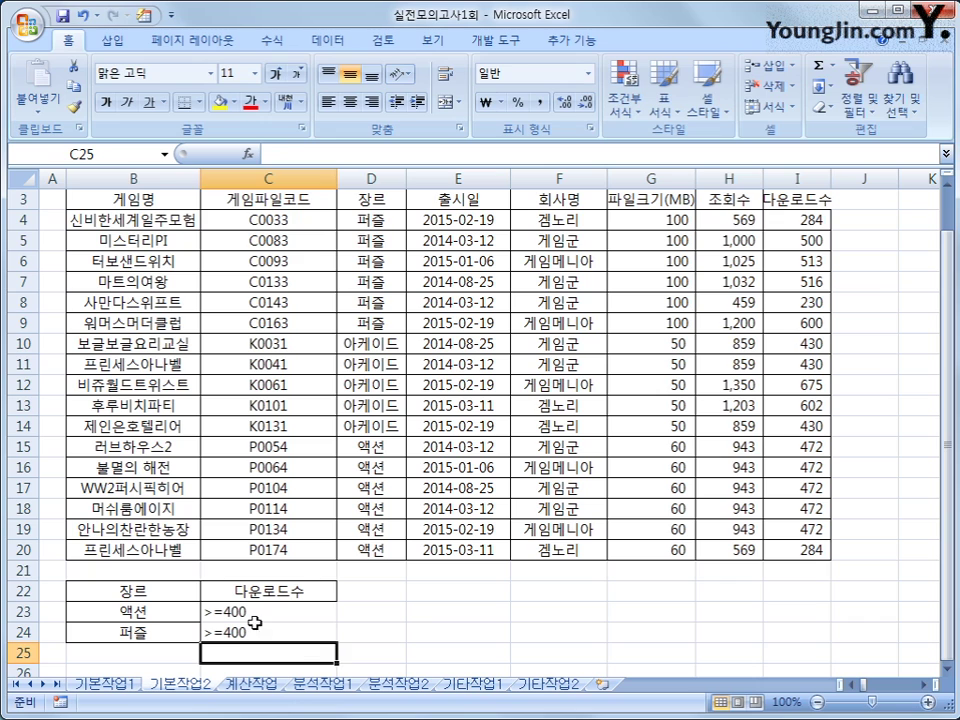
pyautogui.click(165, 592)
pyautogui.click(175, 620)
pyautogui.click(174, 634)
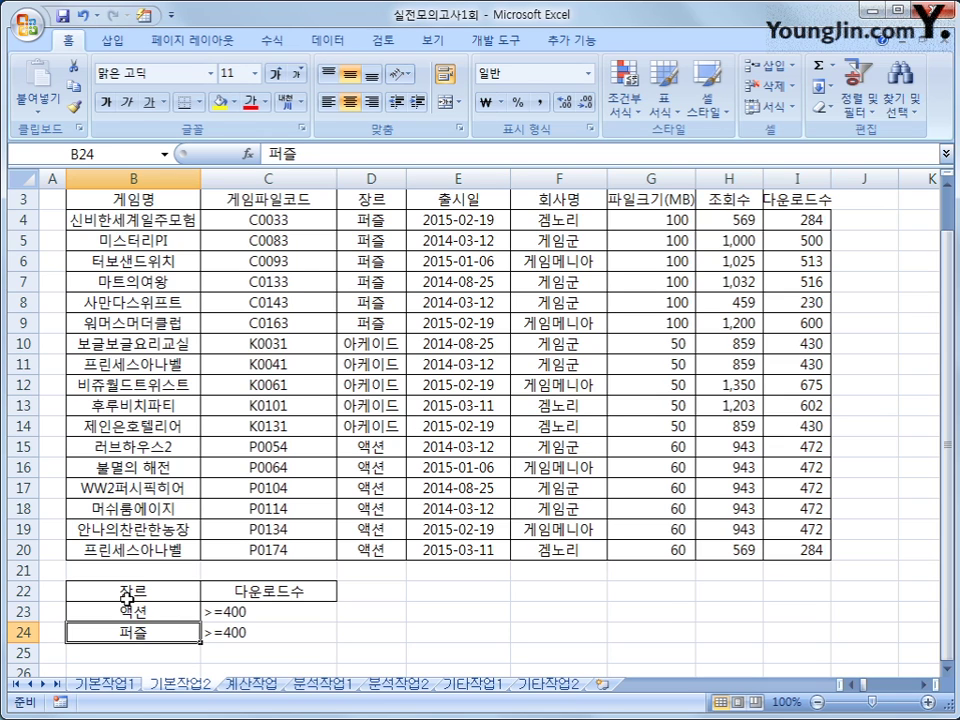
# Copy the 게임파일코드, 장르, 회사명 and 다운로드수 headers from row 3 to the output row starting at B27
pyautogui.scroll(1, 128, 600)
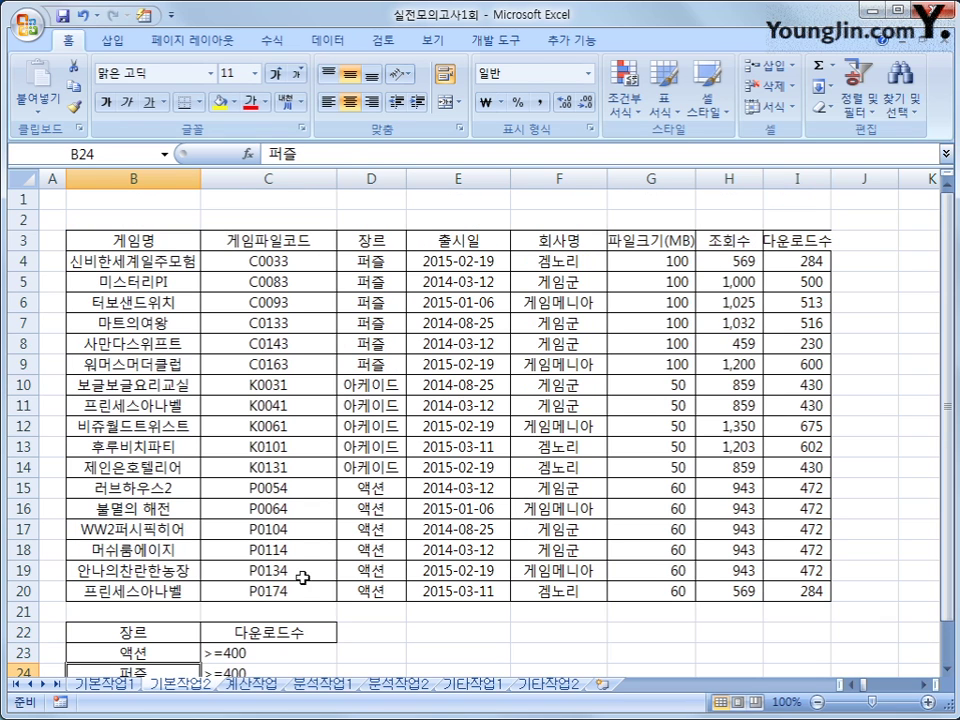
pyautogui.click(271, 241)
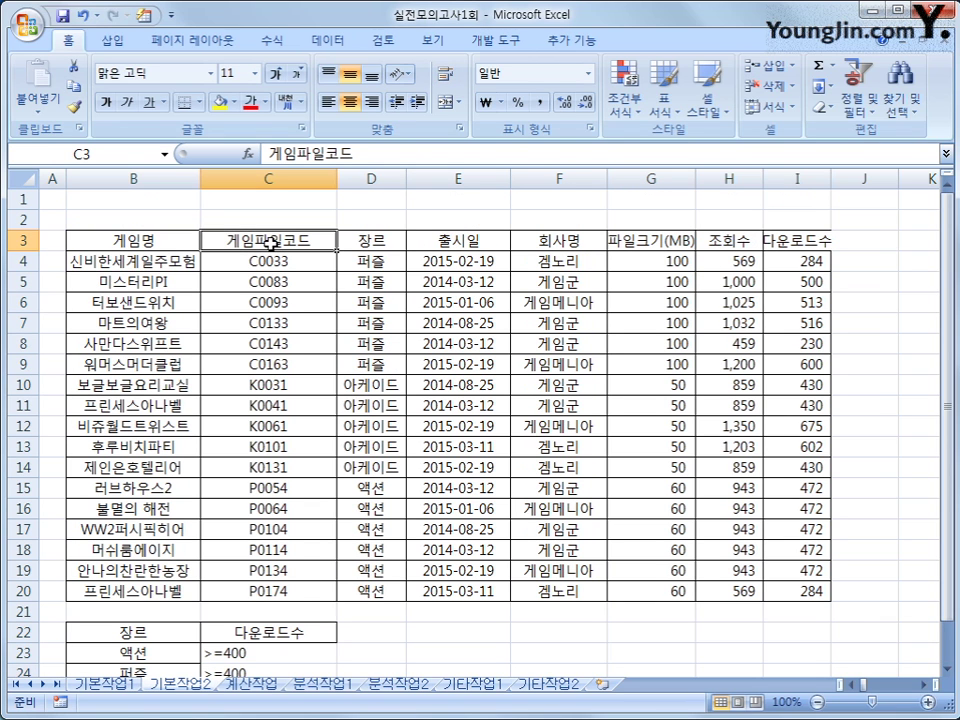
pyautogui.keyDown('ctrl'); pyautogui.click(390, 241); pyautogui.keyUp('ctrl')
pyautogui.keyDown('ctrl'); pyautogui.click(551, 241); pyautogui.keyUp('ctrl')
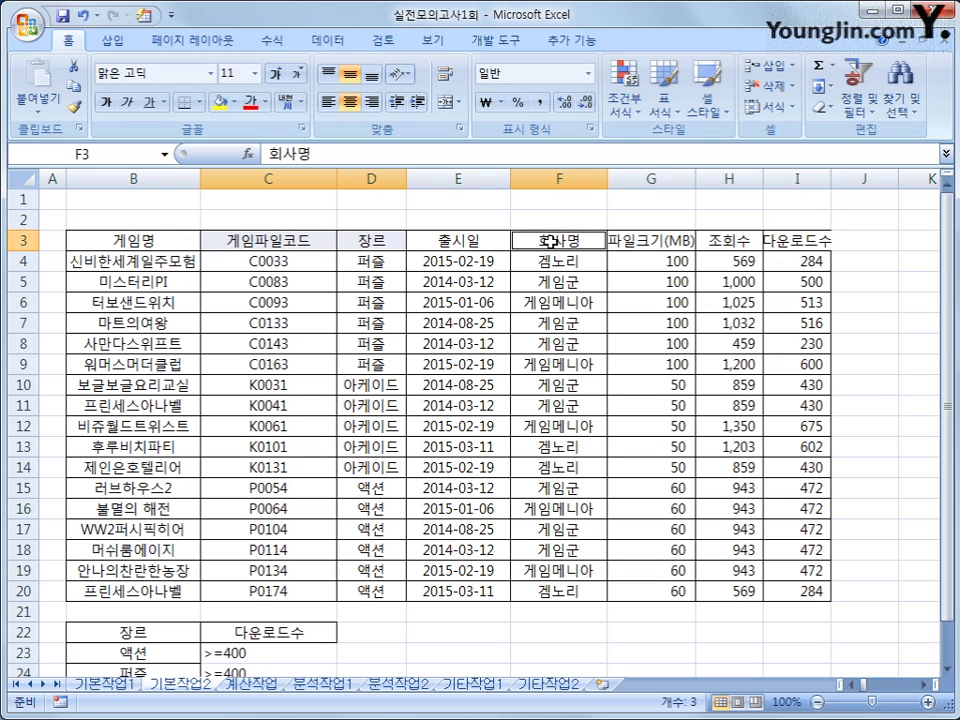
pyautogui.keyDown('ctrl'); pyautogui.click(800, 241); pyautogui.keyUp('ctrl')
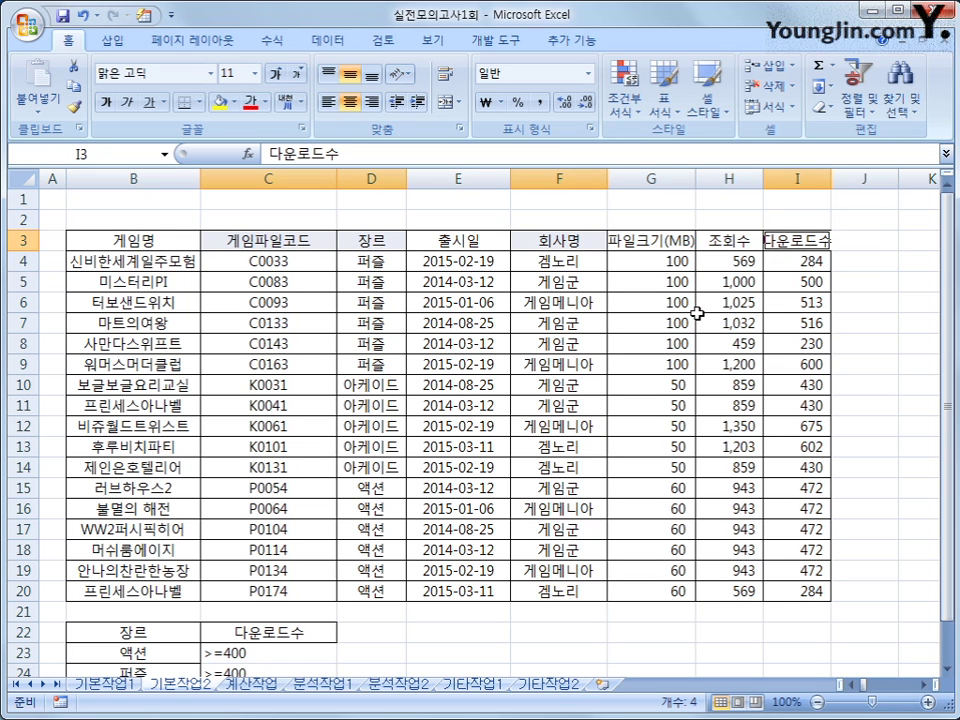
pyautogui.hotkey('ctrl', 'c')
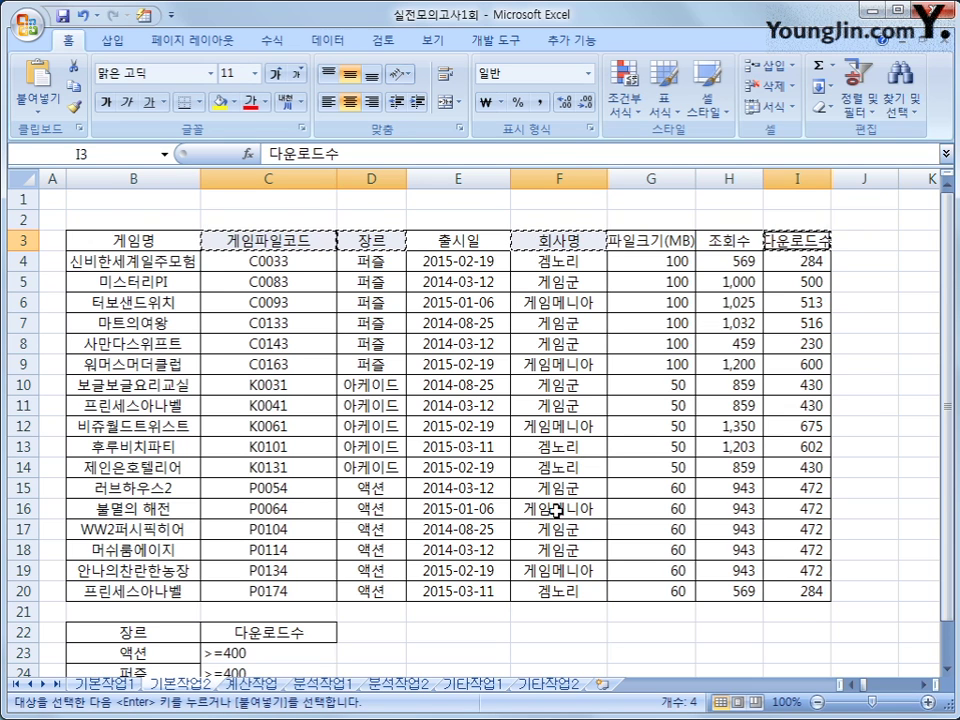
pyautogui.scroll(-3, 557, 512)
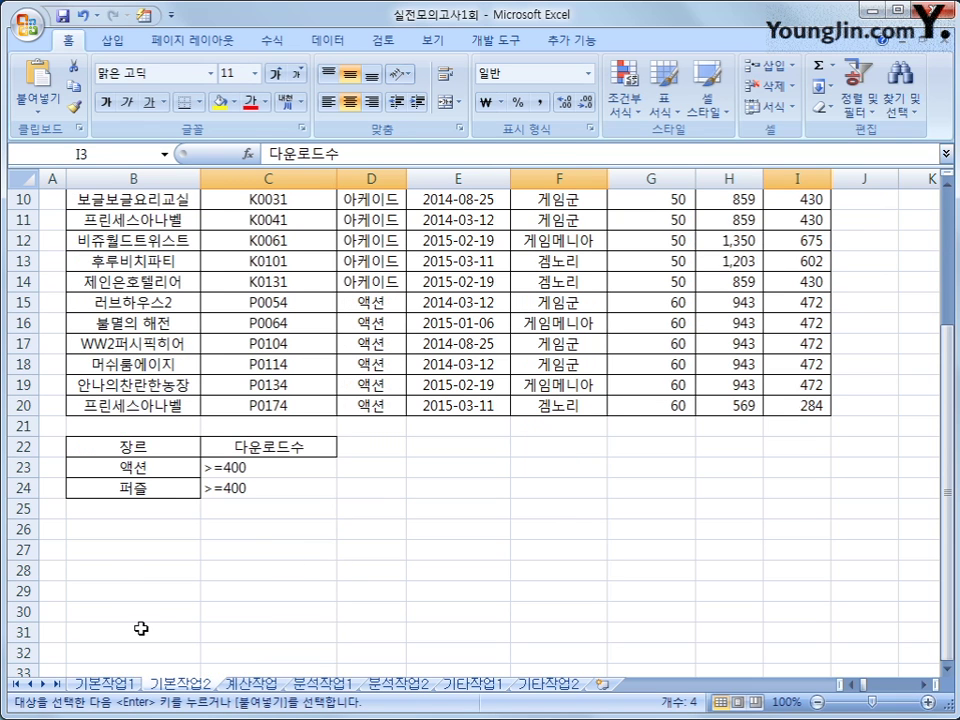
pyautogui.click(113, 556)
pyautogui.hotkey('ctrl', 'v')
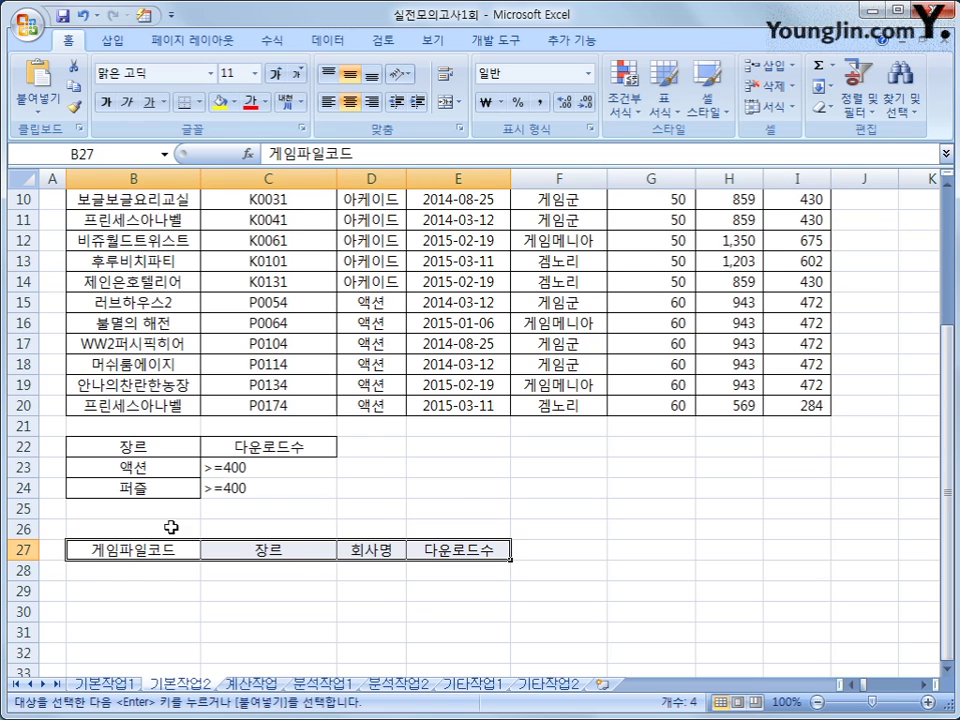
# Start an advanced filter on the list $B$3:$I$20 with $B$22:$C$24 as the criteria range
pyautogui.scroll(3, 190, 525)
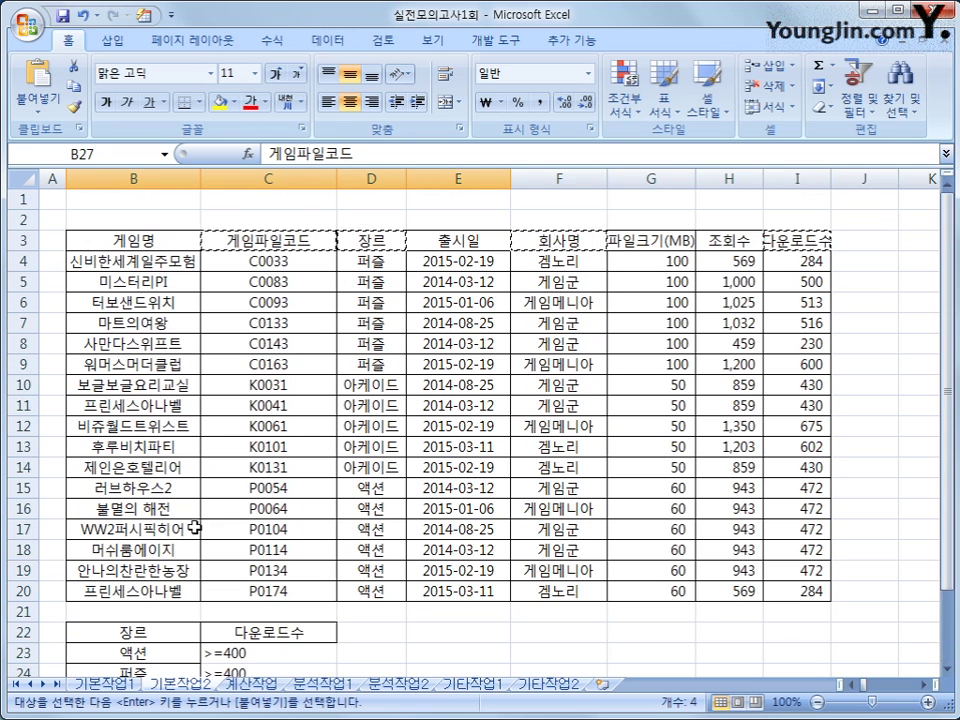
pyautogui.click(253, 345)
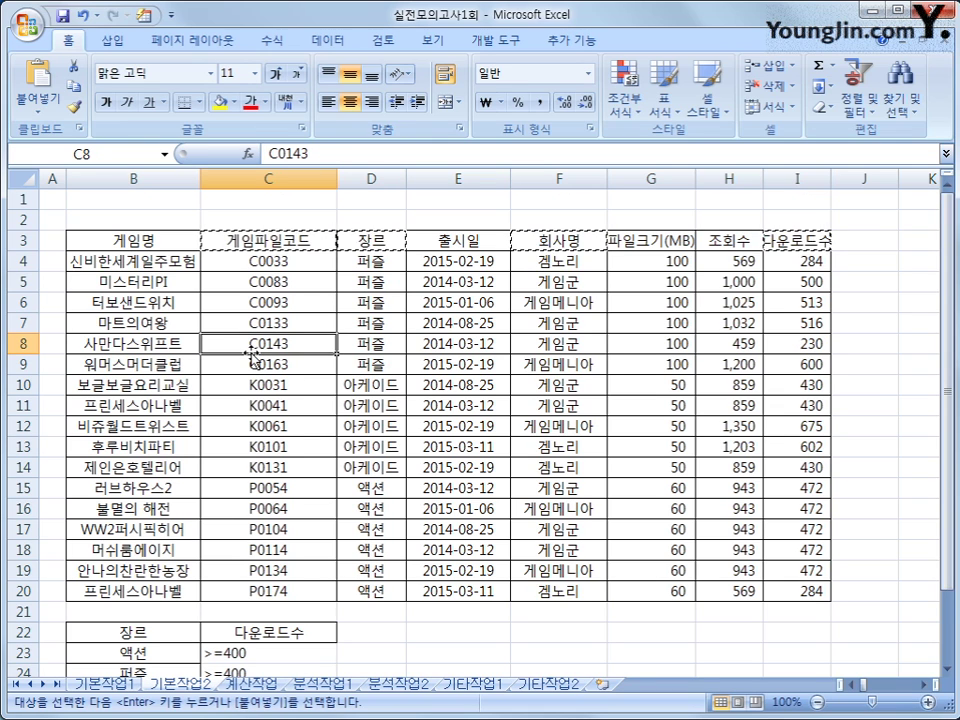
pyautogui.click(320, 41)
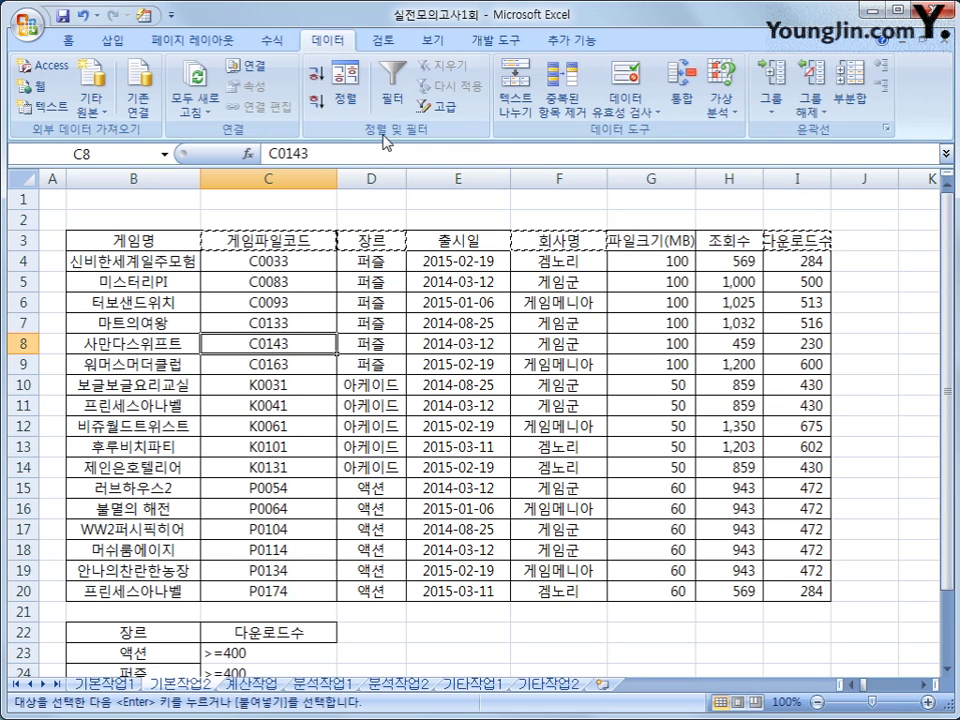
pyautogui.click(446, 107)
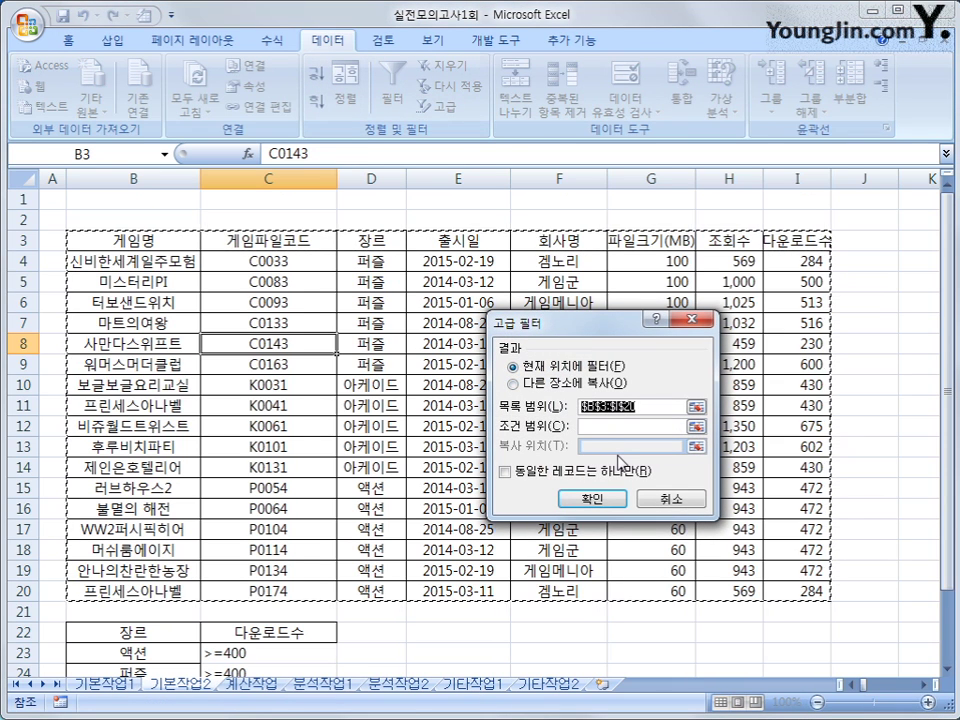
pyautogui.click(593, 428)
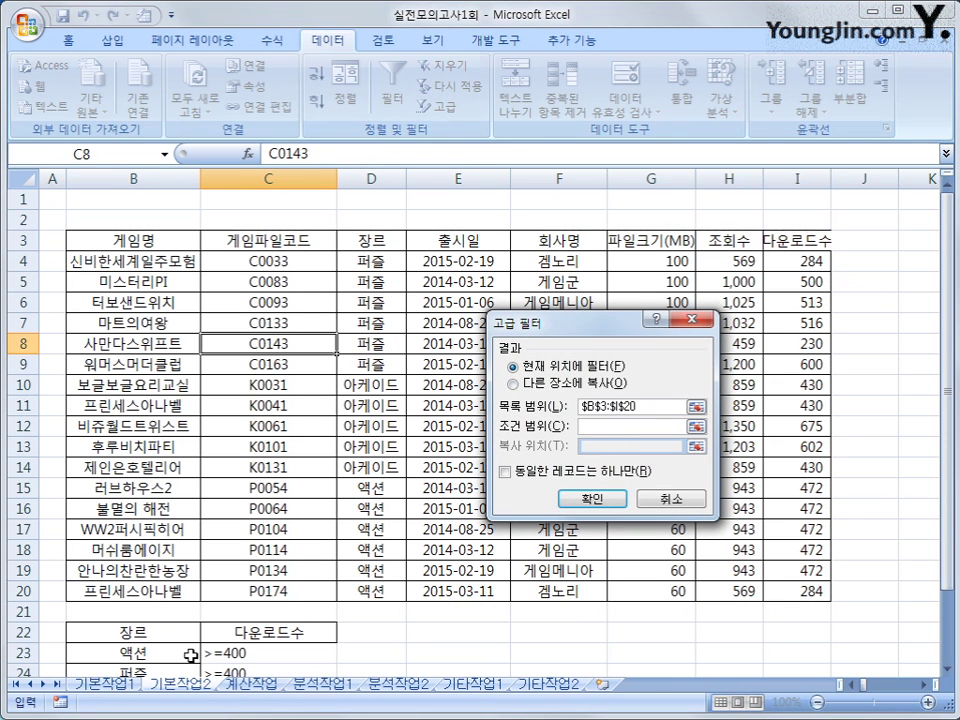
pyautogui.moveTo(120, 632); pyautogui.dragTo(255, 648)
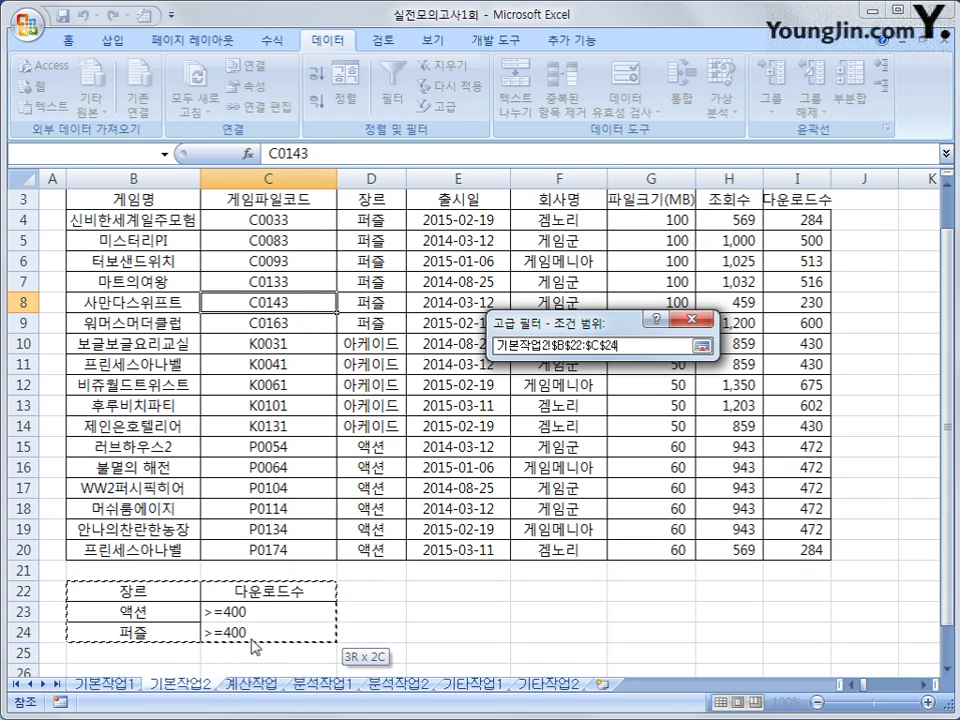
pyautogui.moveTo(255, 648); pyautogui.dragTo(252, 638)
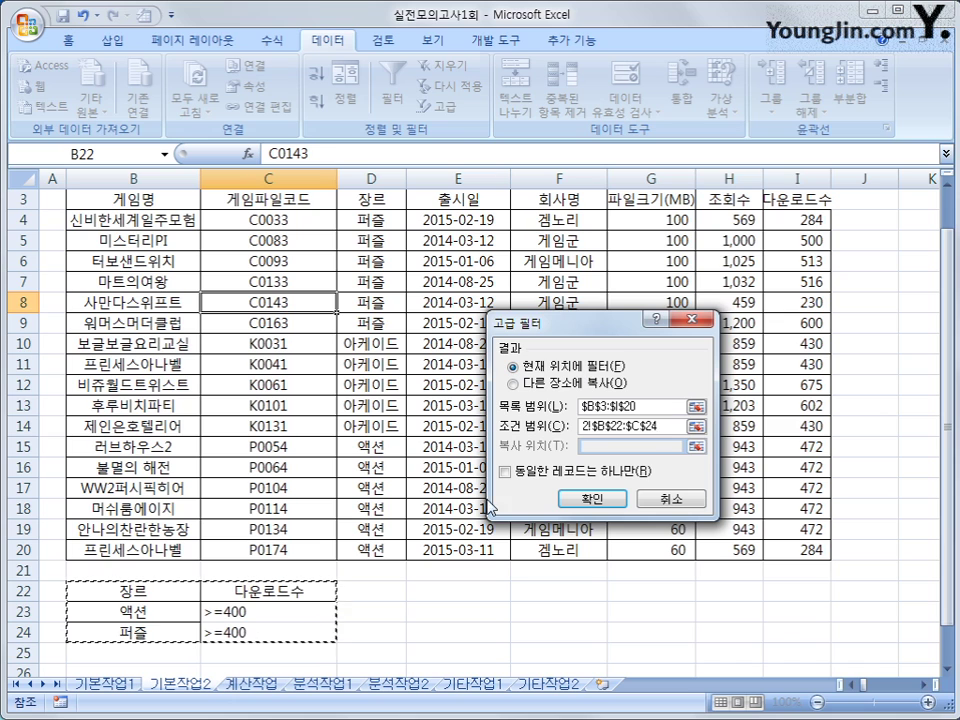
# Copy the advanced filter results to the output headers $B$27:$E$27 and check the extracted 장르 and 다운로드수 values
pyautogui.click(514, 383)
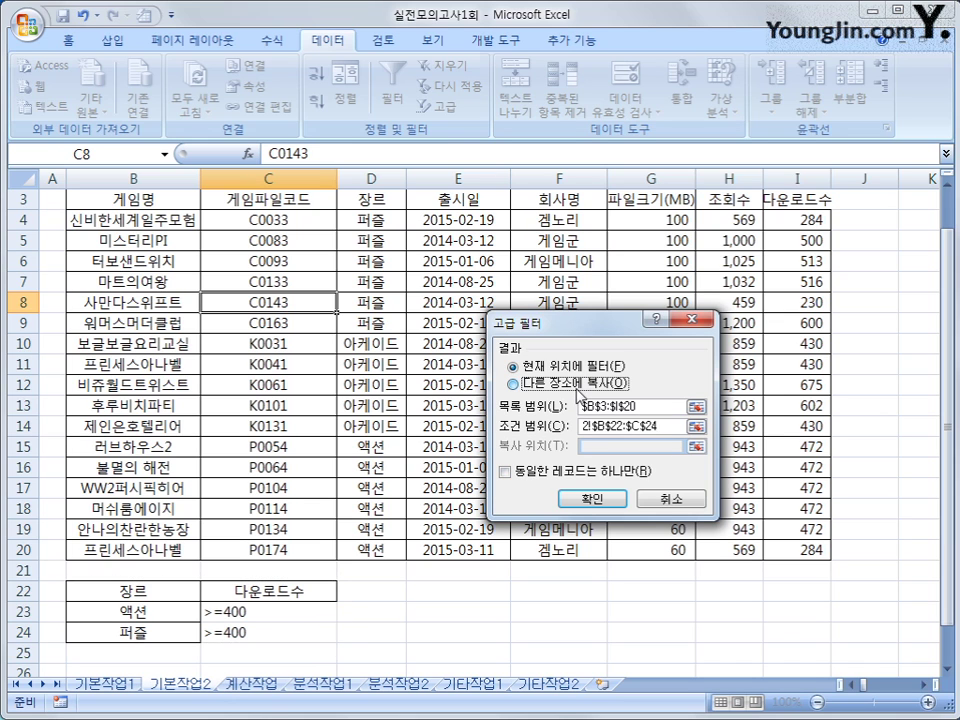
pyautogui.click(594, 447)
pyautogui.scroll(-2, 373, 531)
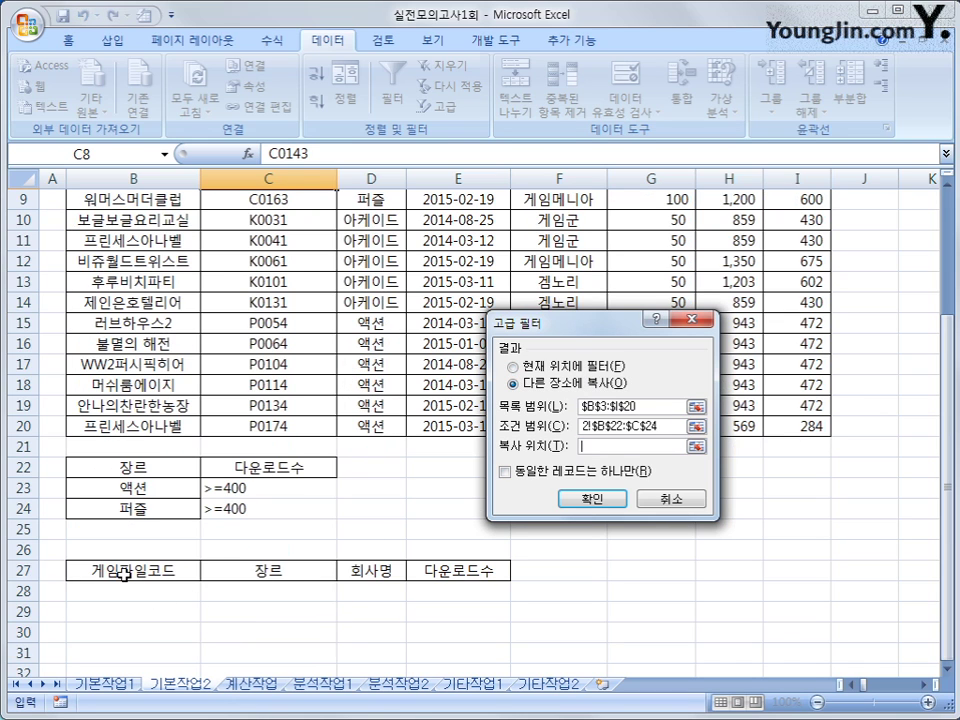
pyautogui.moveTo(70, 572); pyautogui.dragTo(445, 572)
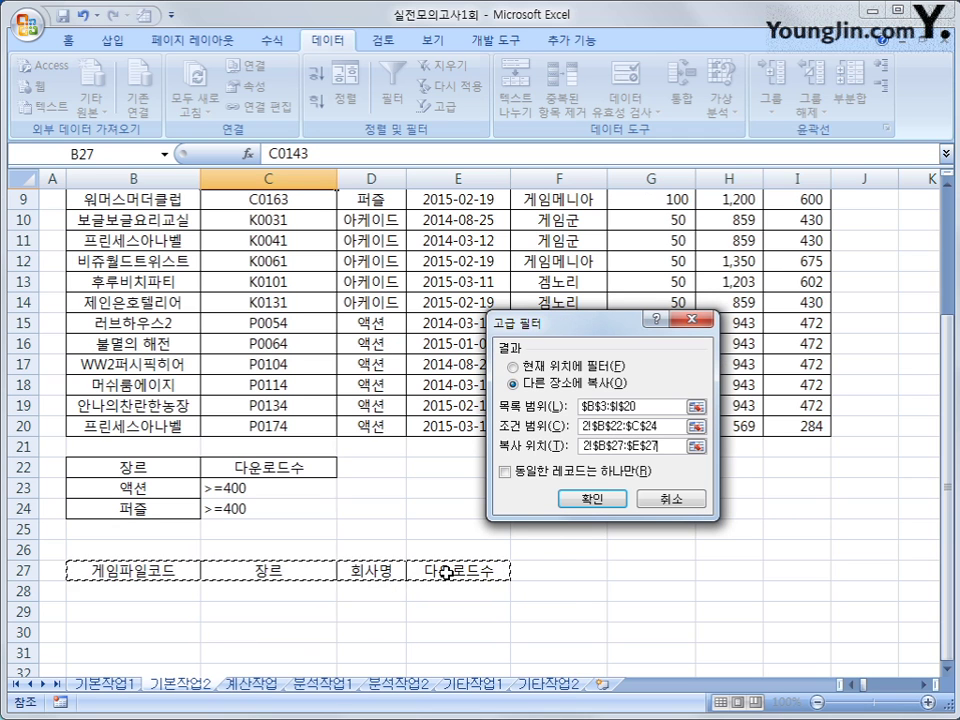
pyautogui.click(588, 500)
pyautogui.scroll(-6, 579, 501)
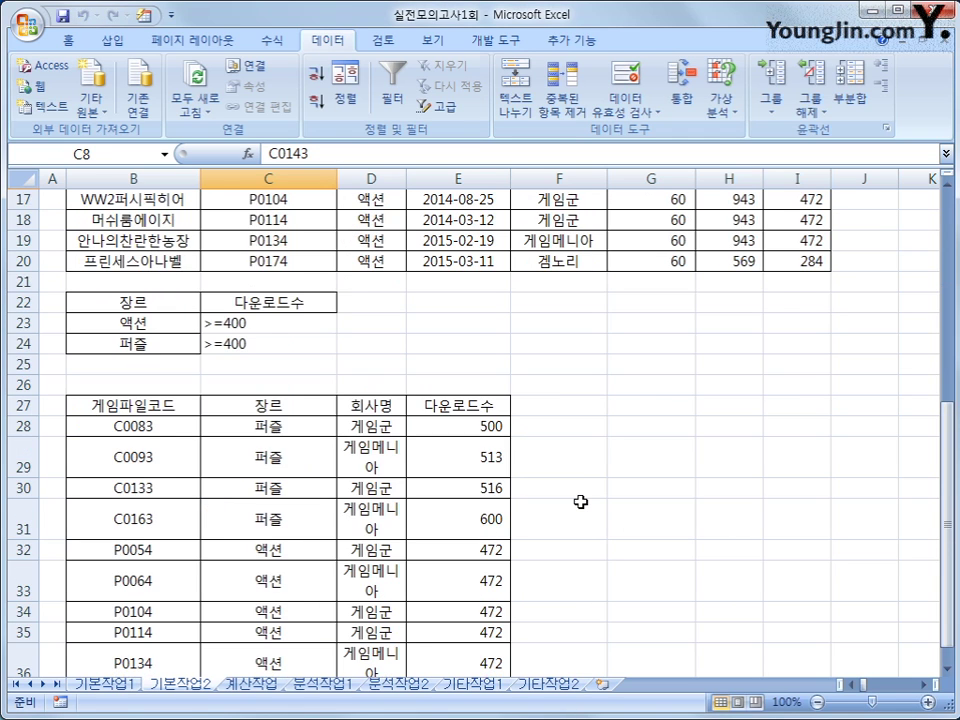
pyautogui.scroll(2, 497, 507)
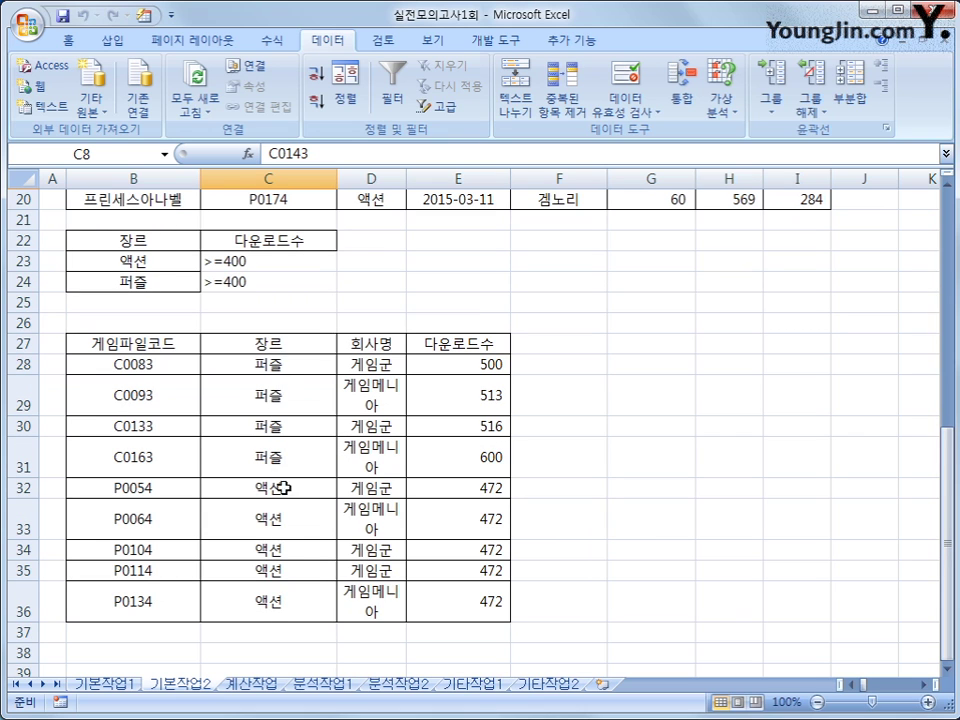
pyautogui.click(272, 364)
pyautogui.moveTo(272, 364); pyautogui.dragTo(273, 604)
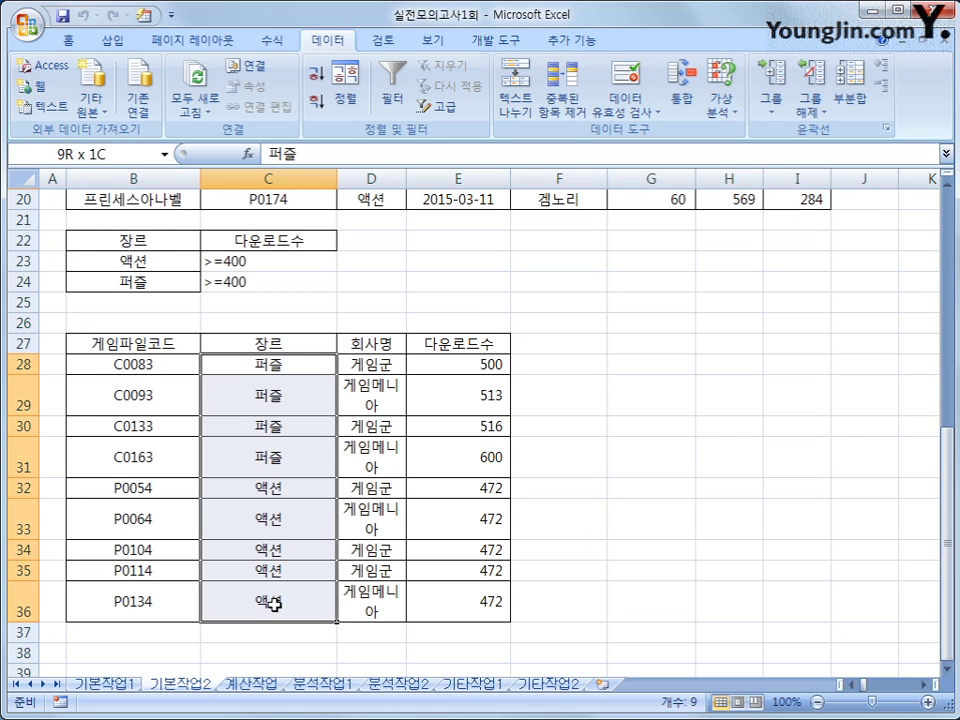
pyautogui.moveTo(478, 364); pyautogui.dragTo(476, 621)
pyautogui.click(420, 598)
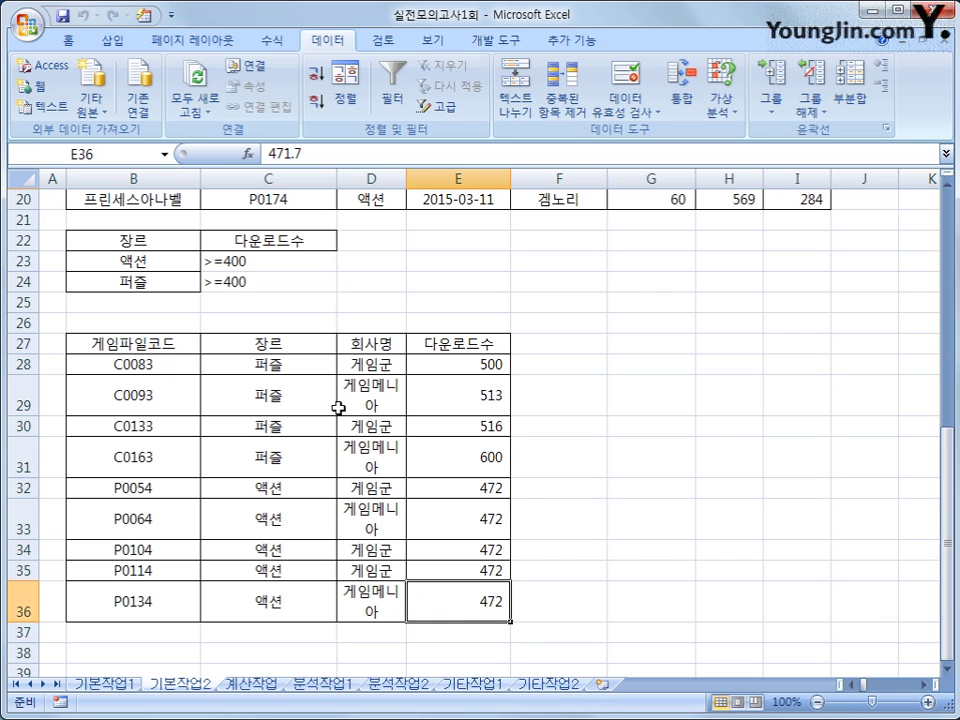
# Widen column D so the 회사명 entries fit on one line, and autofit the heights of rows 28 to 36
pyautogui.moveTo(407, 178); pyautogui.dragTo(433, 183)
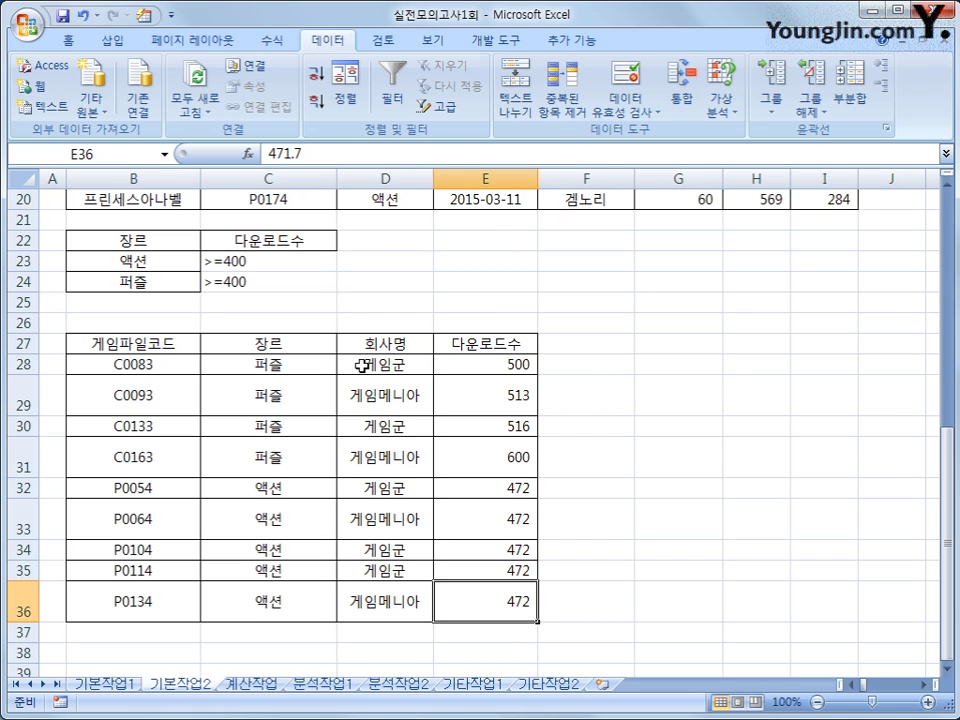
pyautogui.moveTo(23, 364); pyautogui.dragTo(34, 619)
pyautogui.doubleClick(30, 621)
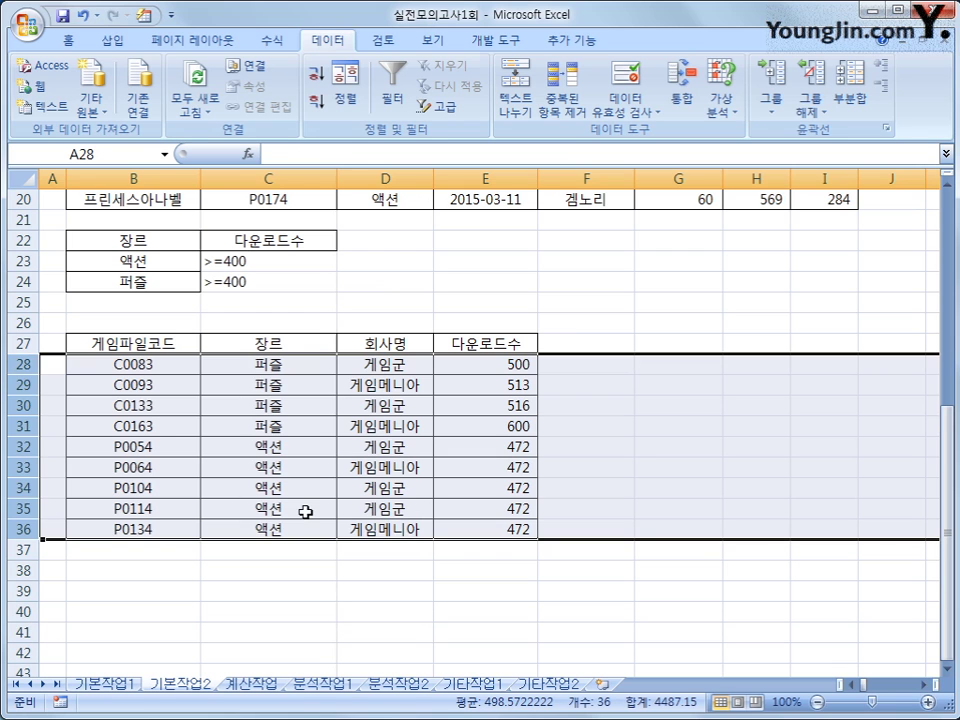
pyautogui.click(400, 529)
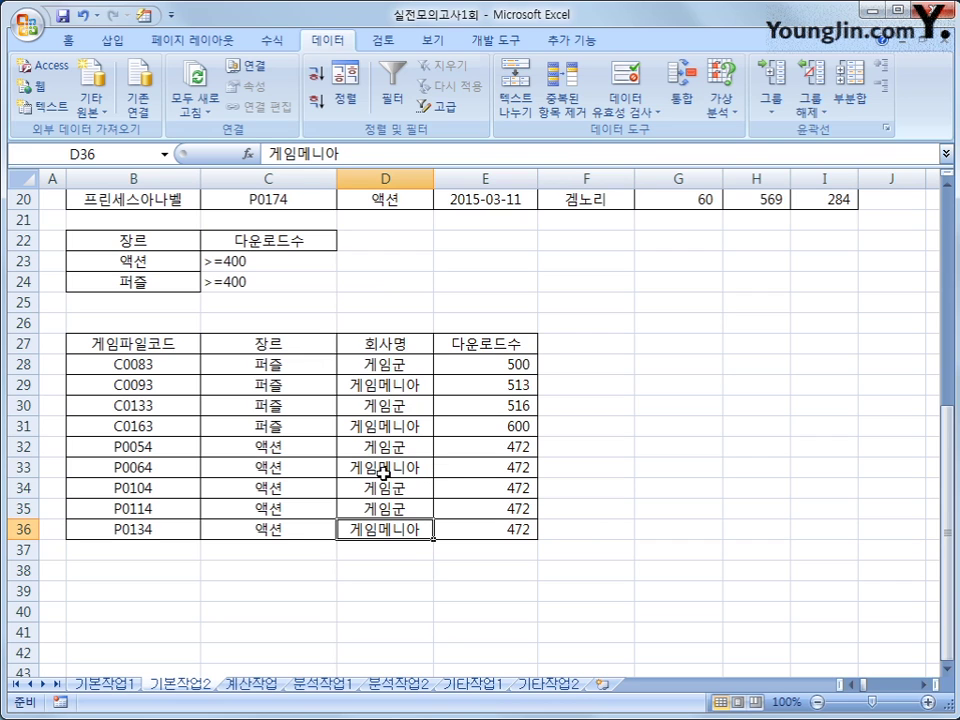
pyautogui.moveTo(130, 242); pyautogui.dragTo(232, 284)
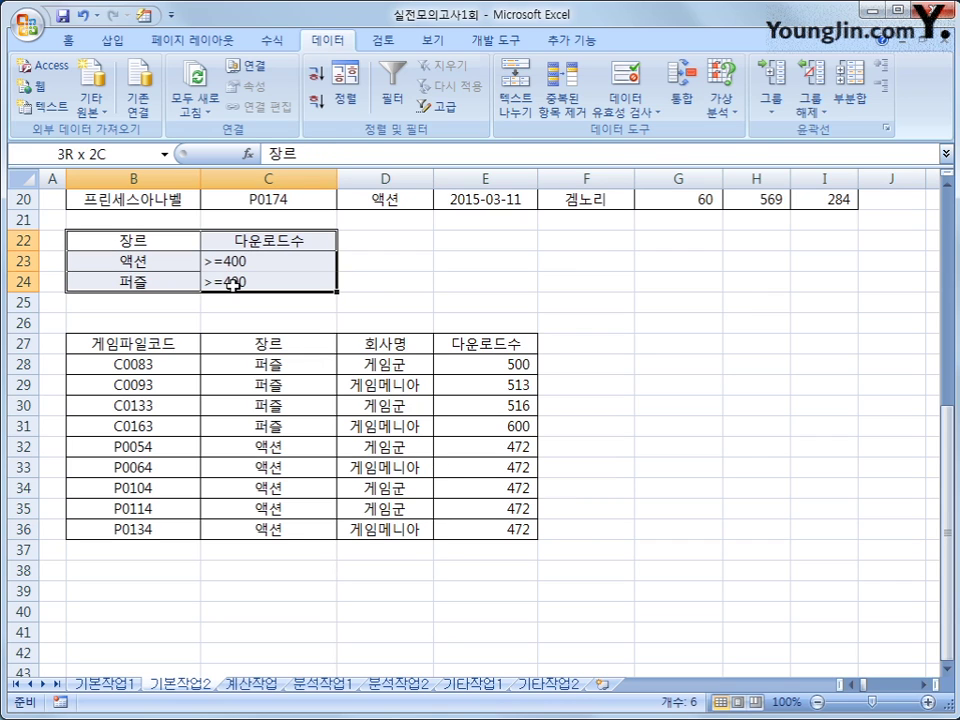
pyautogui.click(95, 343)
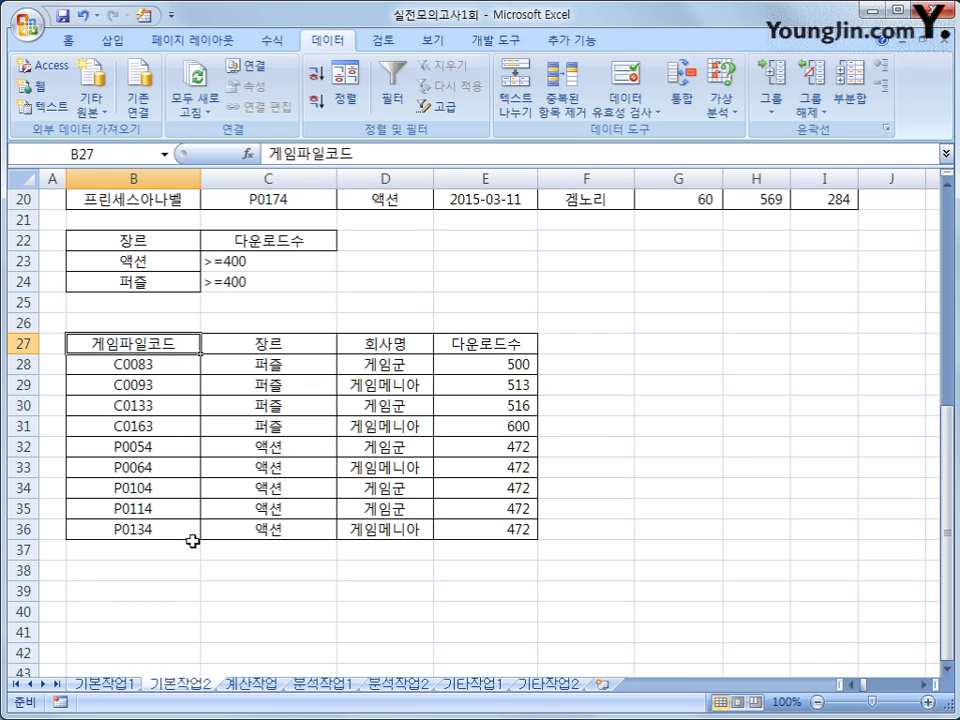
# Start a new conditional formatting rule for B4:I20 that uses a formula to determine which cells to format
pyautogui.scroll(4, 225, 566)
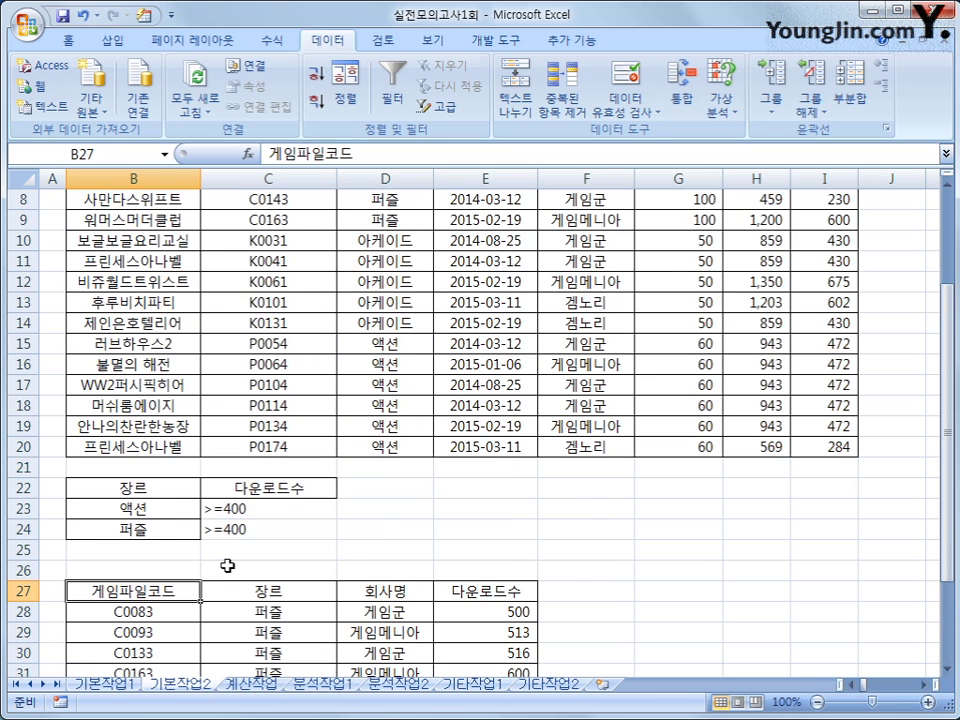
pyautogui.scroll(3, 228, 566)
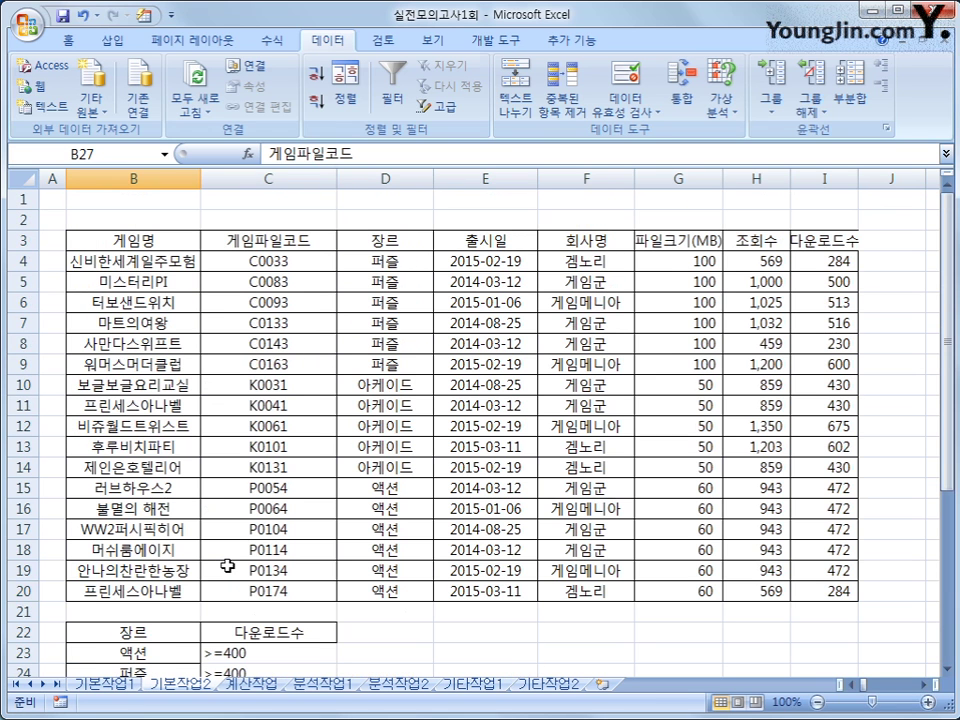
pyautogui.click(162, 243)
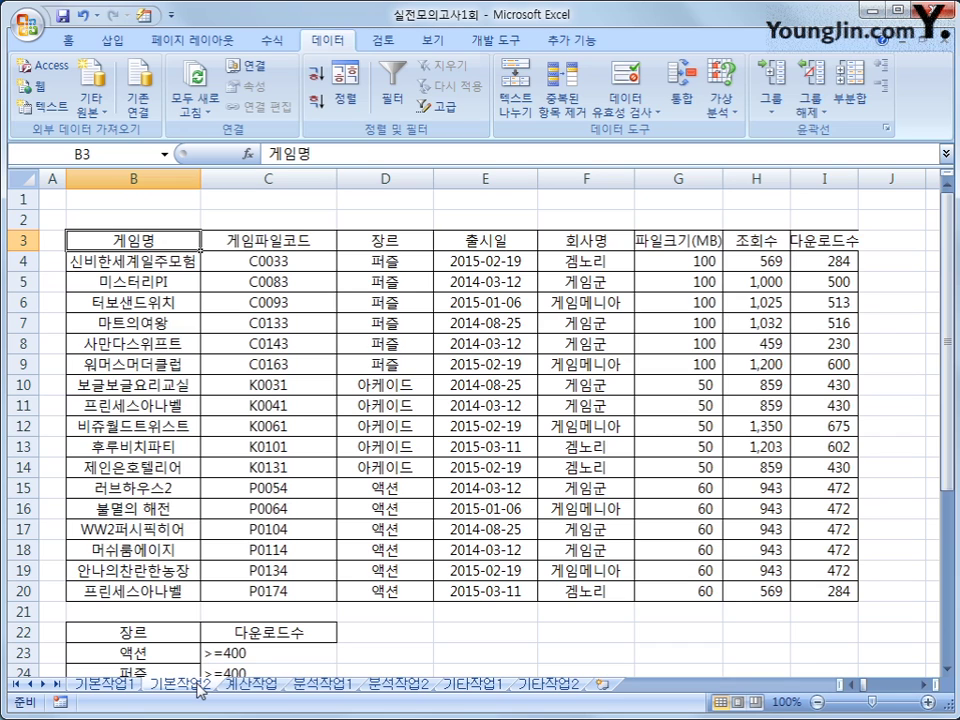
pyautogui.click(105, 257)
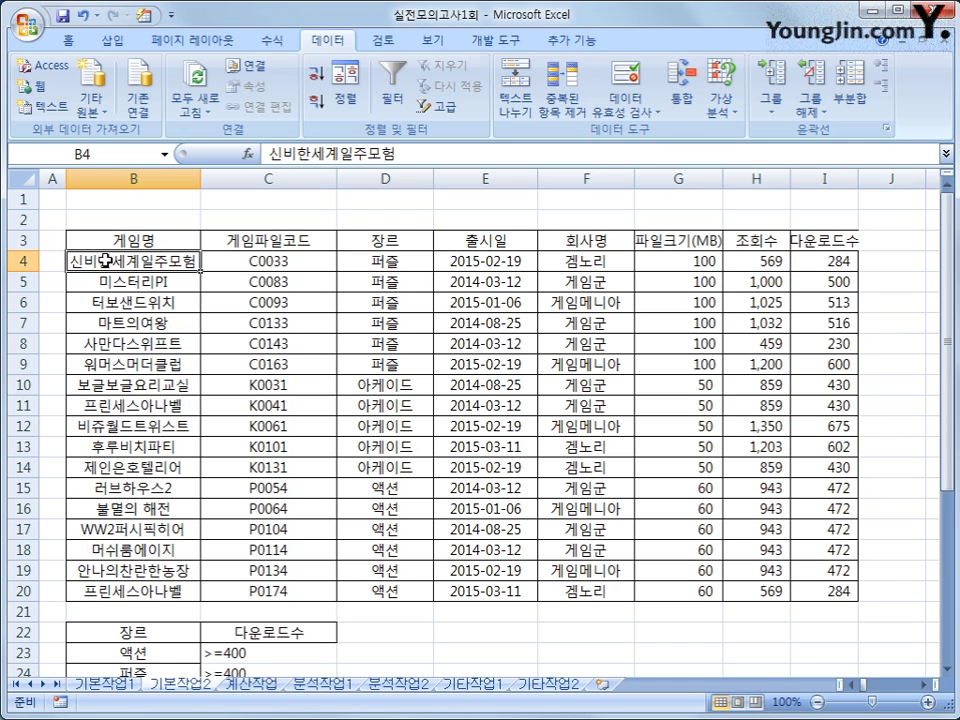
pyautogui.moveTo(105, 261); pyautogui.dragTo(816, 583)
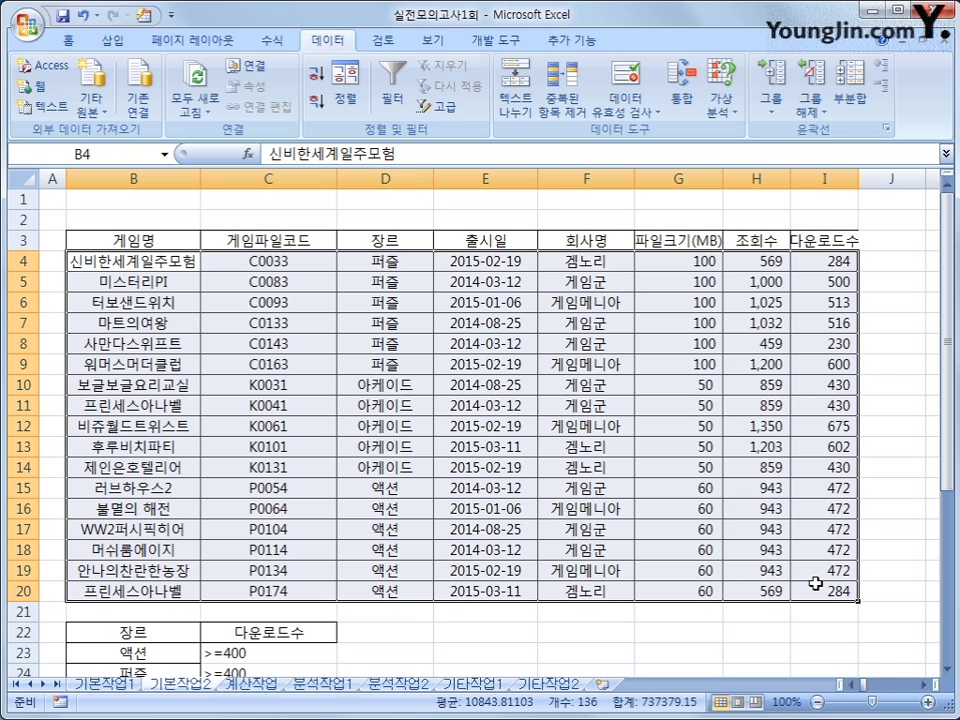
pyautogui.click(68, 40)
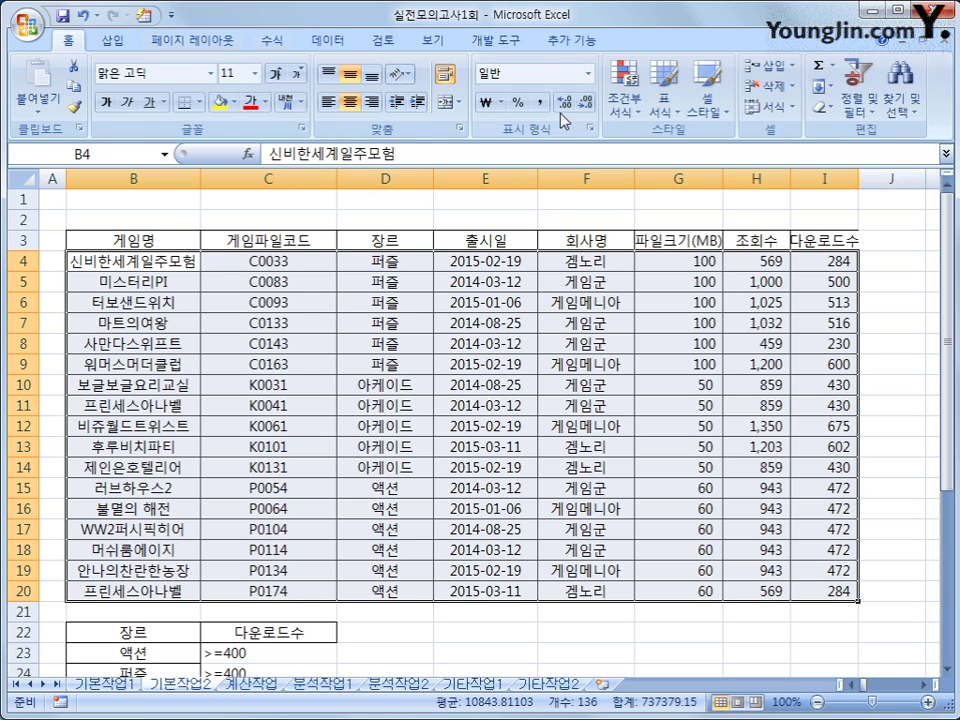
pyautogui.click(627, 115)
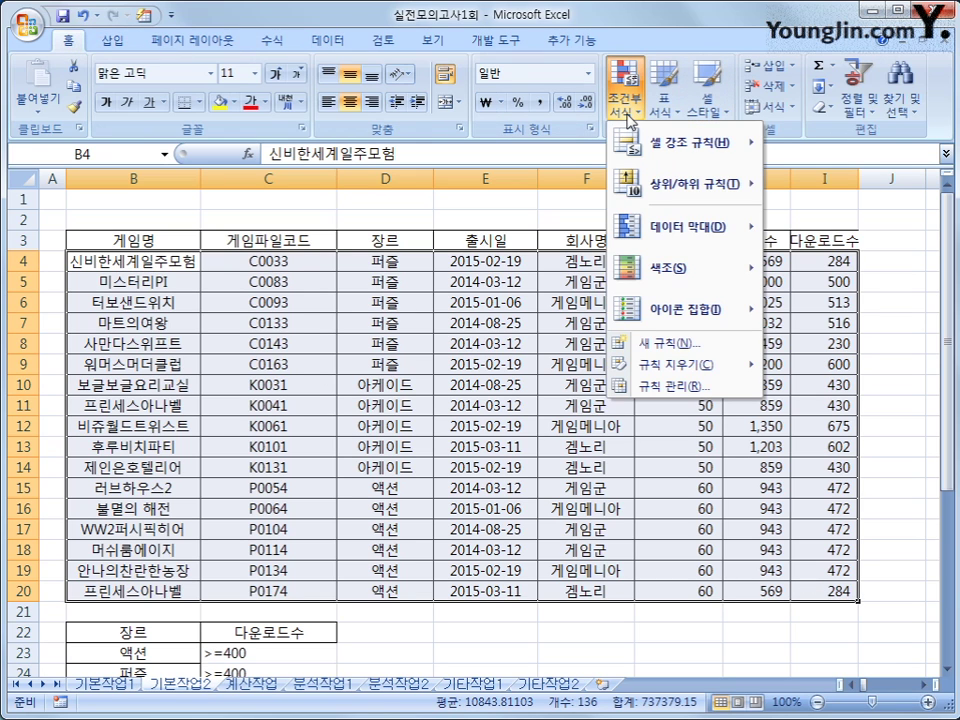
pyautogui.click(670, 345)
pyautogui.moveTo(498, 255); pyautogui.dragTo(332, 228)
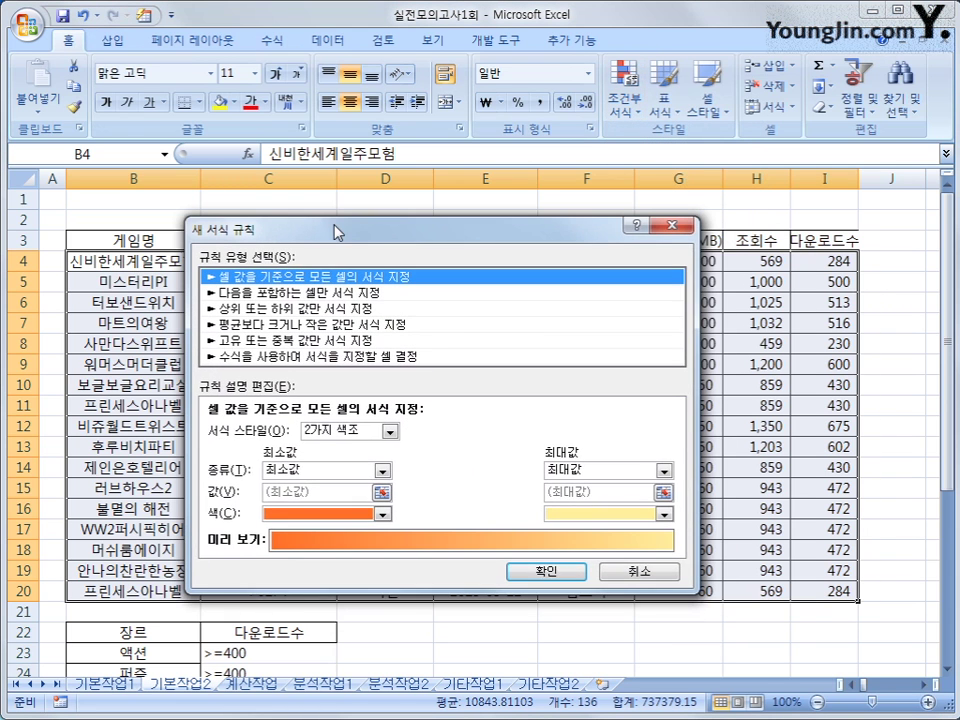
pyautogui.click(350, 356)
pyautogui.click(349, 432)
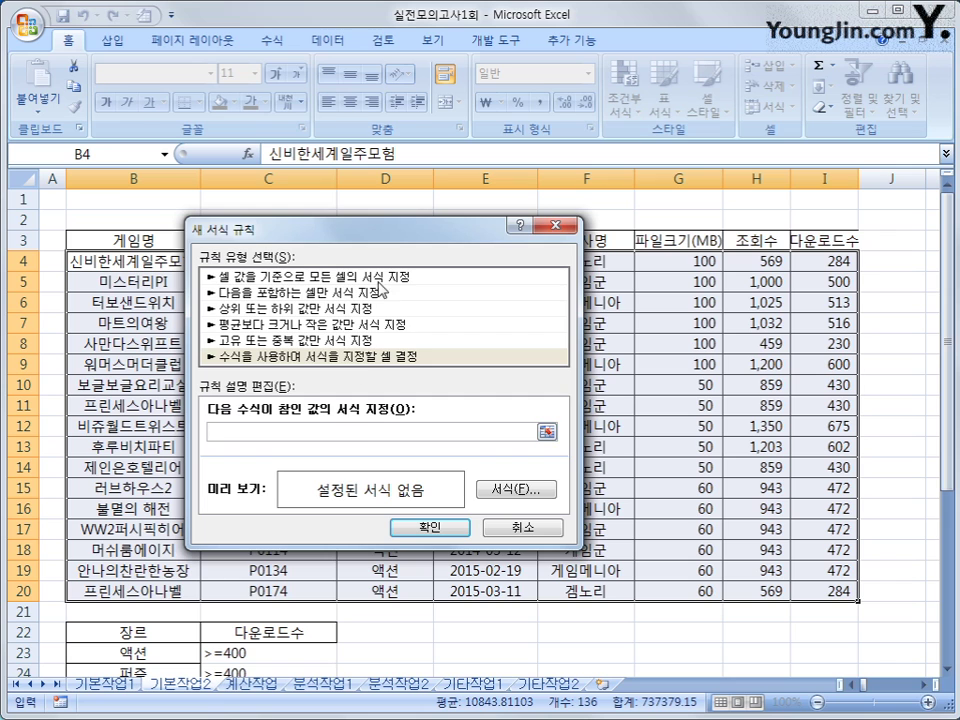
# Enter =mod(month($E4),2)=1 as the rule's formula to match rows whose 출시일 falls in an odd month
pyautogui.moveTo(392, 232); pyautogui.dragTo(425, 337)
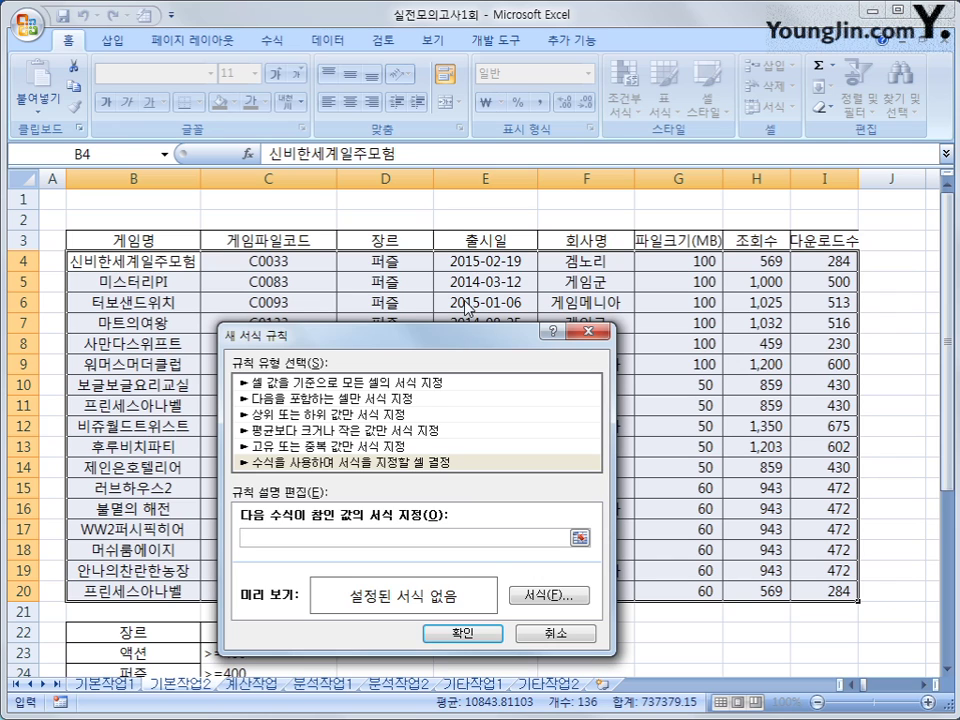
pyautogui.write('=mod(month')
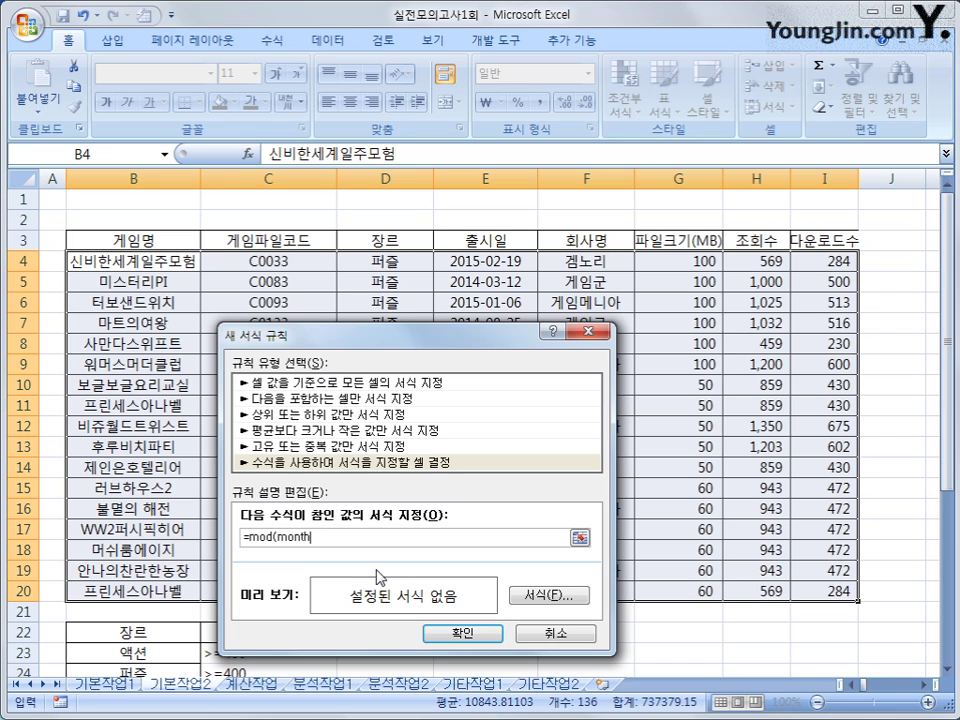
pyautogui.write('(')
pyautogui.click(450, 261)
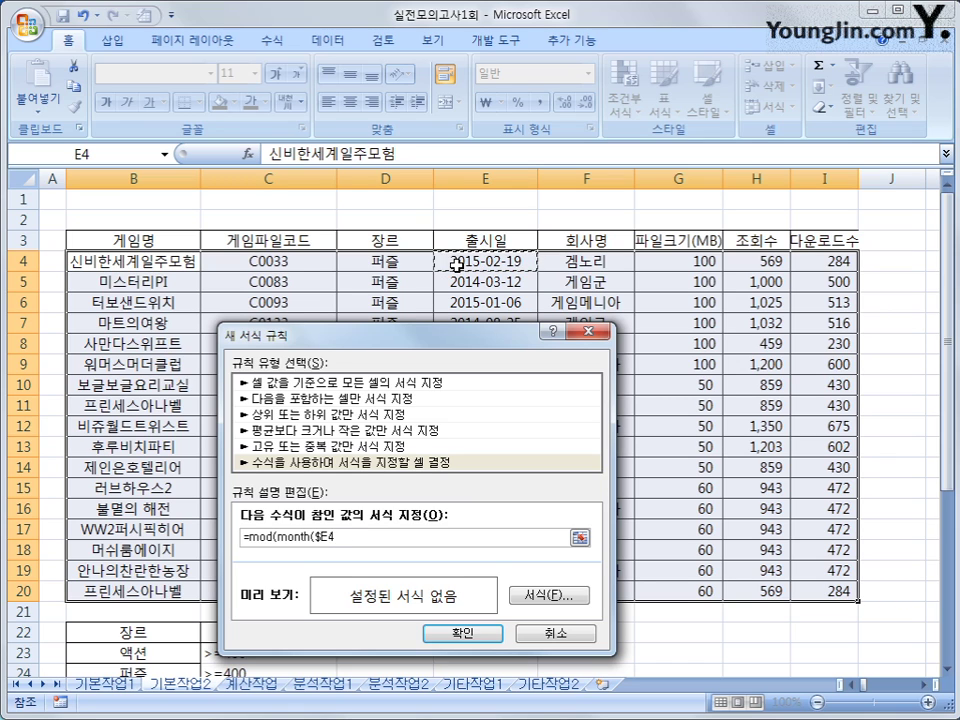
pyautogui.write('),2')
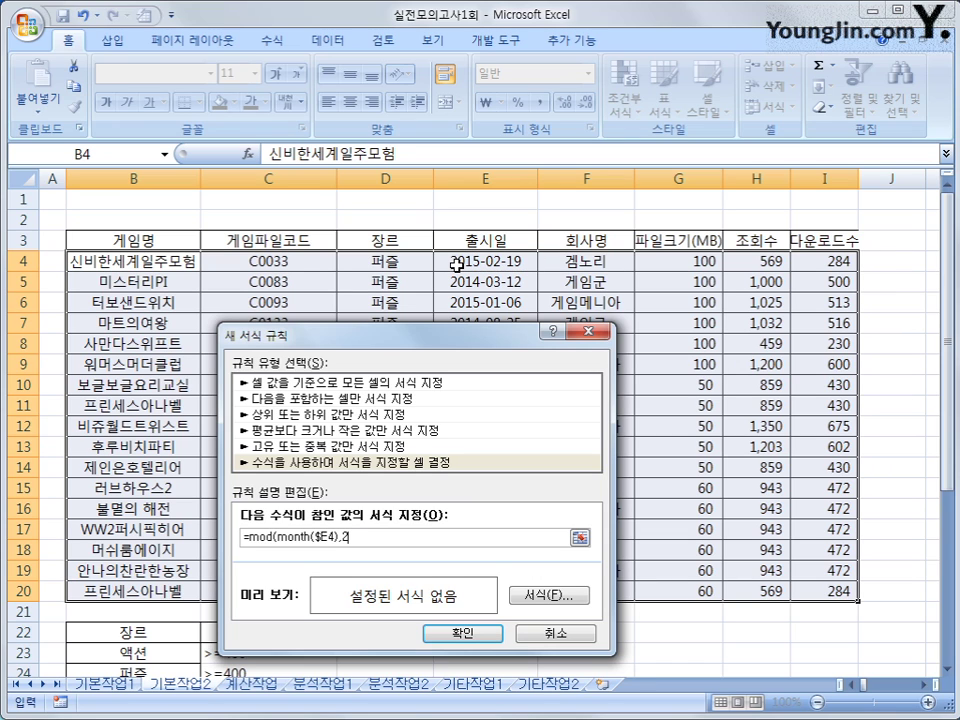
pyautogui.write(')')
pyautogui.write('=')
pyautogui.write('0')
pyautogui.press('BackSpace')
pyautogui.write('1')
pyautogui.press('BackSpace')
pyautogui.press('BackSpace')
pyautogui.write('=0')
pyautogui.press('BackSpace')
pyautogui.press('BackSpace')
pyautogui.write('<>0')
pyautogui.press('BackSpace')
pyautogui.press('BackSpace')
pyautogui.press('BackSpace')
pyautogui.write('=1')
# Give the rule a red 기울임꼴 font, apply it to the table and check the 출시일 dates of the formatted rows
pyautogui.click(541, 596)
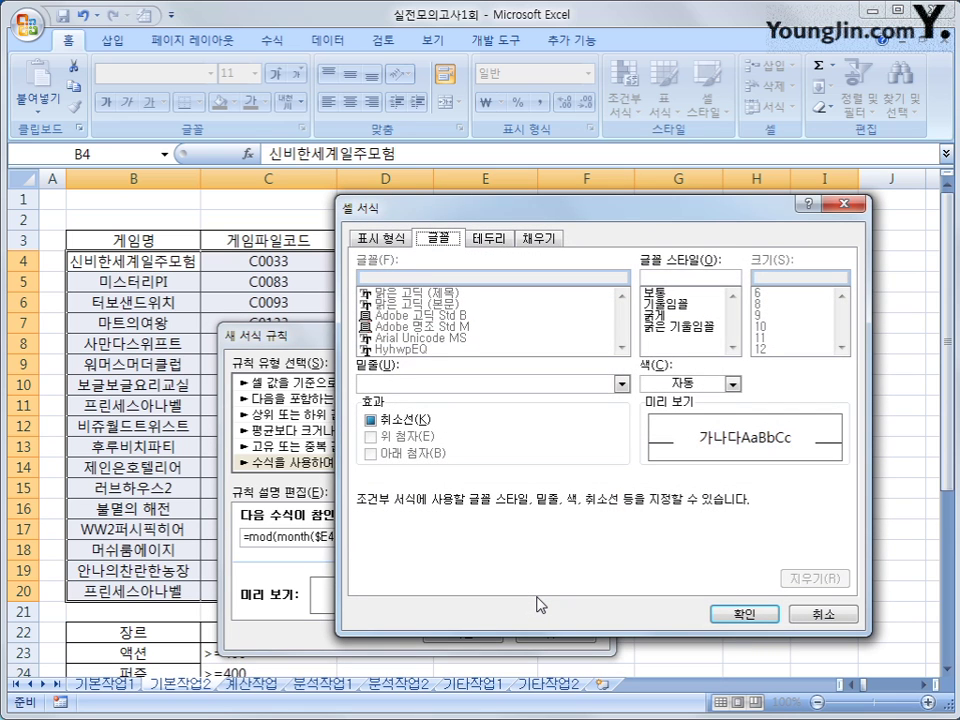
pyautogui.click(673, 304)
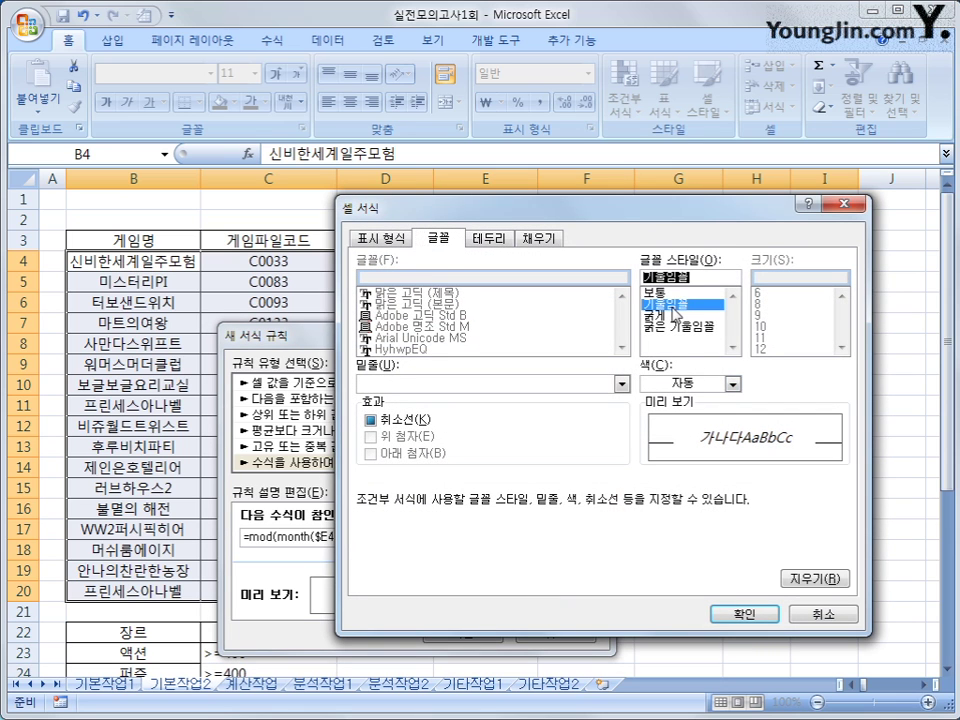
pyautogui.click(733, 383)
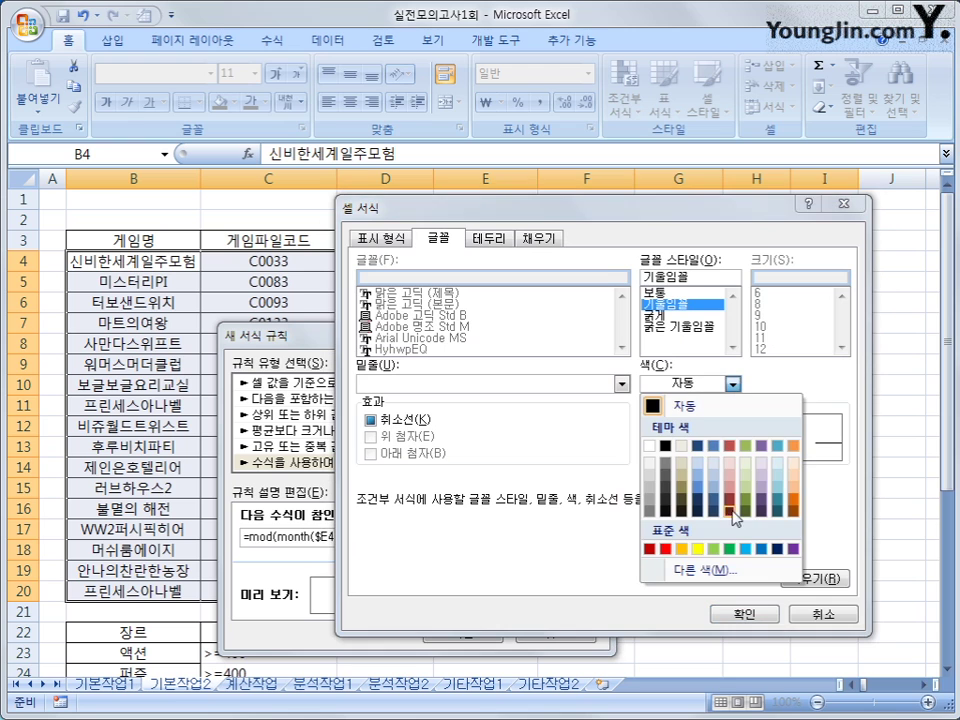
pyautogui.click(667, 550)
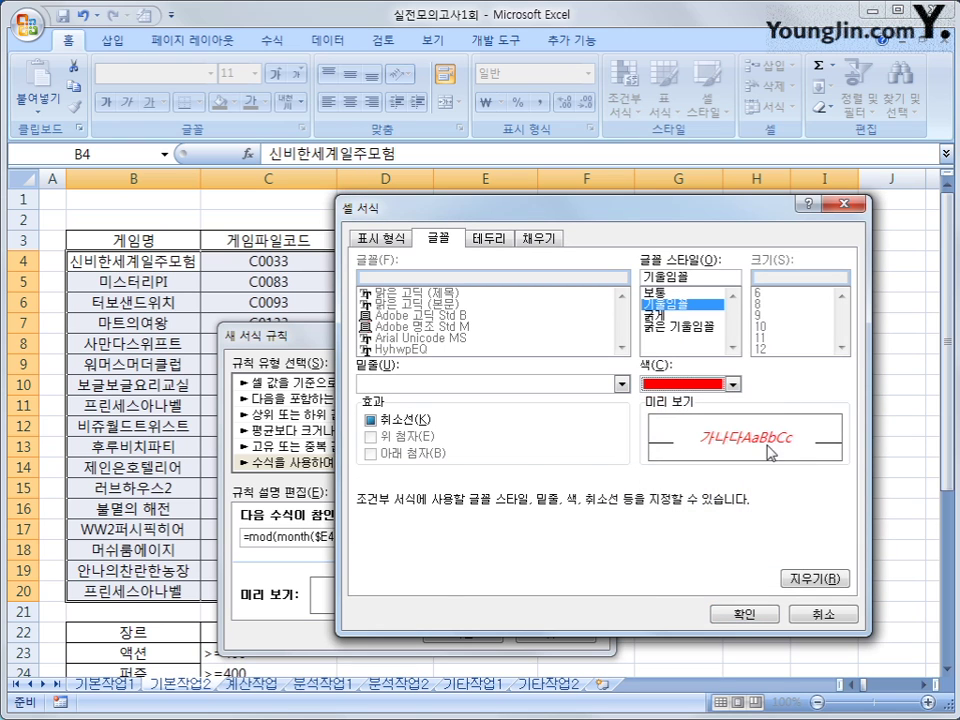
pyautogui.click(740, 615)
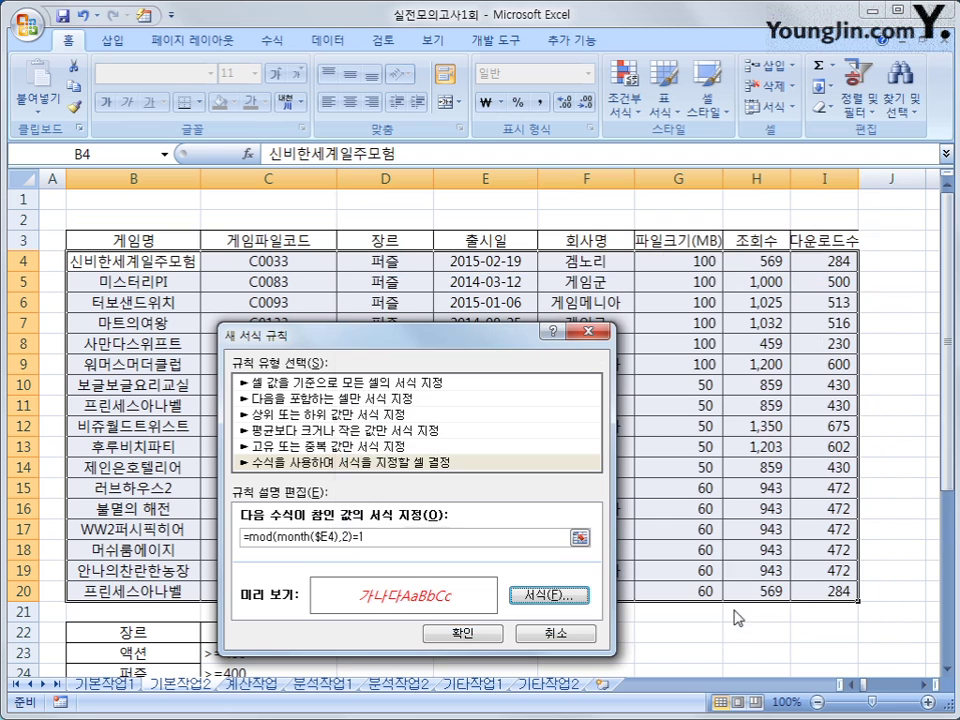
pyautogui.click(463, 634)
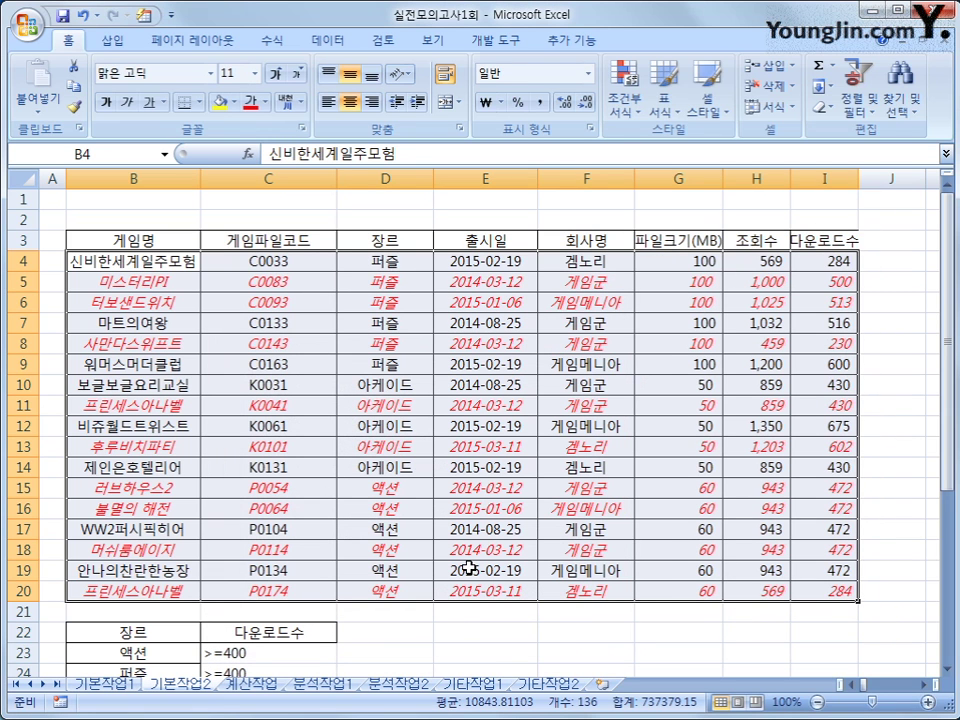
pyautogui.click(489, 281)
pyautogui.click(485, 302)
pyautogui.click(476, 342)
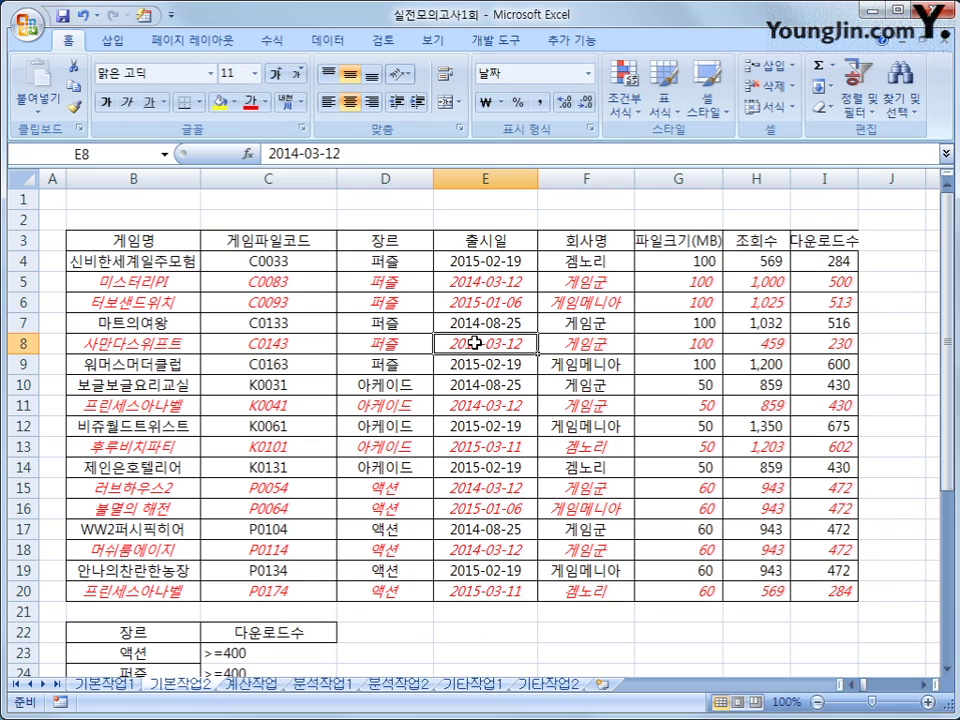
pyautogui.click(480, 410)
pyautogui.click(478, 445)
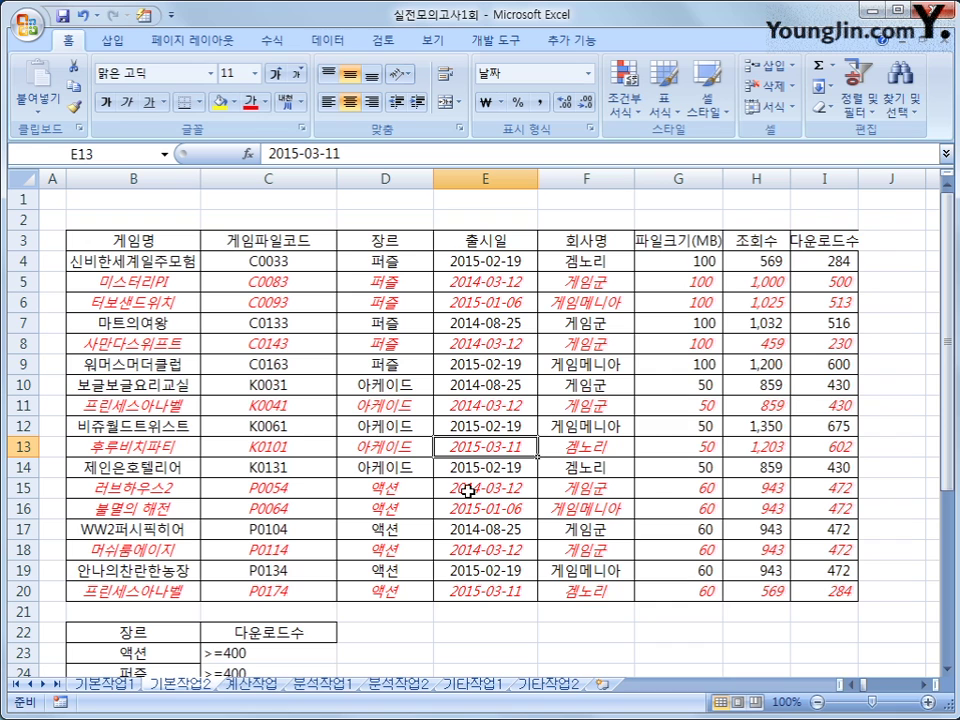
# On the 계산작업 sheet, begin the 장르 formula in C4 with =if(and(left(A4,1)="A", to test the first letter of the 게임코드
pyautogui.click(250, 685)
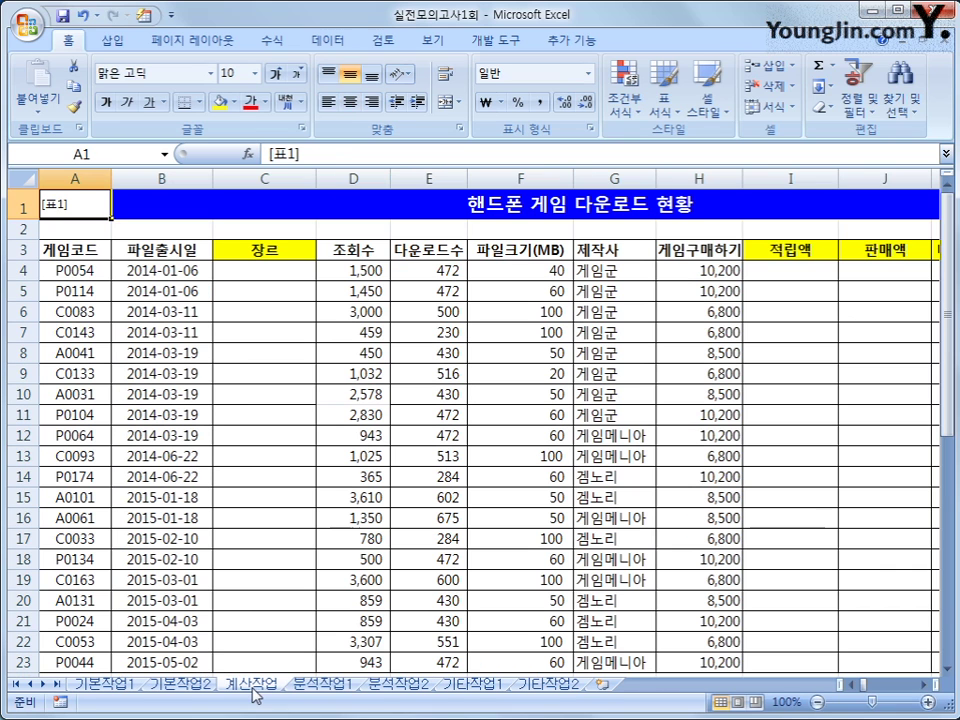
pyautogui.click(245, 274)
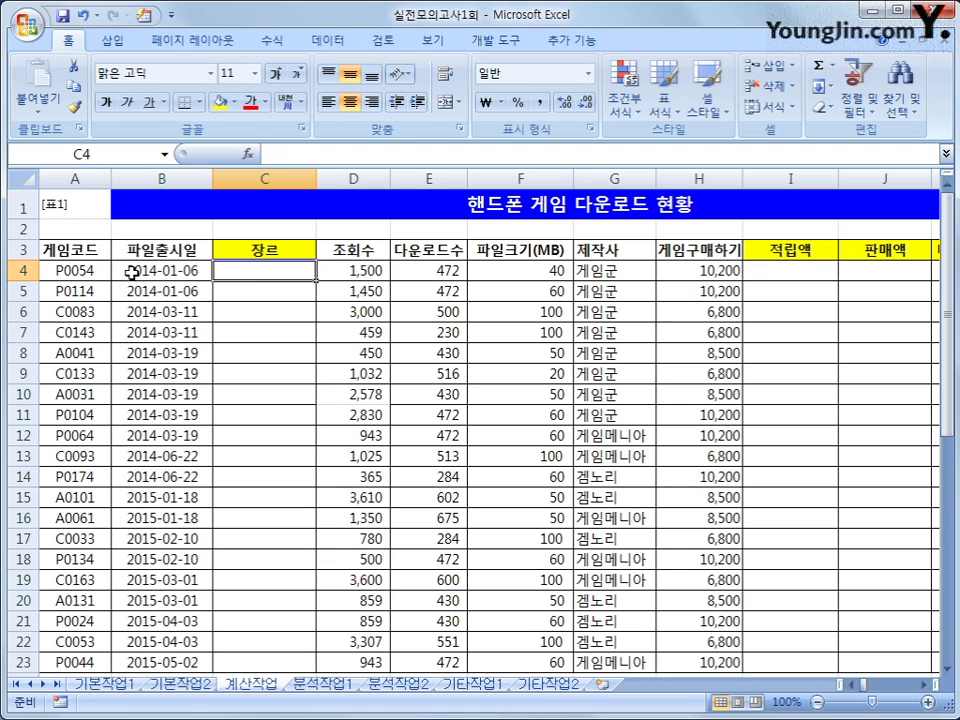
pyautogui.click(64, 272)
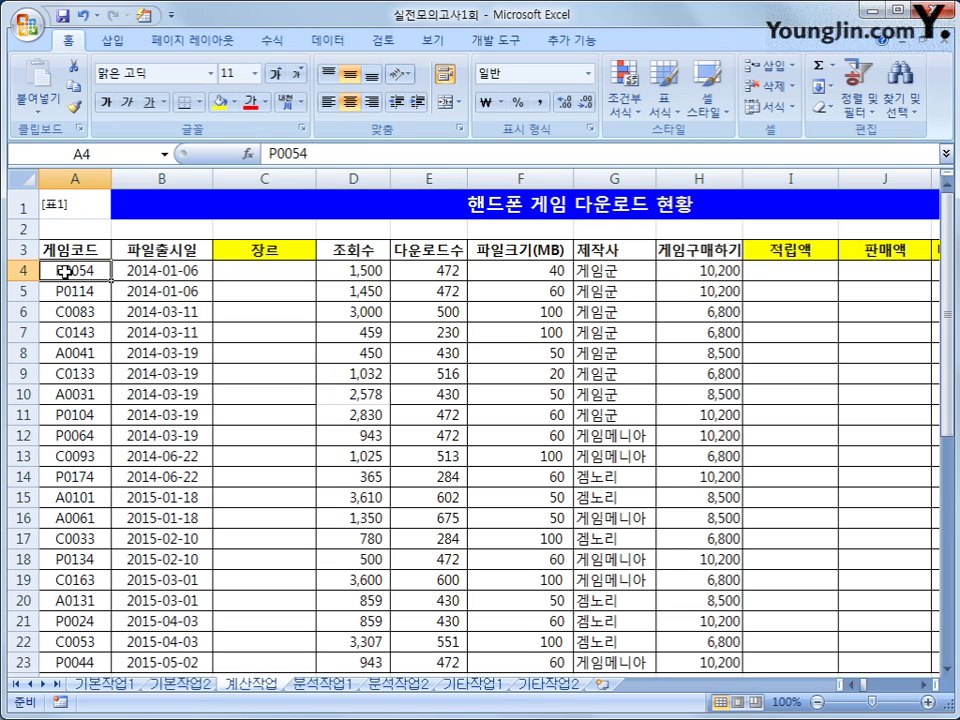
pyautogui.click(272, 277)
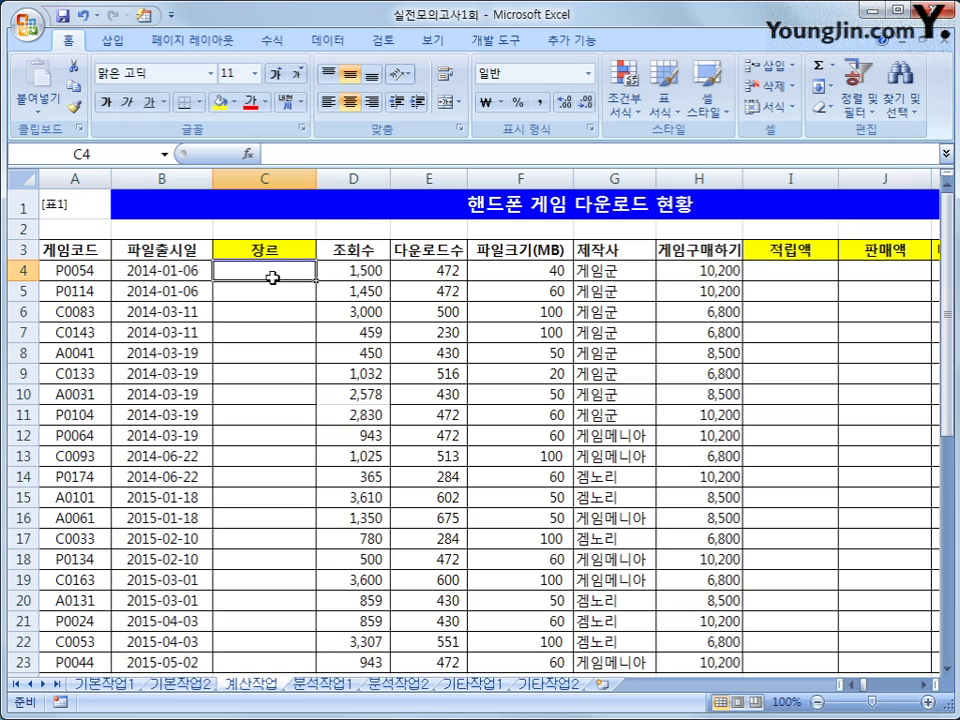
pyautogui.write('=if(')
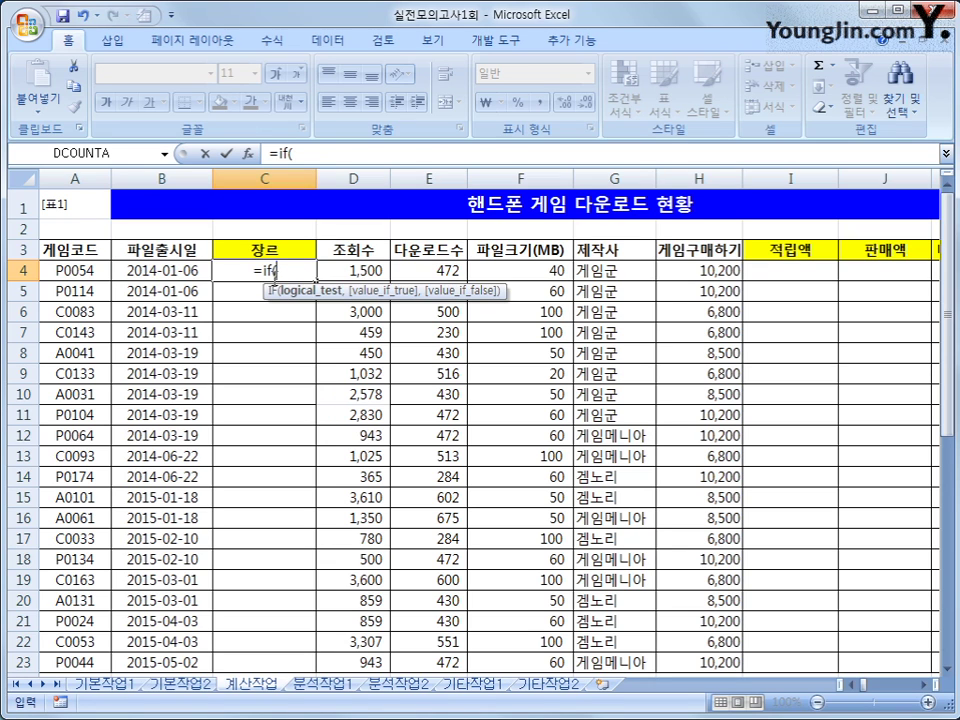
pyautogui.write('and(')
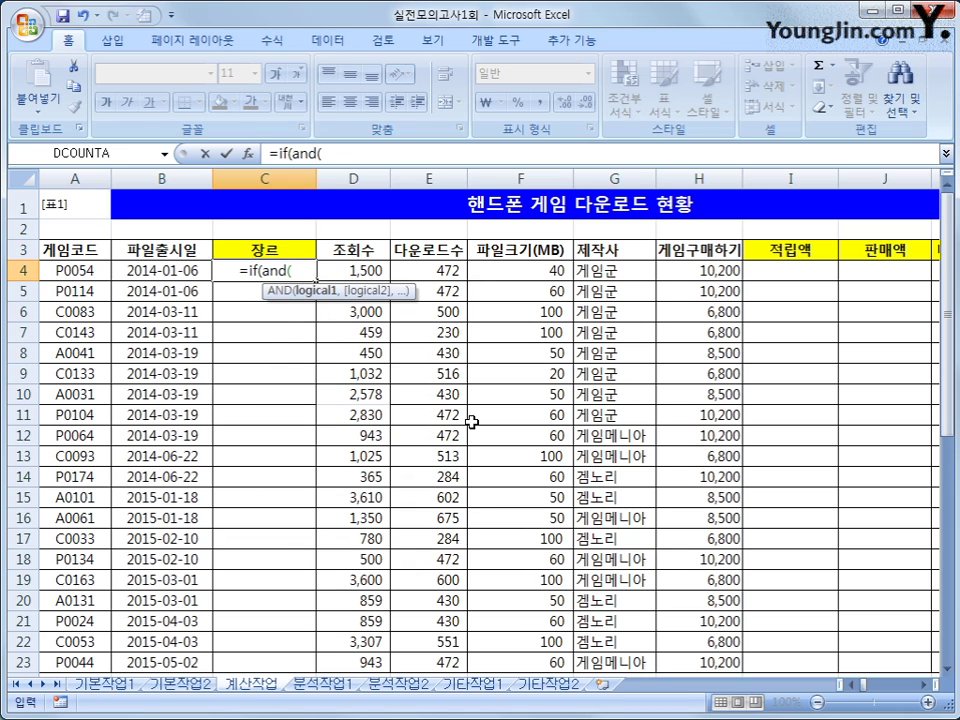
pyautogui.write('left(')
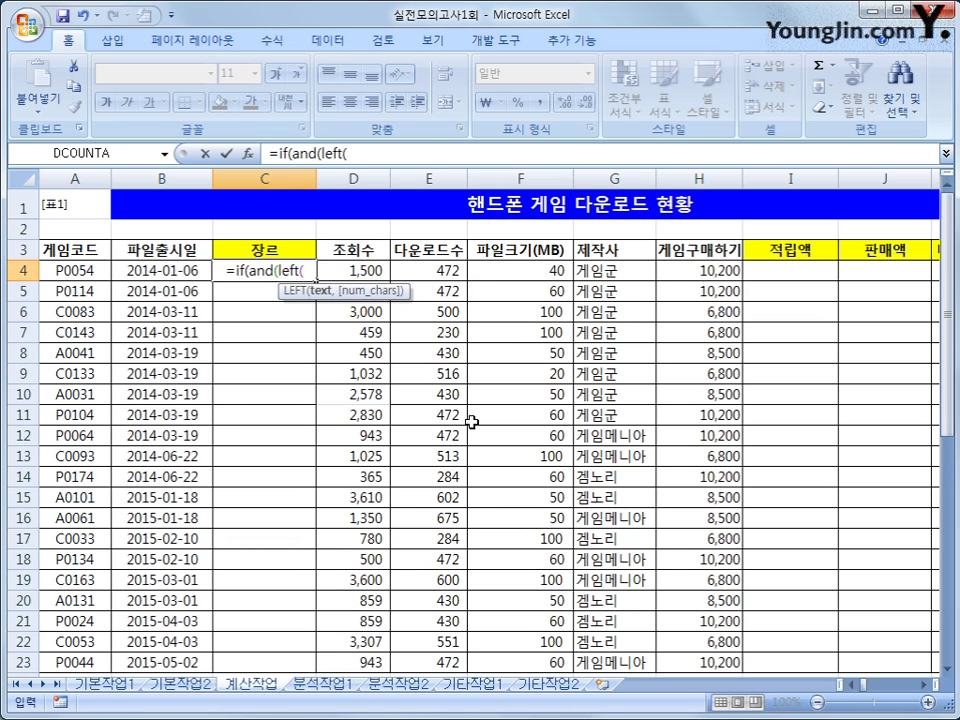
pyautogui.press('Left')
pyautogui.press('Left')
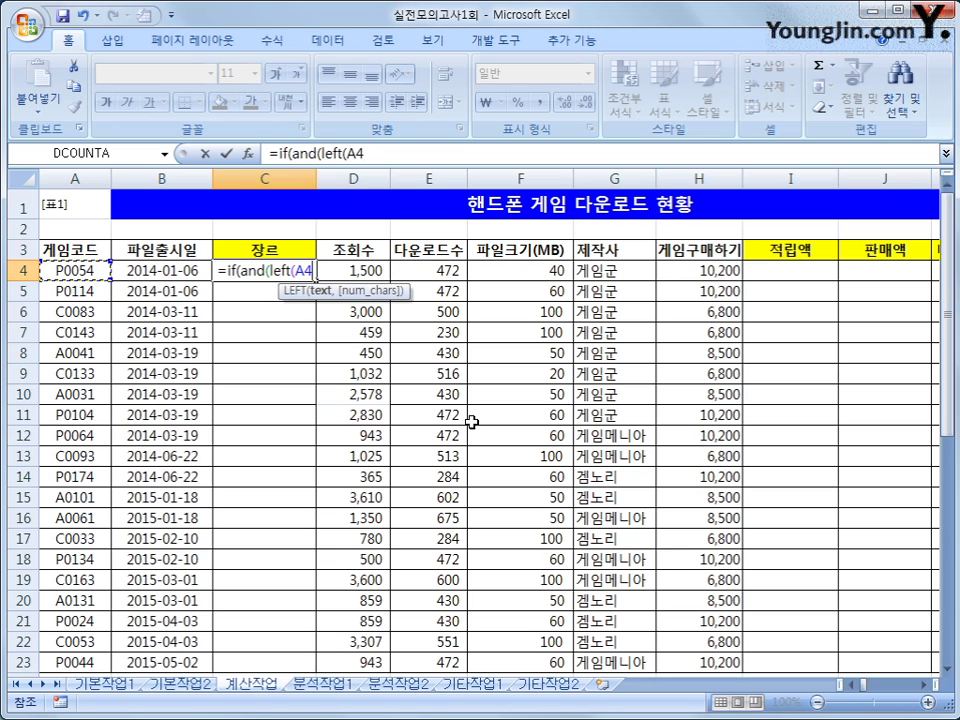
pyautogui.write(',1)=')
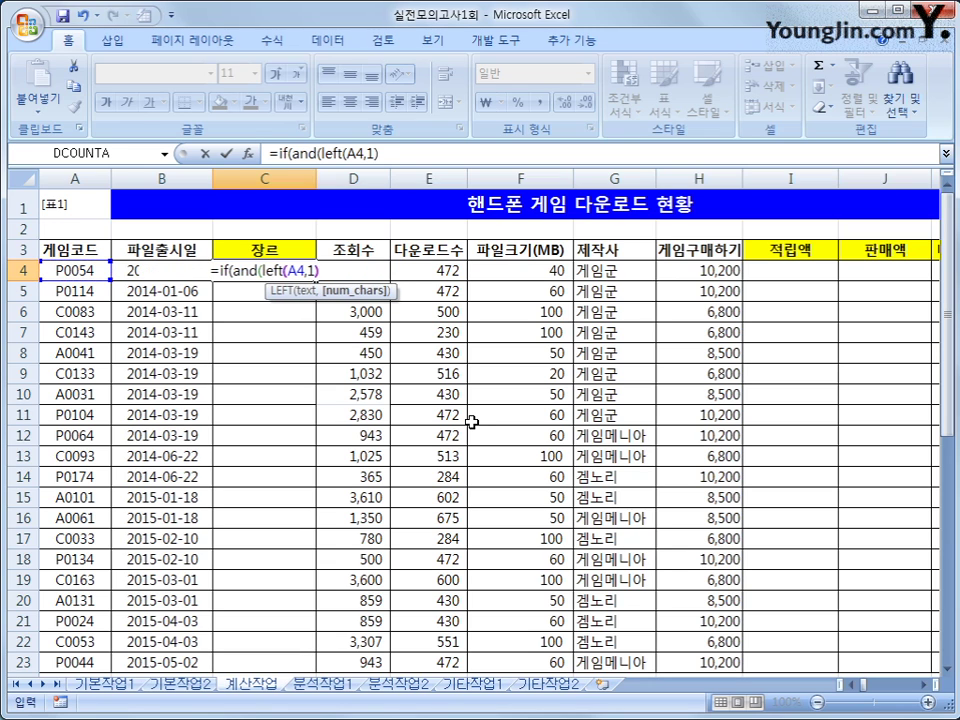
pyautogui.write('"A')
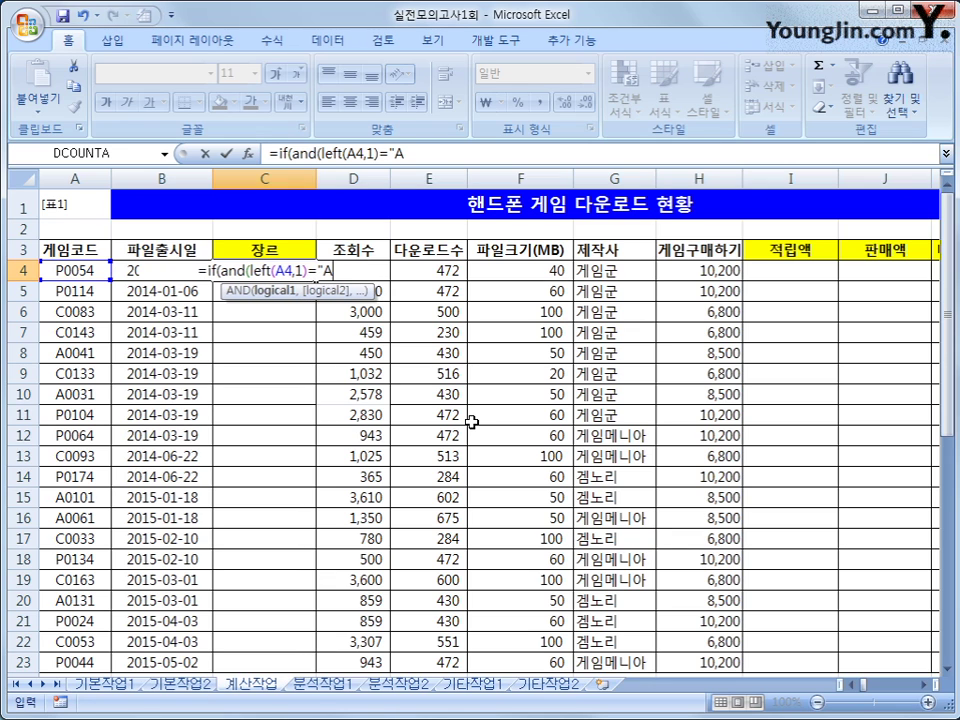
pyautogui.write('",')
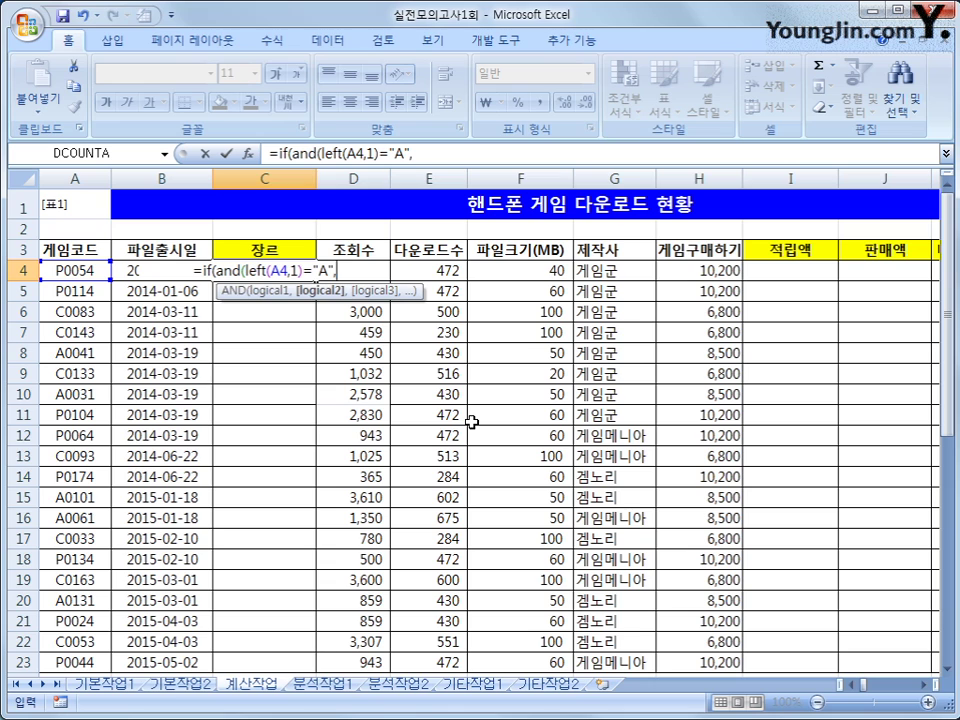
# Add right(A4,1)="1" as the second AND condition and "액션" as the IF's value when true
pyautogui.write('right(')
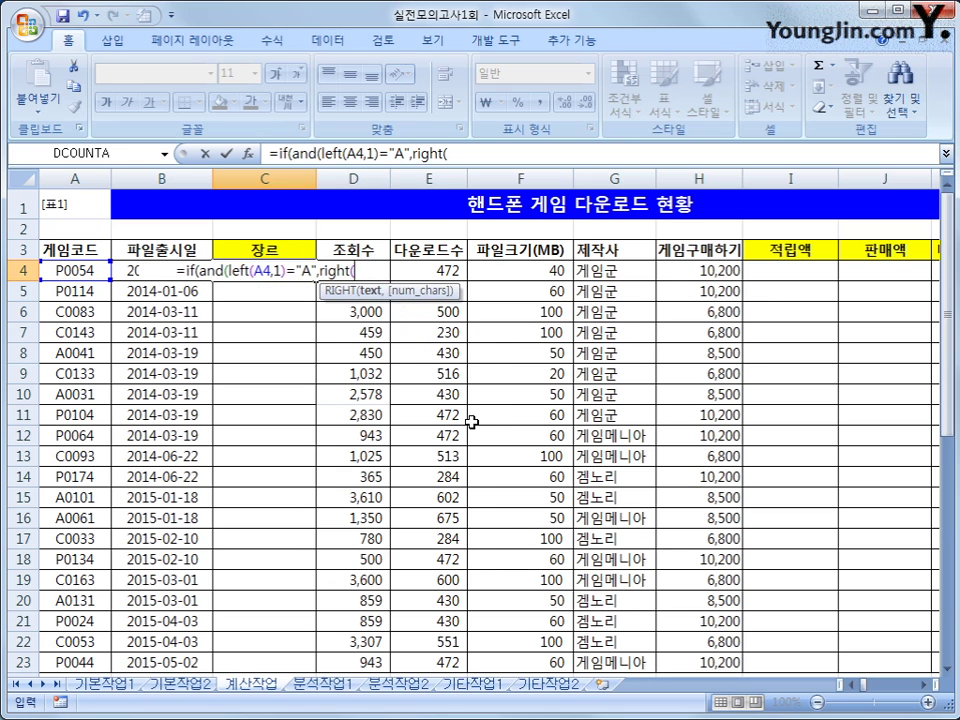
pyautogui.press('Left')
pyautogui.press('Left')
pyautogui.write(',1)')
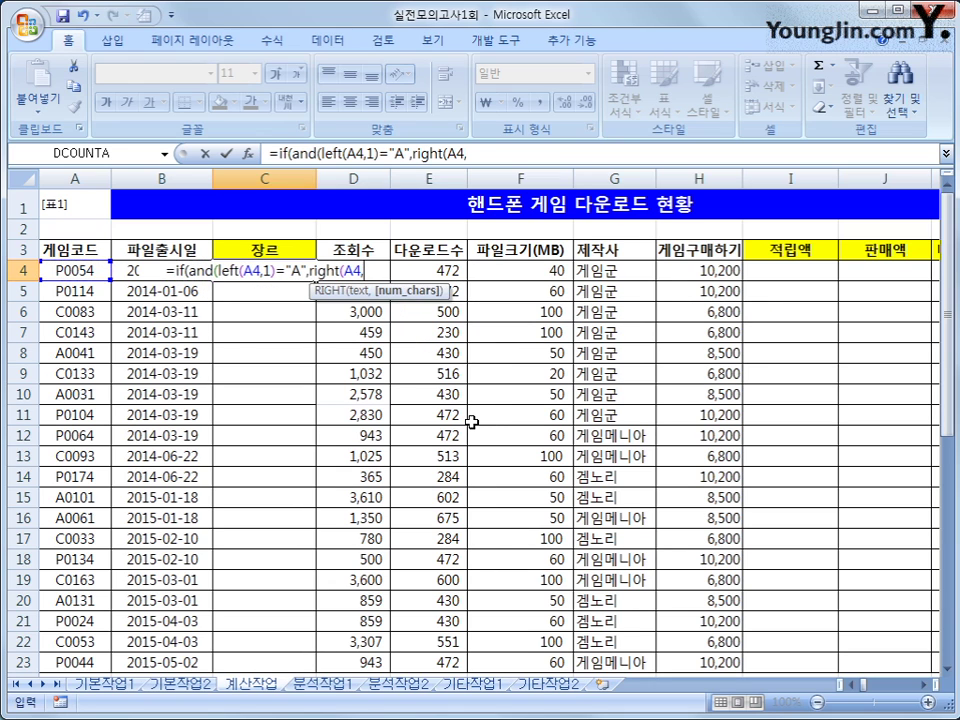
pyautogui.write('=')
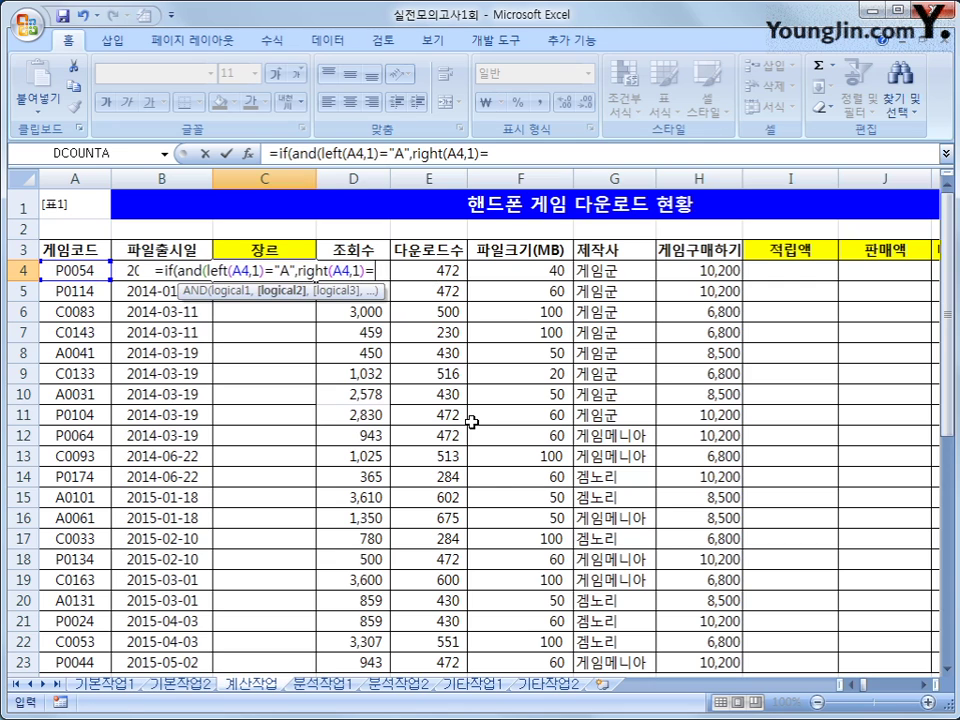
pyautogui.write('"1"')
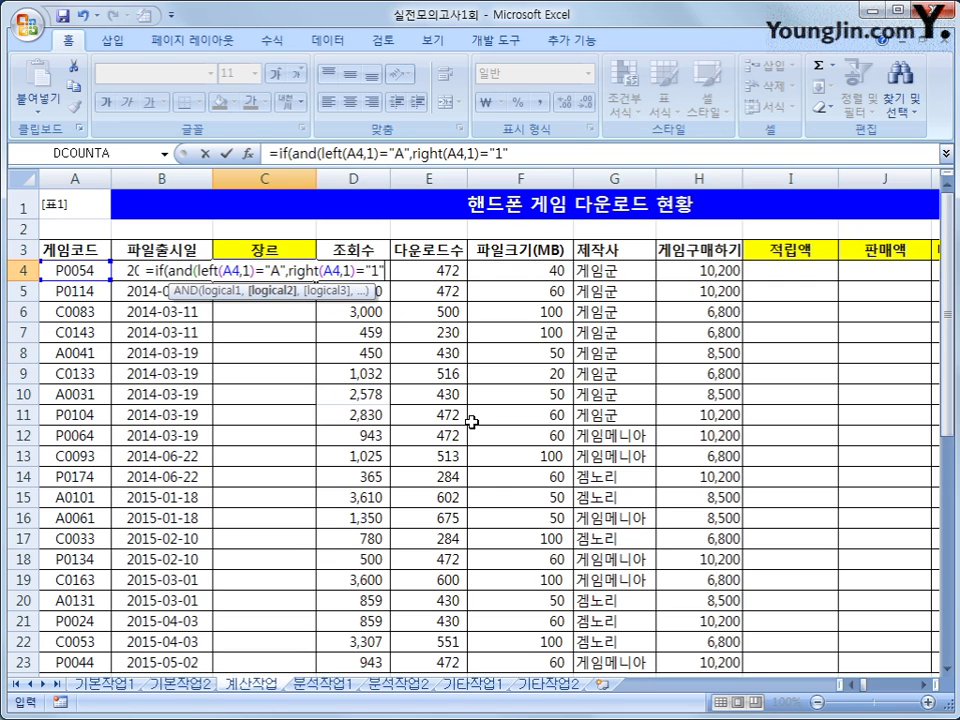
pyautogui.write(')')
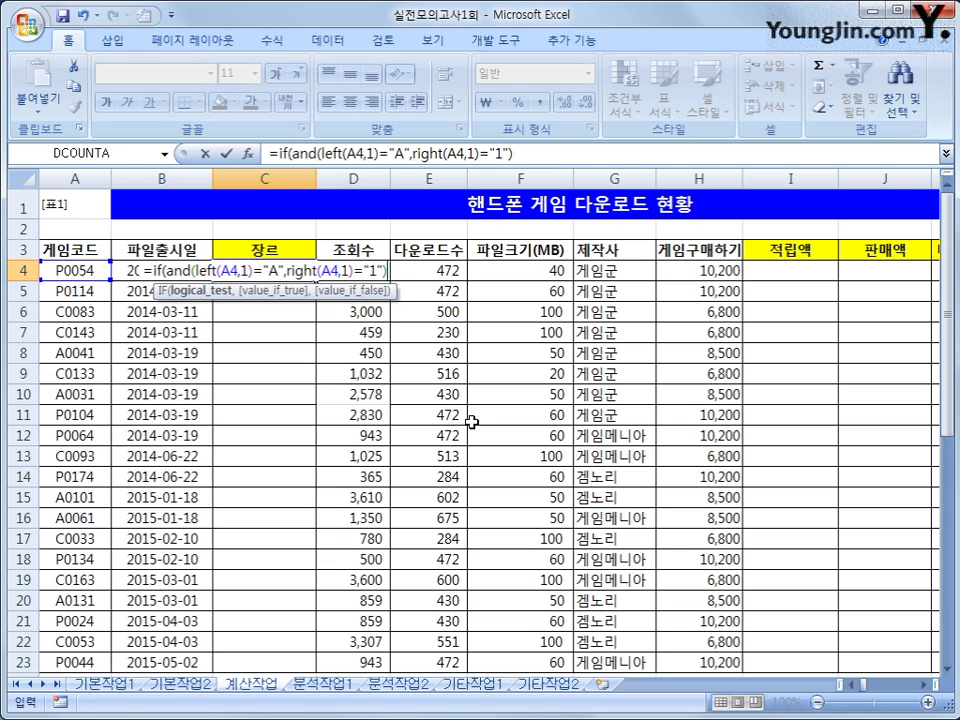
pyautogui.write(',')
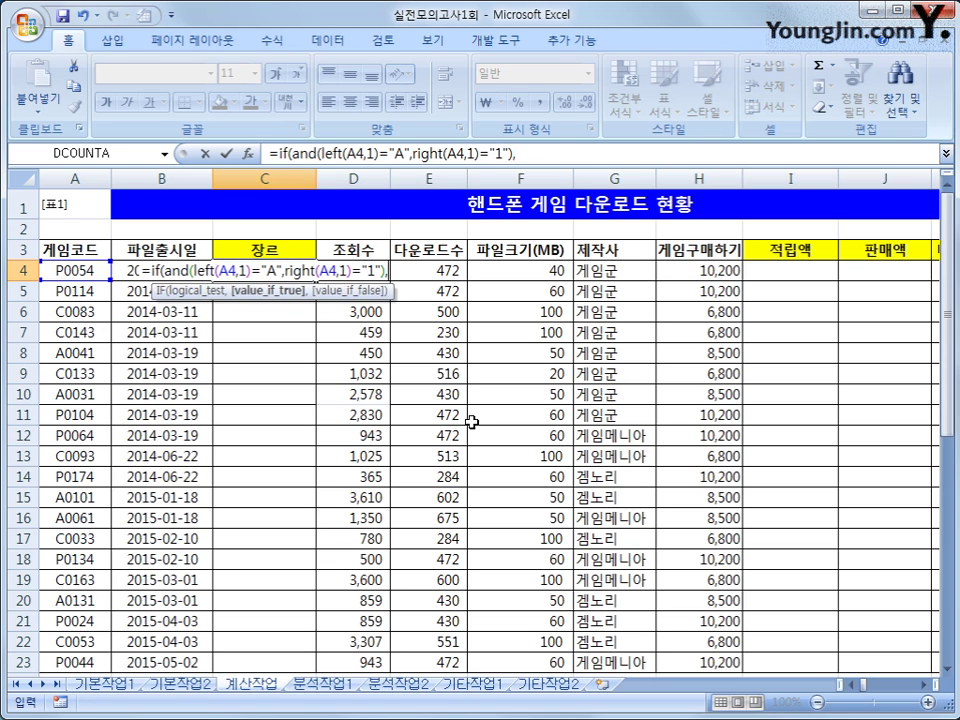
pyautogui.write('"액션",')
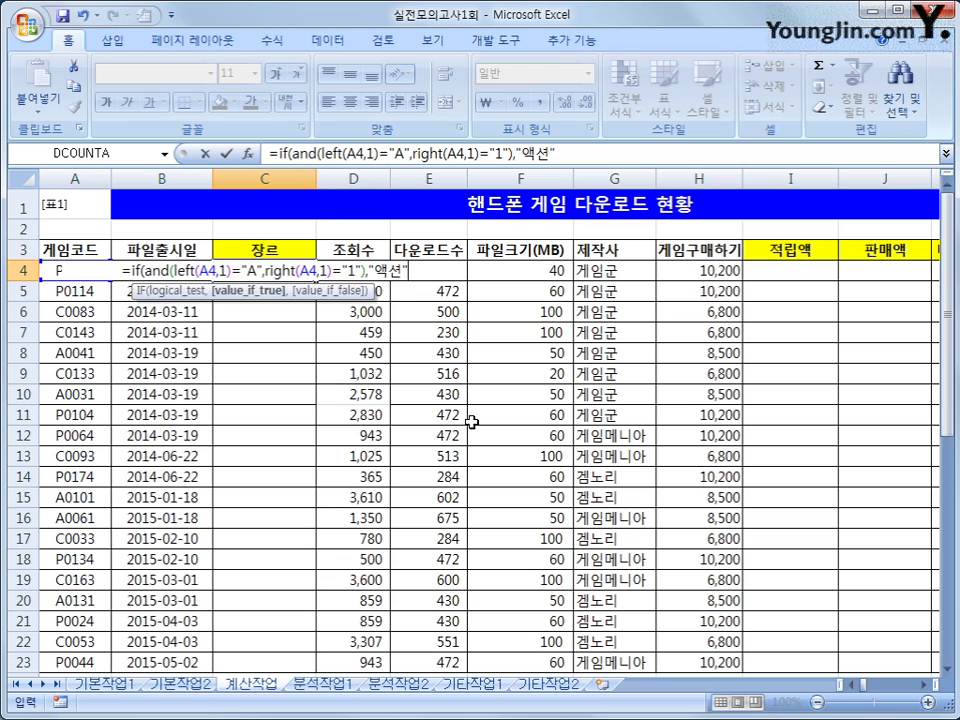
pyautogui.write(' ㅂ')
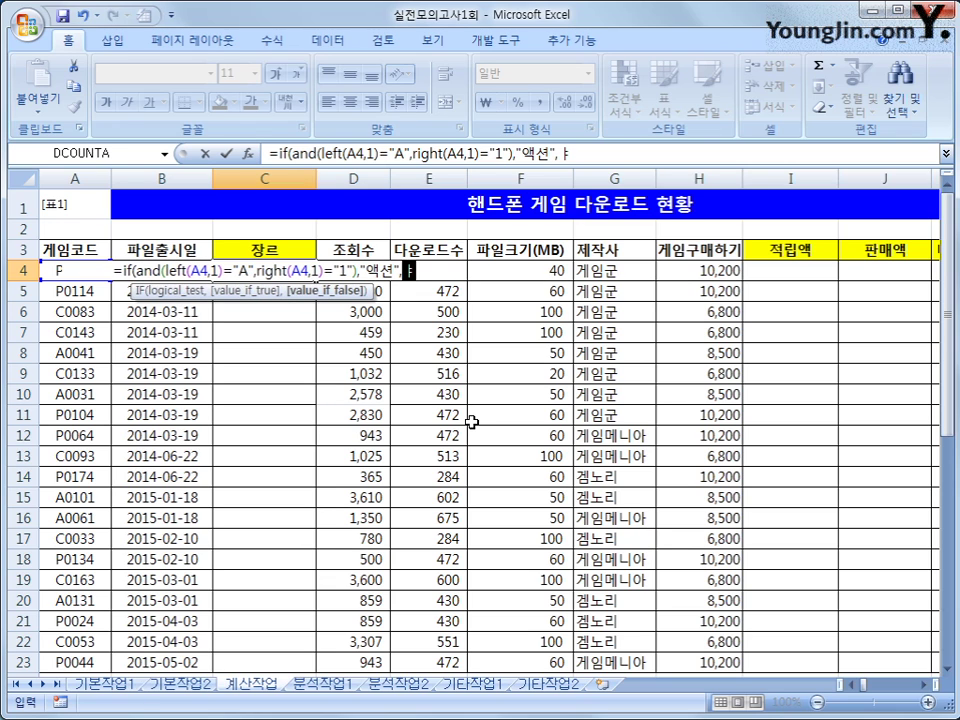
pyautogui.press('BackSpace')
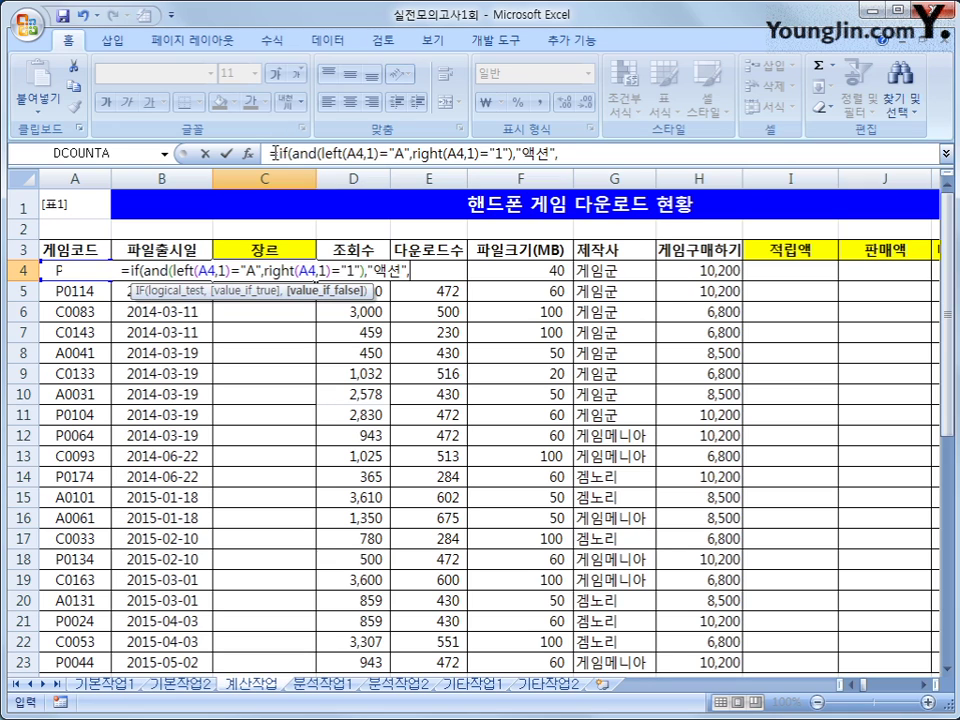
# Duplicate the IF expression as the formula's false argument and change the copy's compared values to "P" and "4"
pyautogui.moveTo(272, 153); pyautogui.dragTo(561, 155)
pyautogui.hotkey('ctrl', 'c')
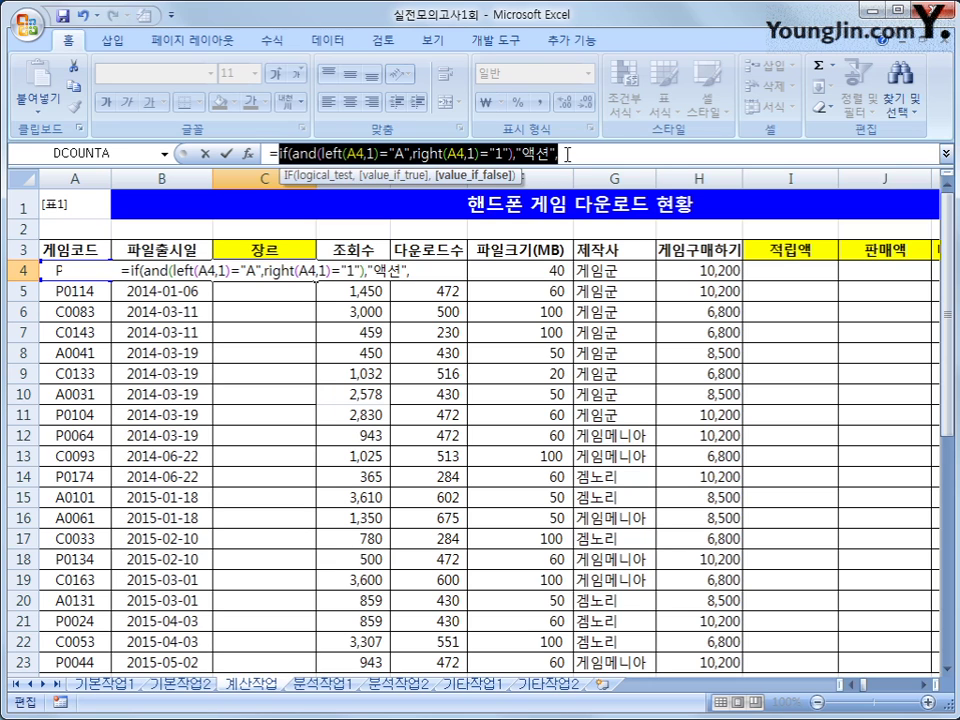
pyautogui.click(572, 155)
pyautogui.hotkey('ctrl', 'v')
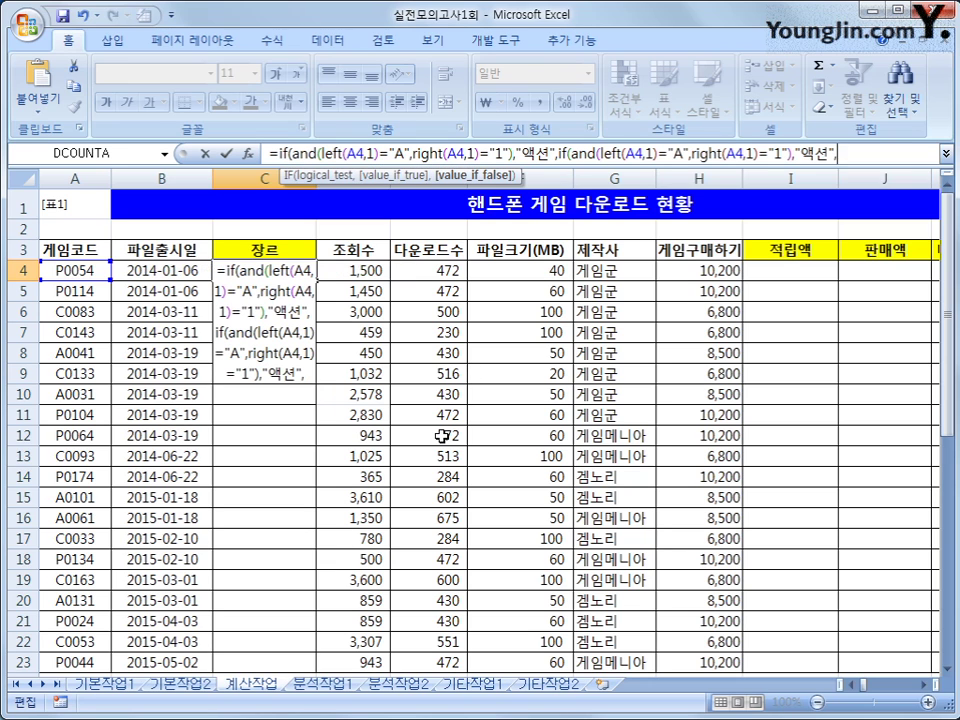
pyautogui.doubleClick(678, 153)
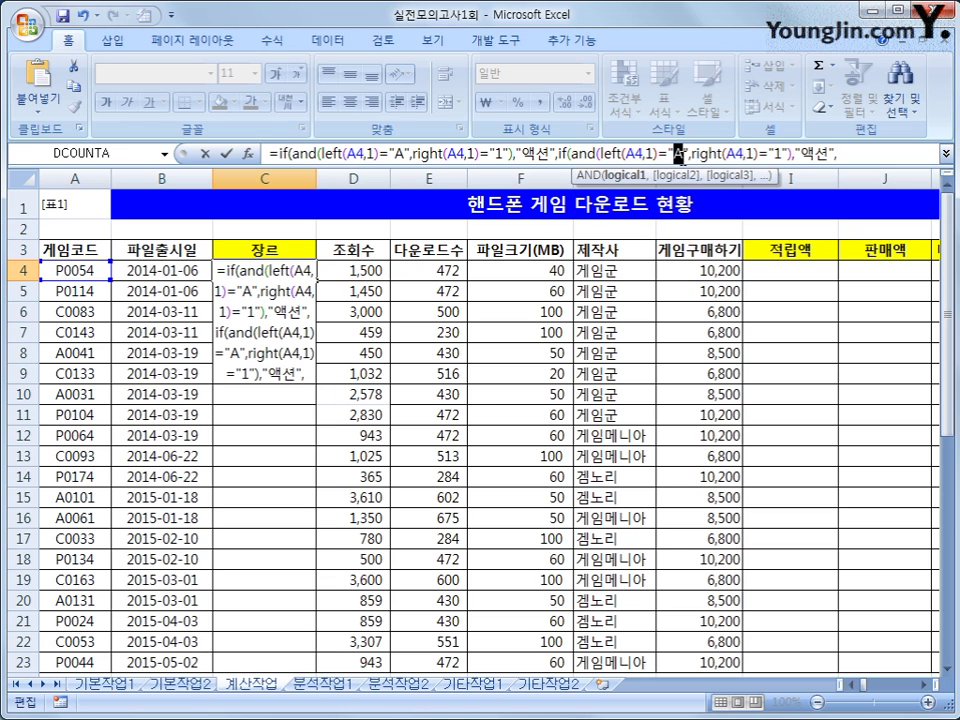
pyautogui.write('P')
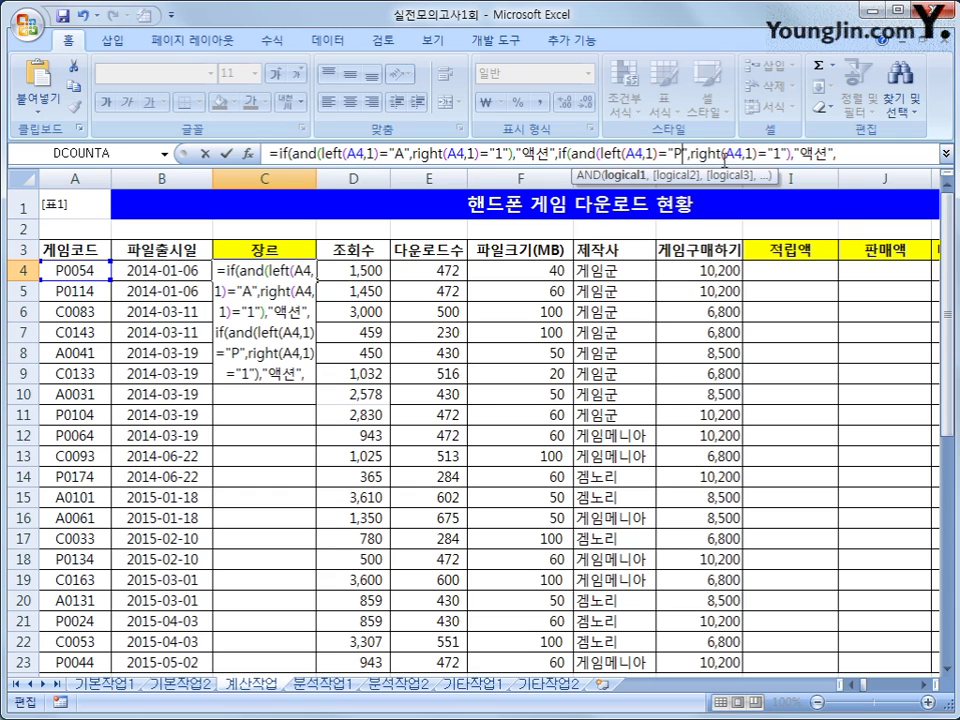
pyautogui.doubleClick(776, 153)
pyautogui.doubleClick(776, 153)
pyautogui.write('4')
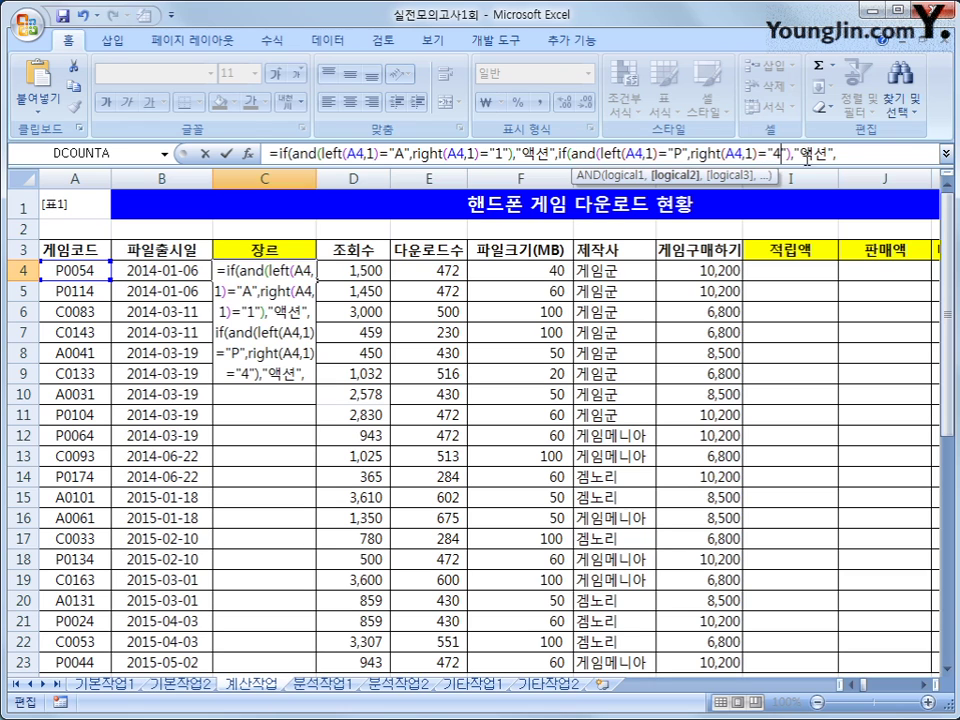
# Replace the nested IF's true result with 퍼즐
pyautogui.press('Right')
pyautogui.press('Right')
pyautogui.press('Right')
pyautogui.press('Right')
pyautogui.hotkey('shift', 'Right')
pyautogui.hotkey('shift', 'Right')
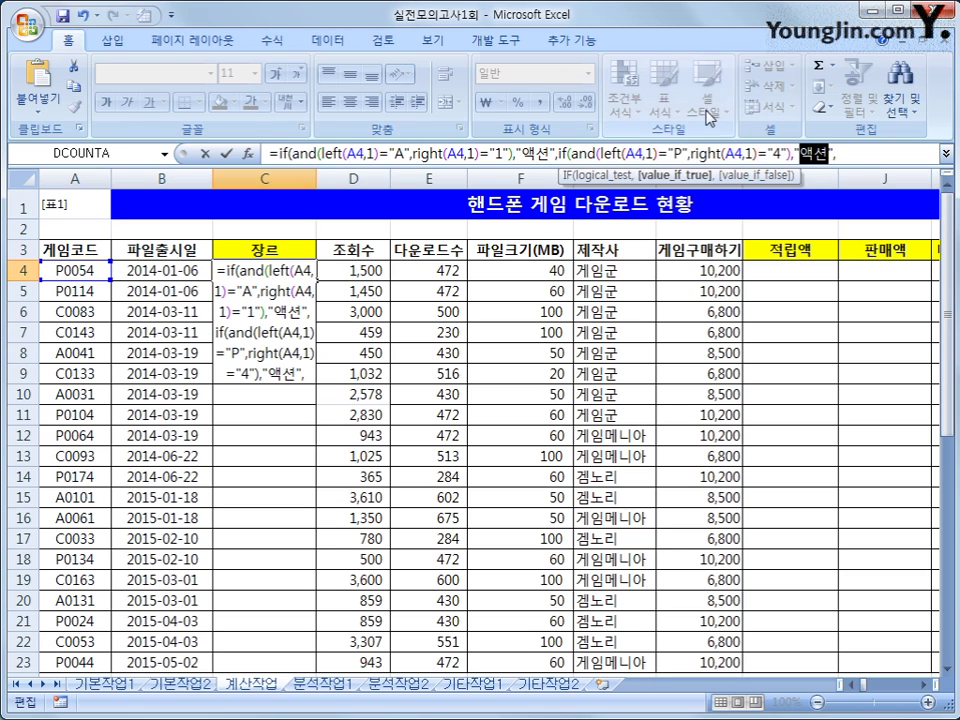
pyautogui.write('vjwm')
pyautogui.press('BackSpace')
pyautogui.press('BackSpace')
pyautogui.press('BackSpace')
pyautogui.press('BackSpace')
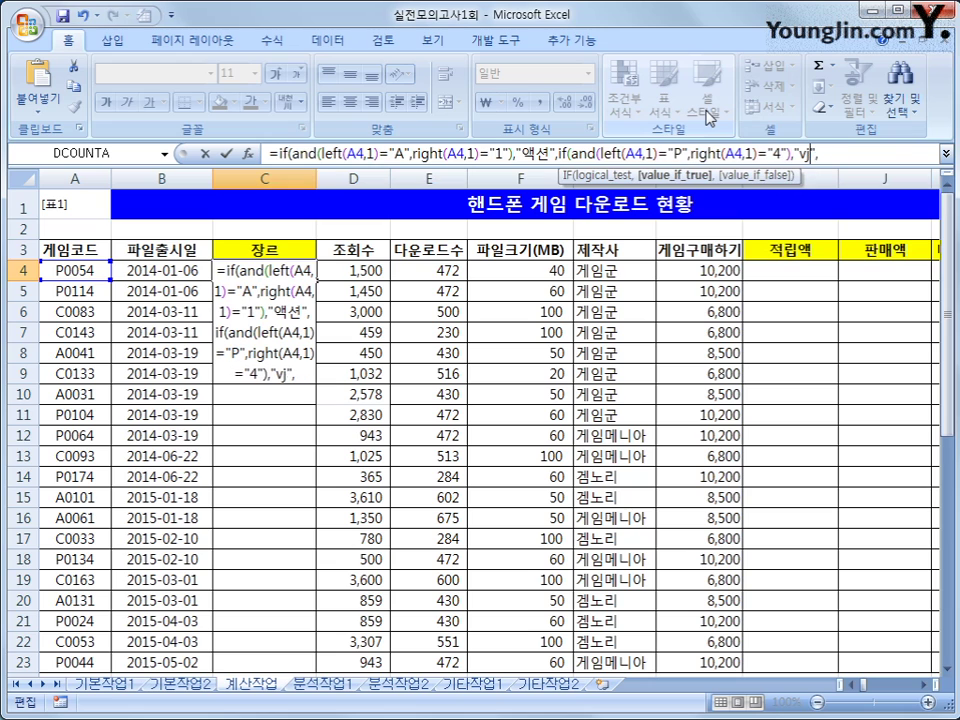
pyautogui.write('퍼즈ㄹ')
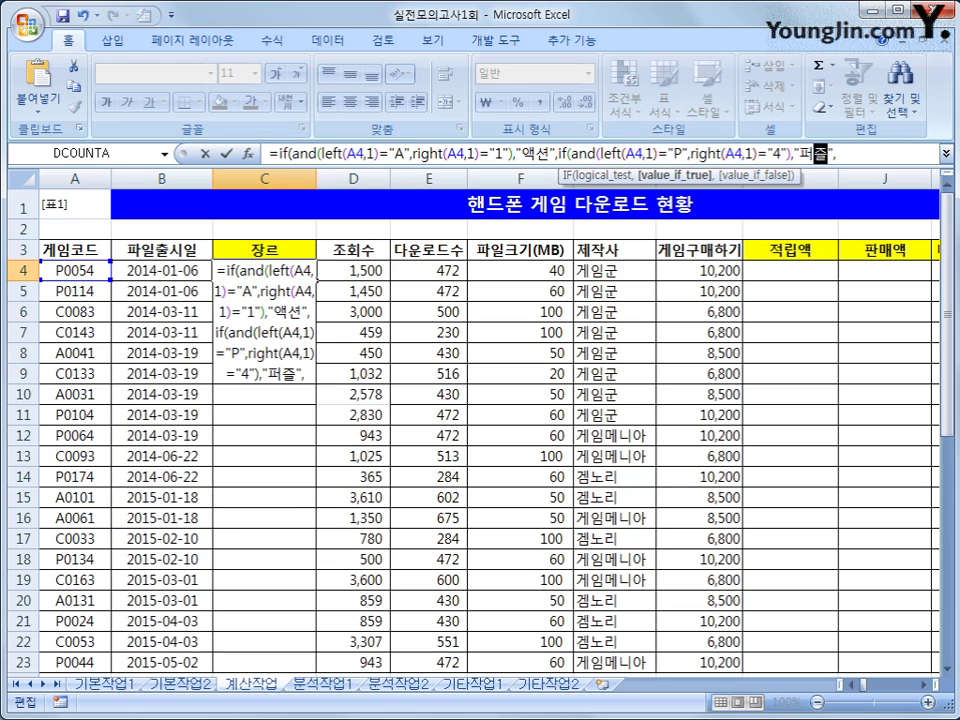
# Add "아케이드" as the nested IF's false result, close both IF functions and enter the formula in C4
pyautogui.write(',')
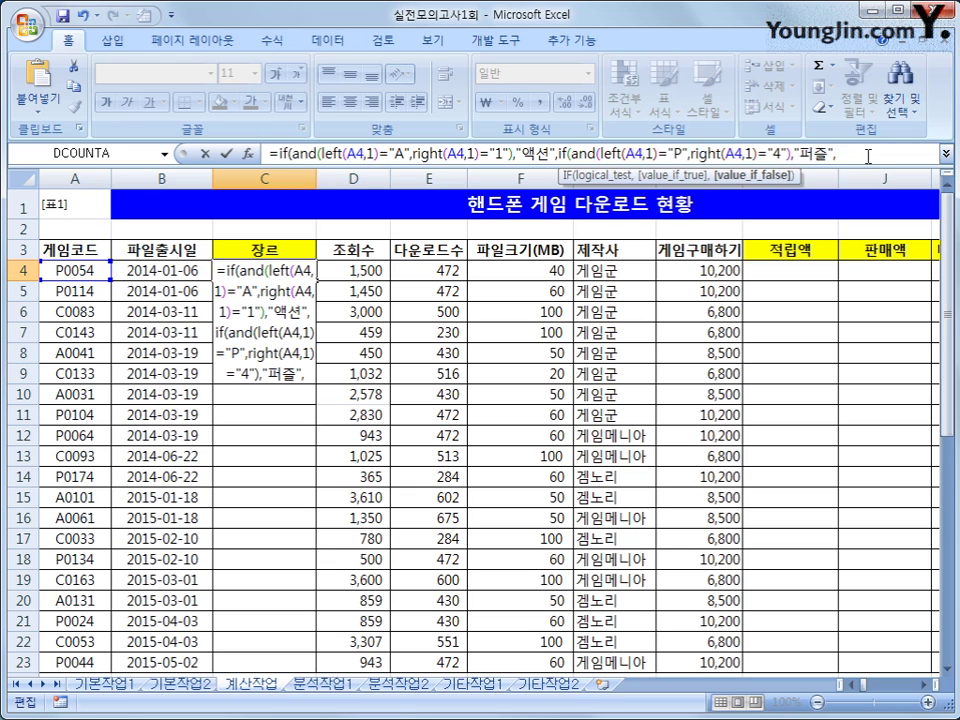
pyautogui.write('"아케이')
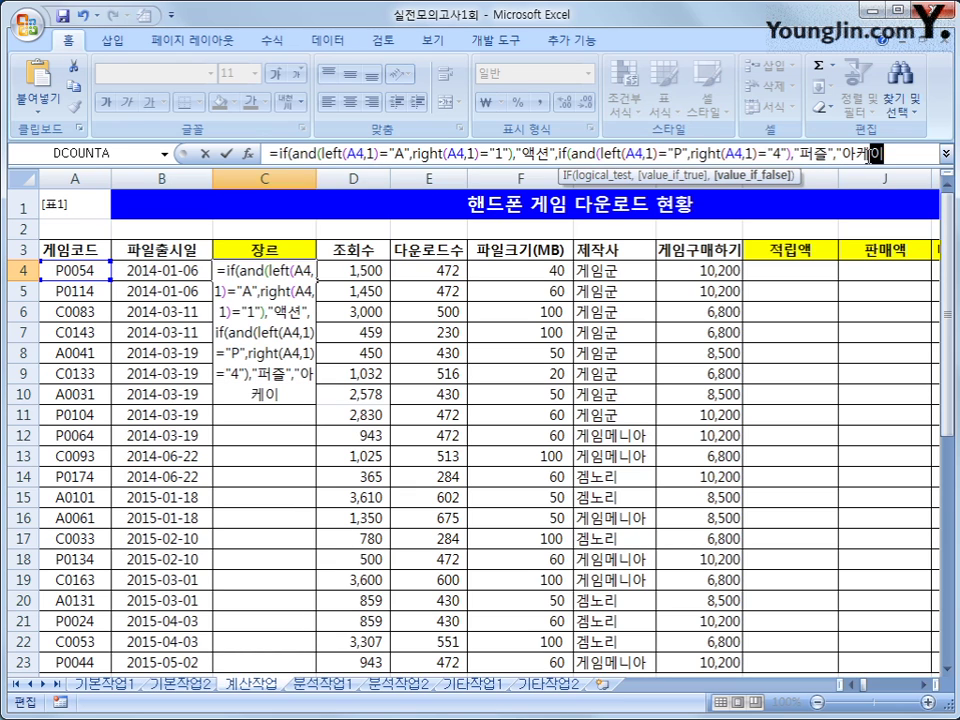
pyautogui.write('드"')
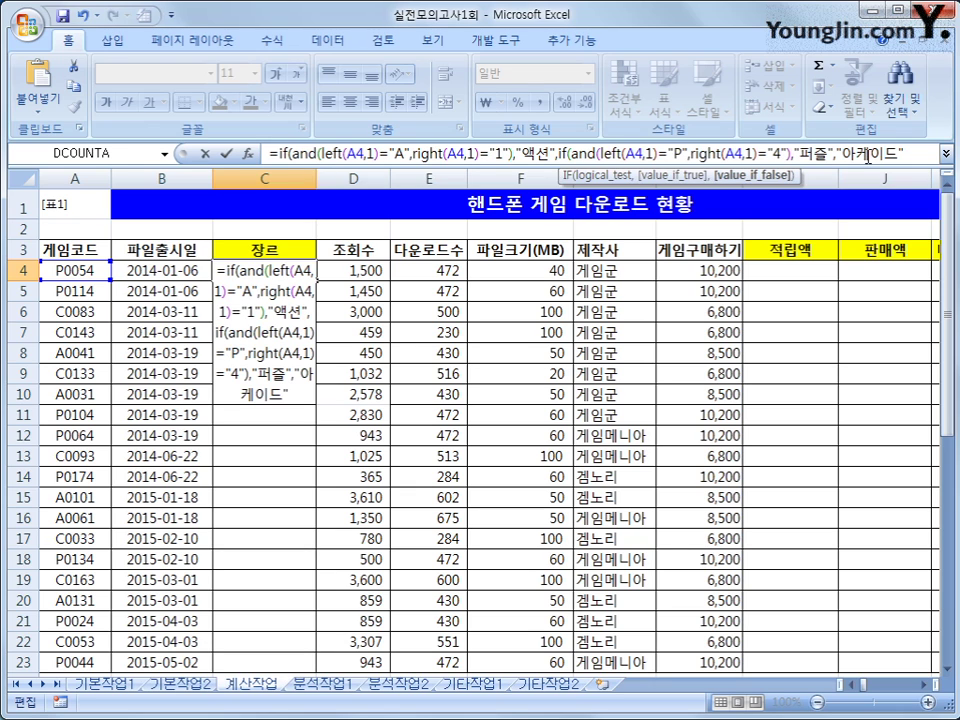
pyautogui.write('))')
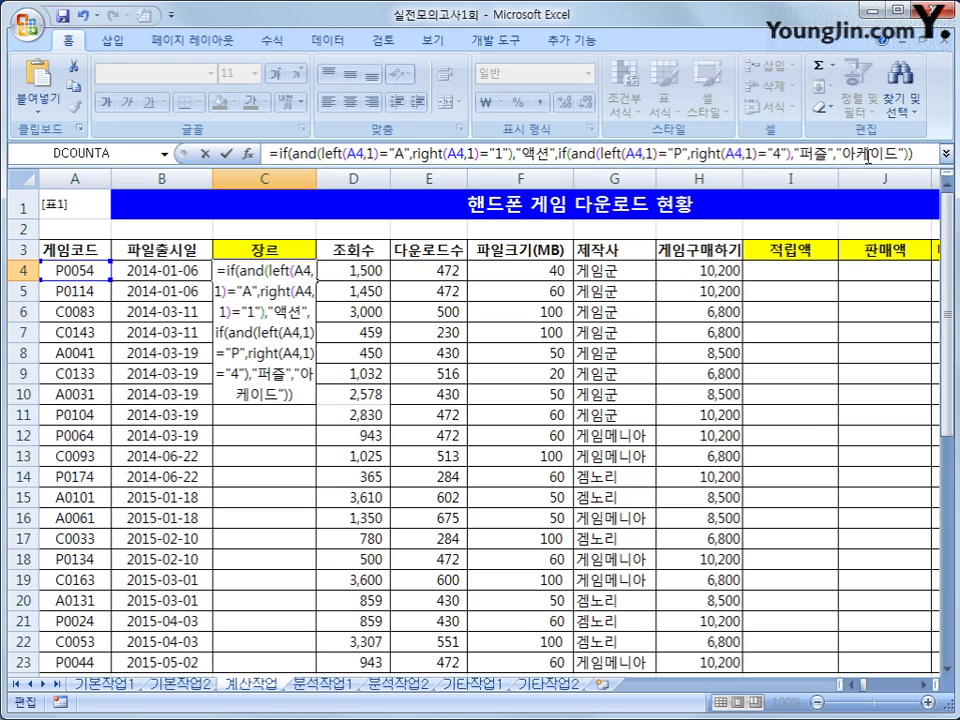
pyautogui.press('Return')
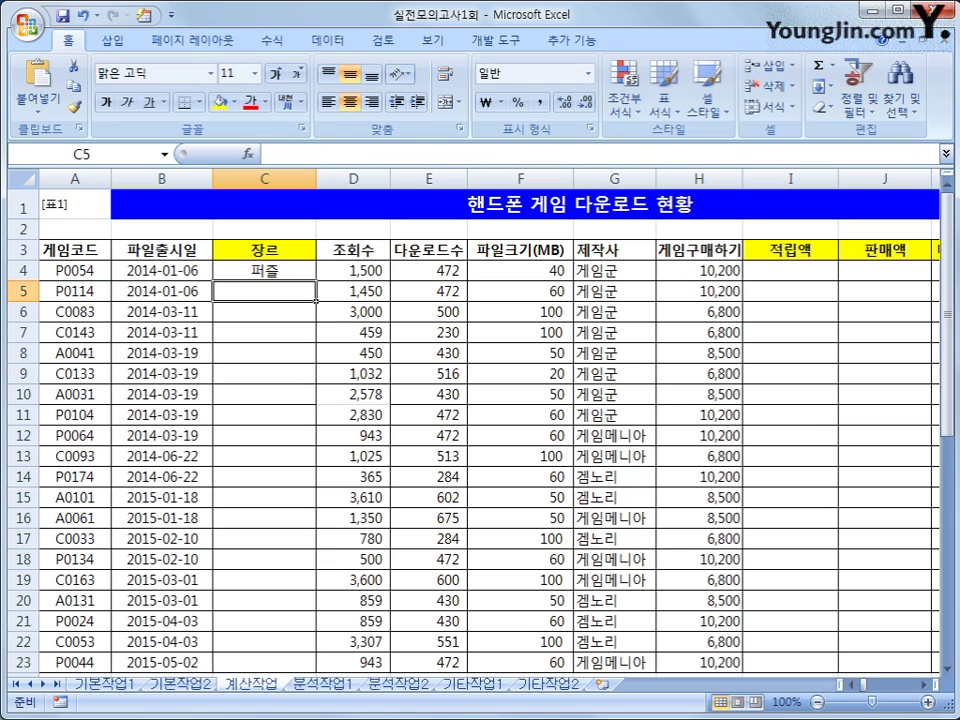
# Fill the 장르 formula from C4 down to C23, check the results and select the first 적립액 cell, I4
pyautogui.click(300, 276)
pyautogui.doubleClick(316, 281)
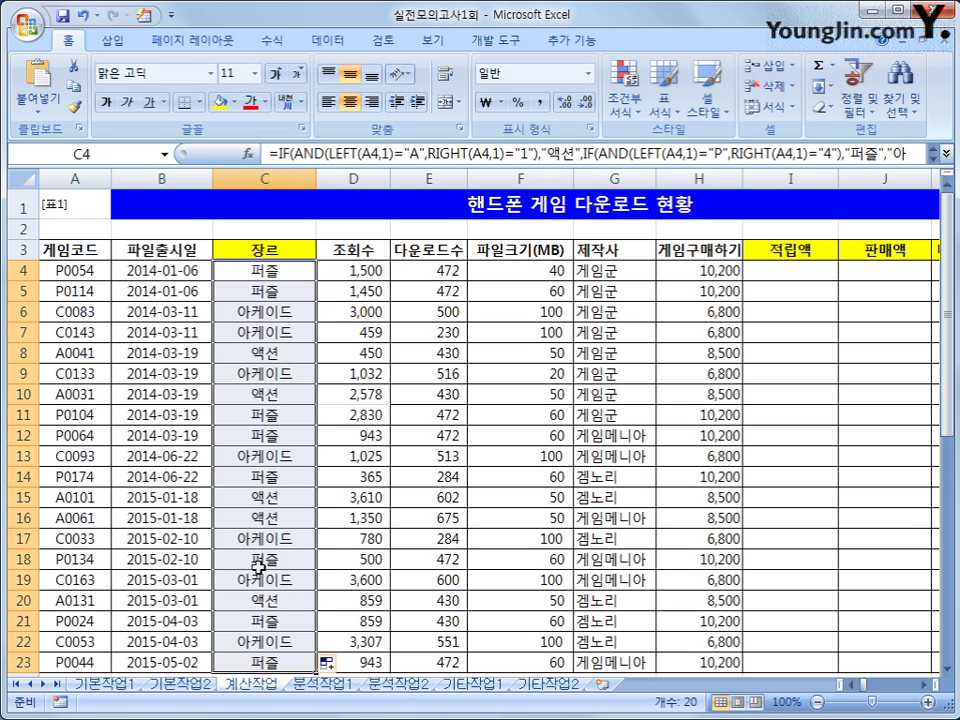
pyautogui.scroll(-1, 257, 628)
pyautogui.scroll(1, 260, 568)
pyautogui.click(768, 271)
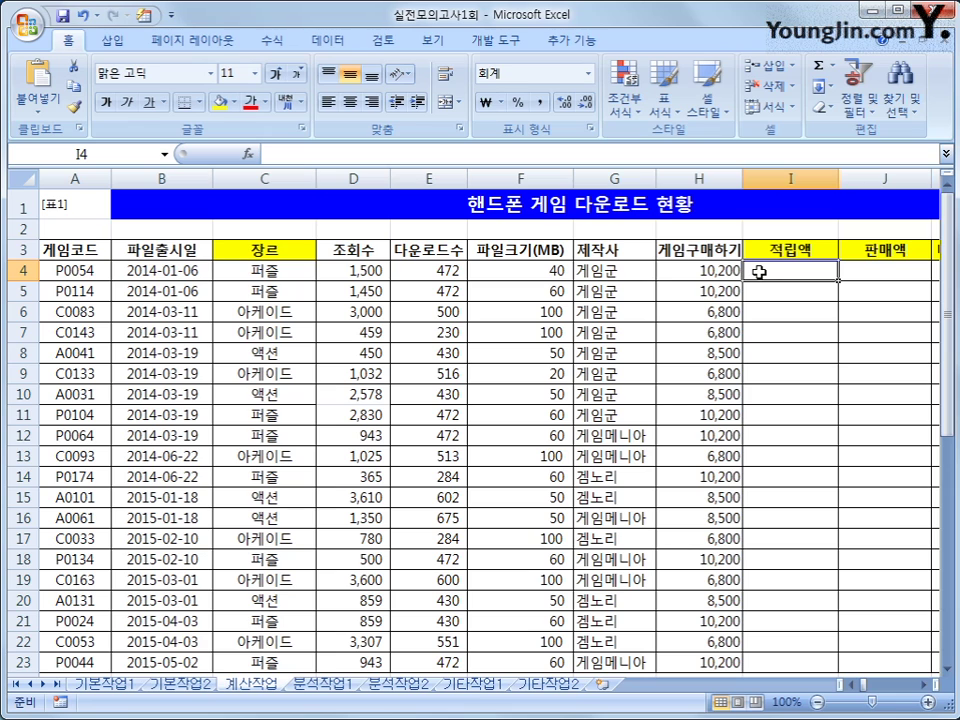
# Compare the first row's 조회수 and 다운로드수 values with their matching 적용비율 percentages in 표3
pyautogui.click(380, 271)
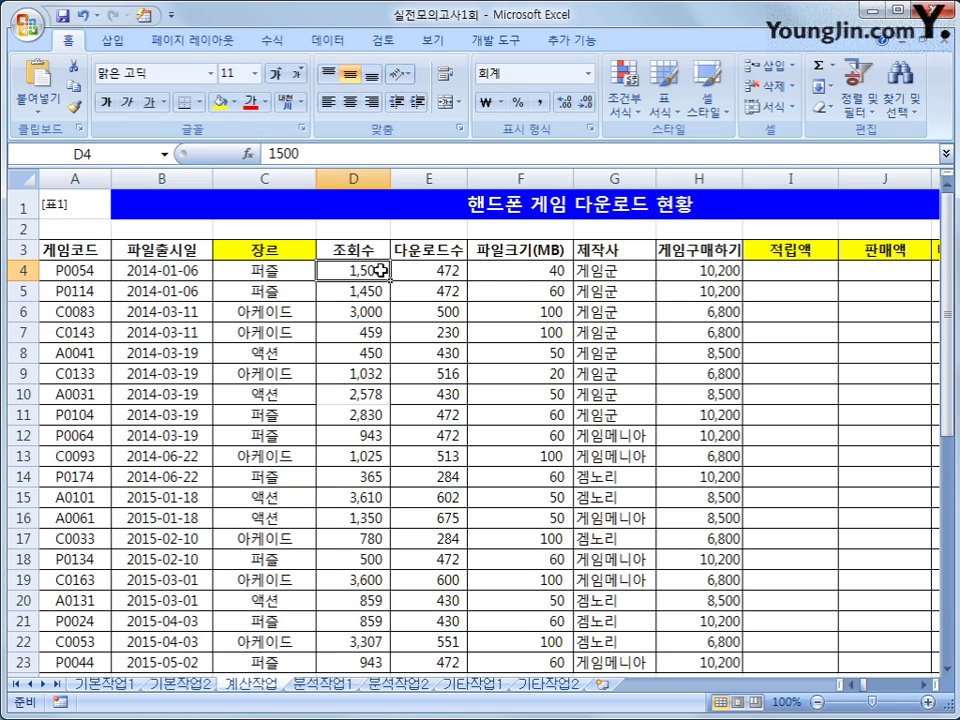
pyautogui.click(416, 270)
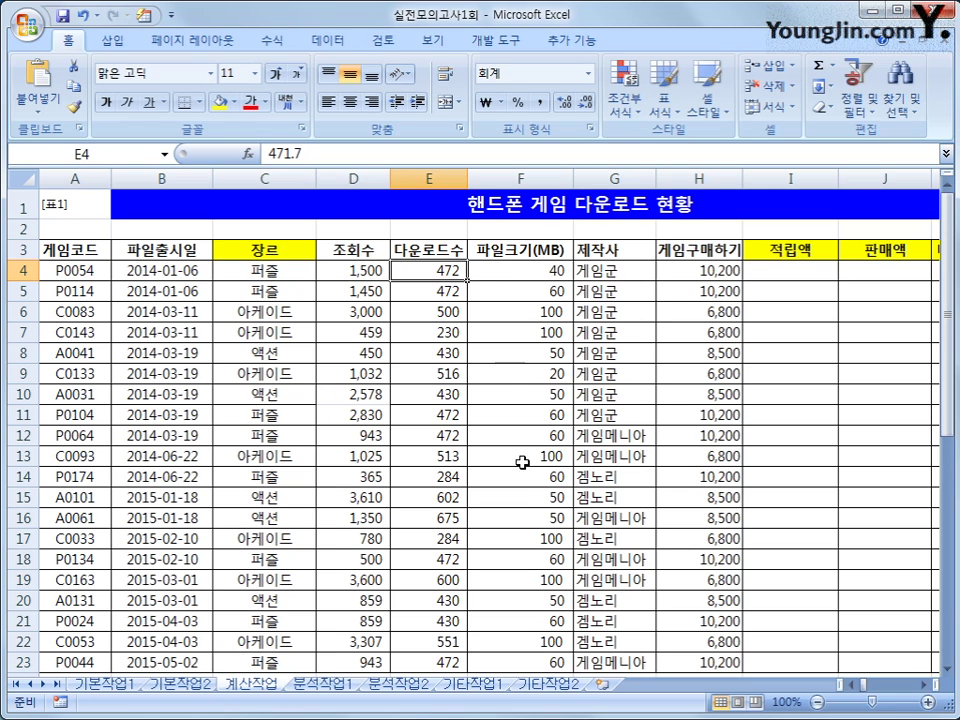
pyautogui.scroll(-2, 522, 493)
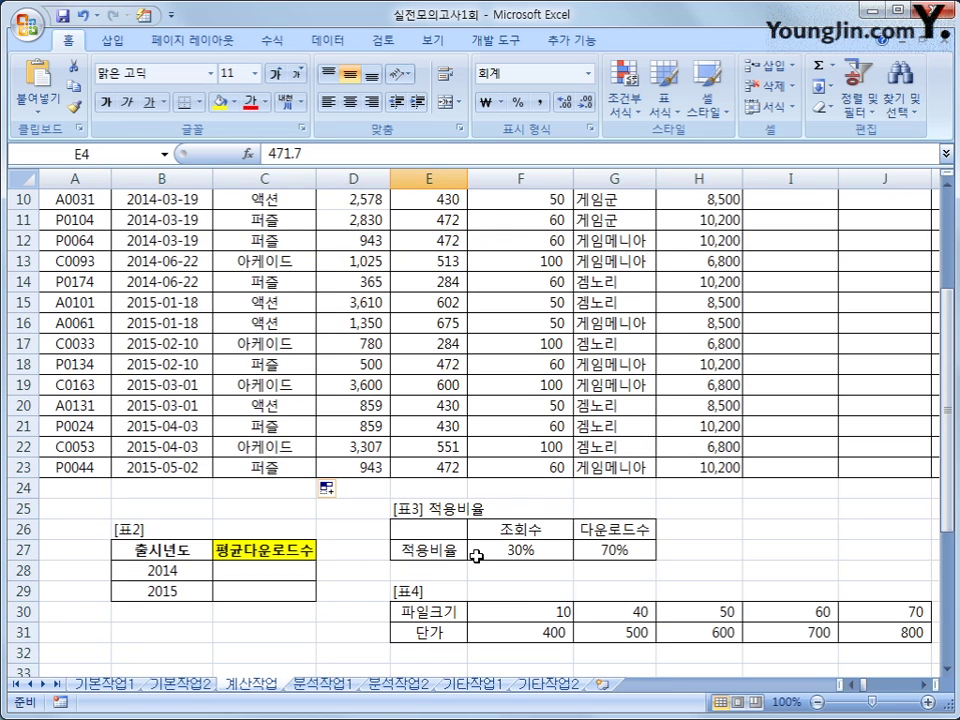
pyautogui.moveTo(435, 530); pyautogui.dragTo(612, 557)
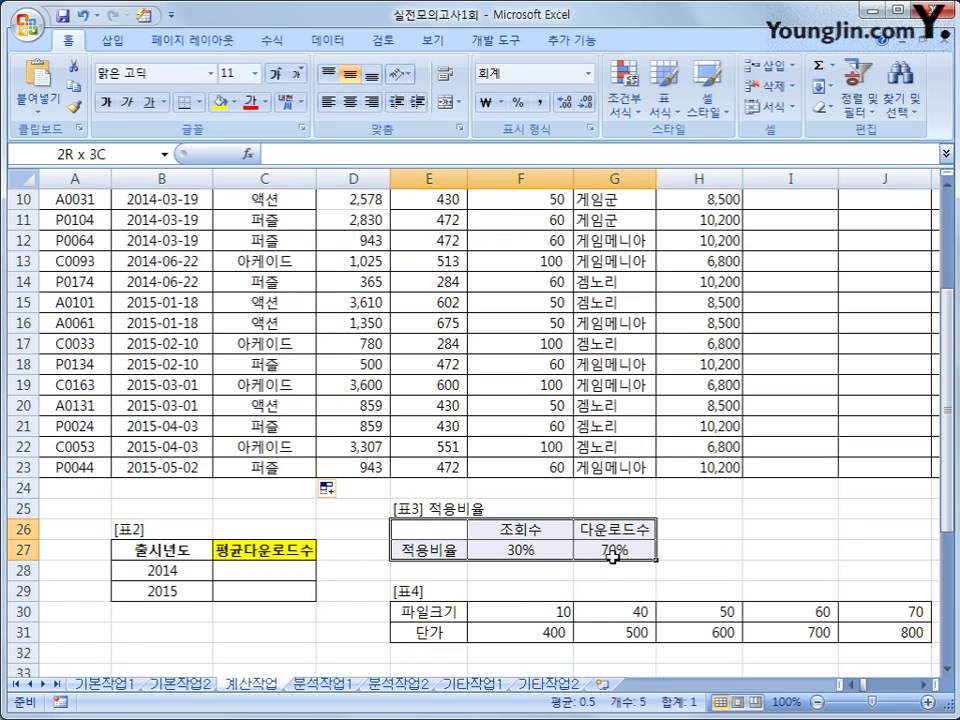
pyautogui.scroll(3, 525, 545)
pyautogui.scroll(-2, 435, 544)
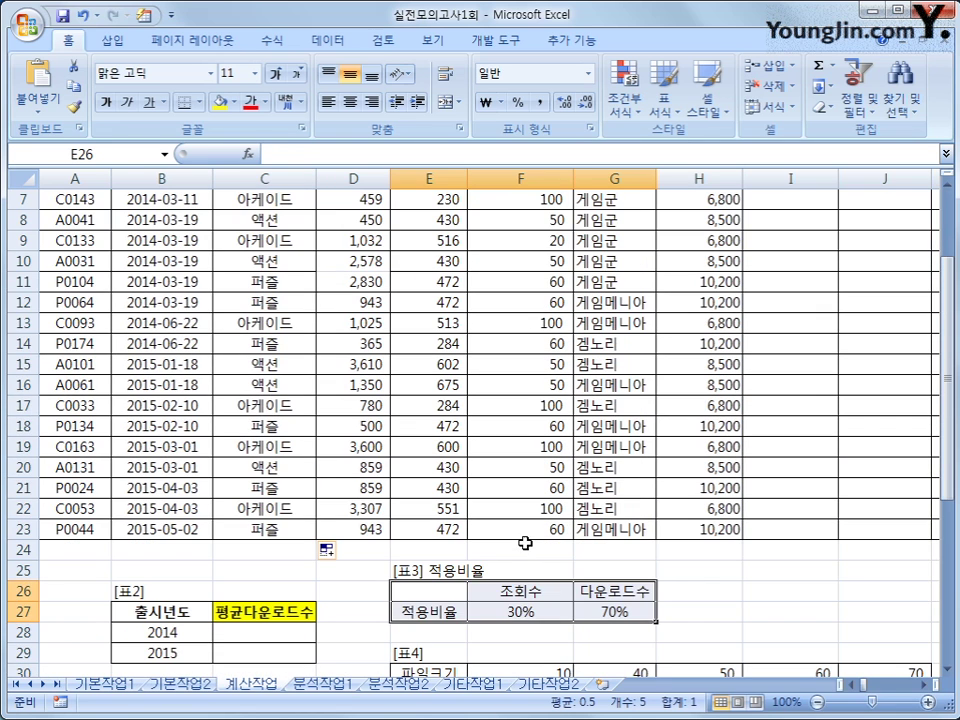
pyautogui.click(525, 615)
pyautogui.scroll(2, 410, 453)
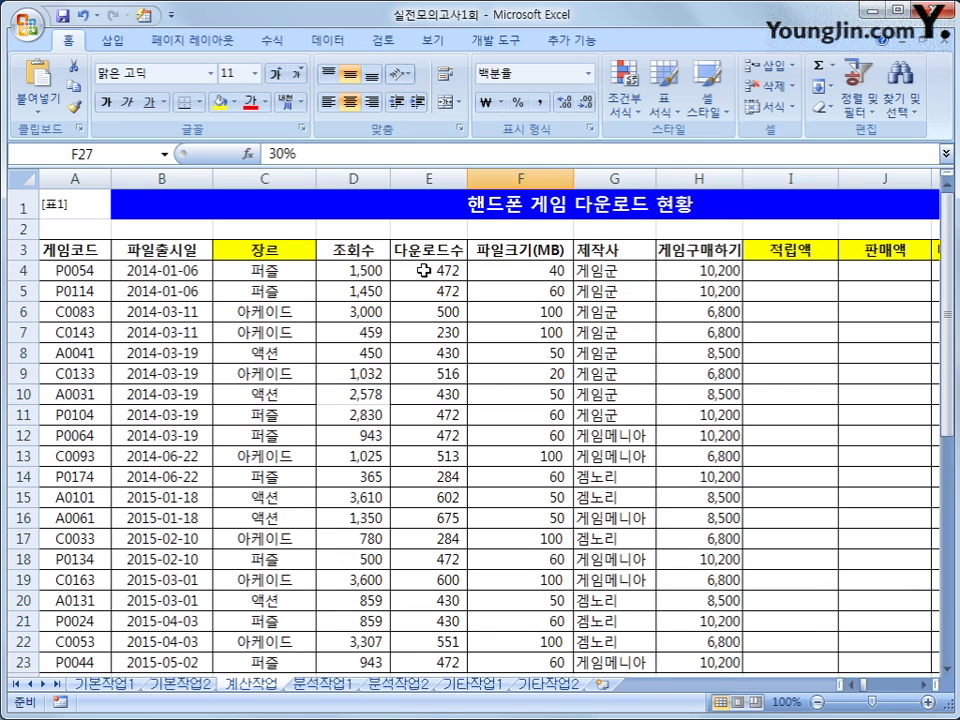
pyautogui.scroll(-2, 534, 448)
pyautogui.click(617, 611)
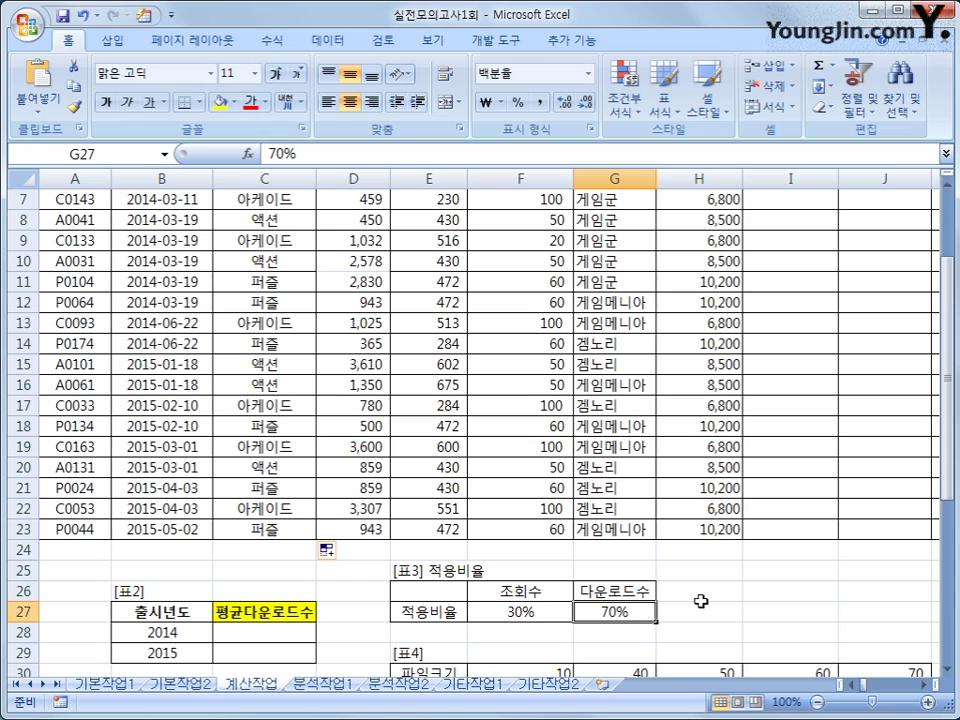
pyautogui.scroll(2, 703, 600)
# Start a SUMPRODUCT formula in I4, the first 적립액 cell
pyautogui.click(789, 271)
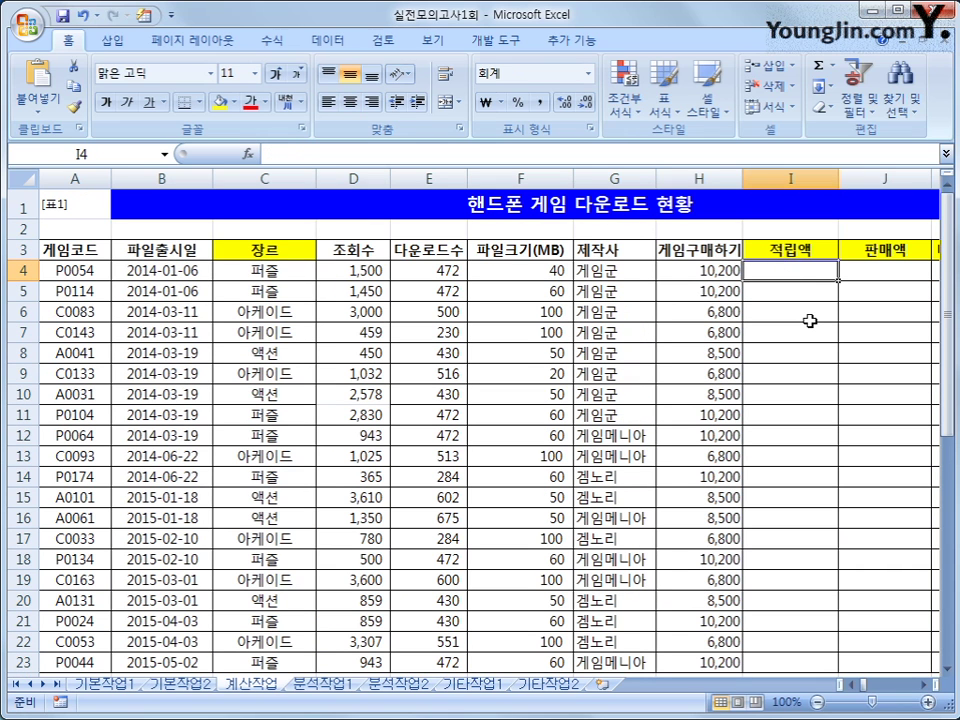
pyautogui.write('=')
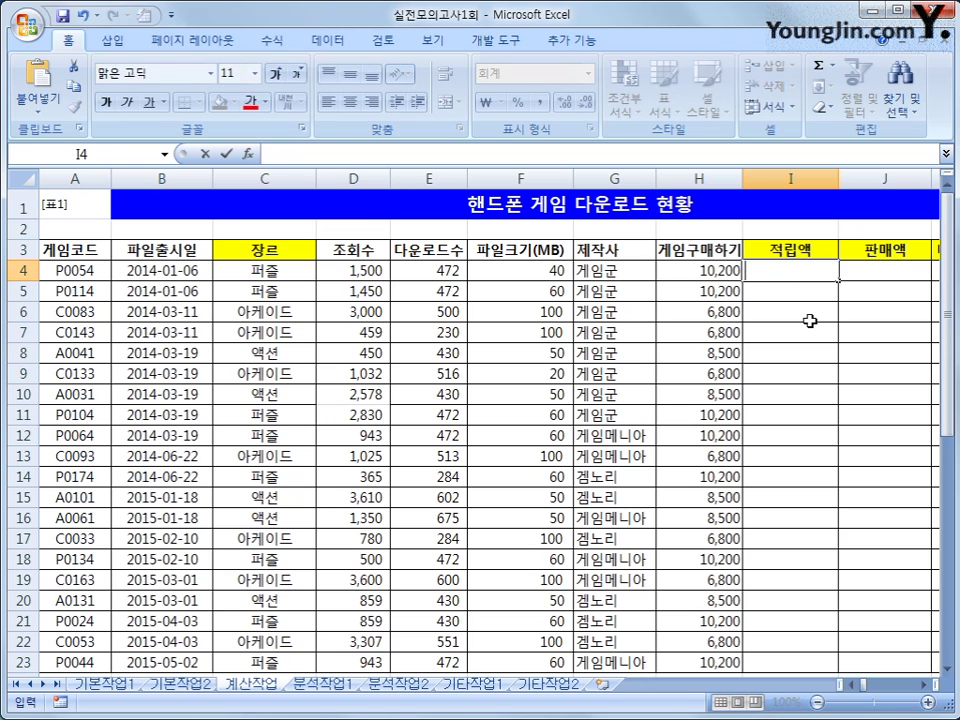
pyautogui.write('너')
pyautogui.press('BackSpace')
pyautogui.press('BackSpace')
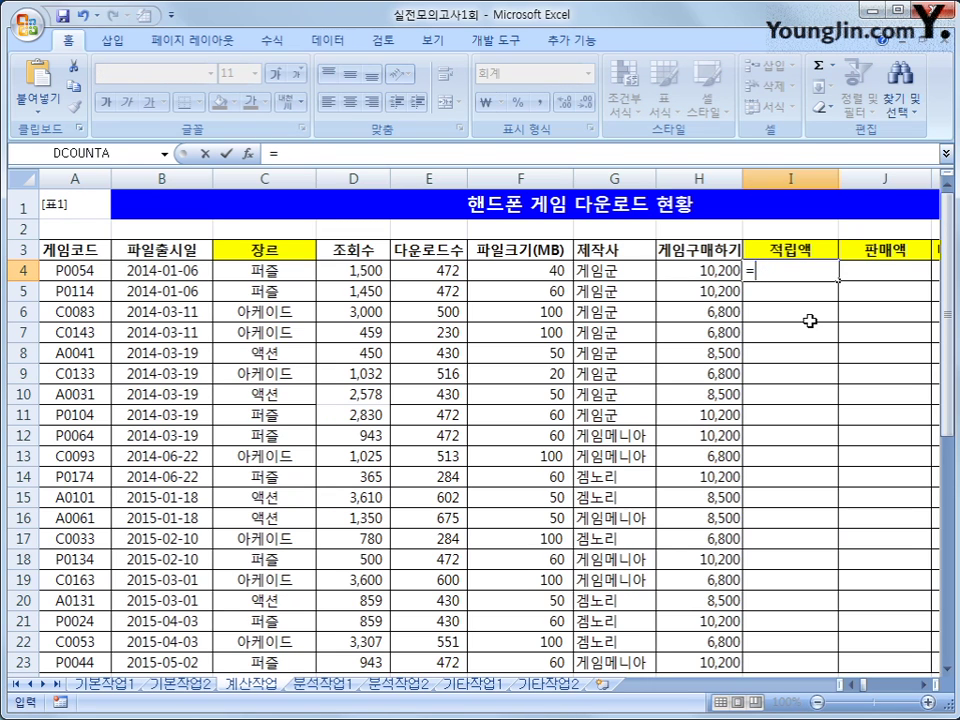
pyautogui.write('sum')
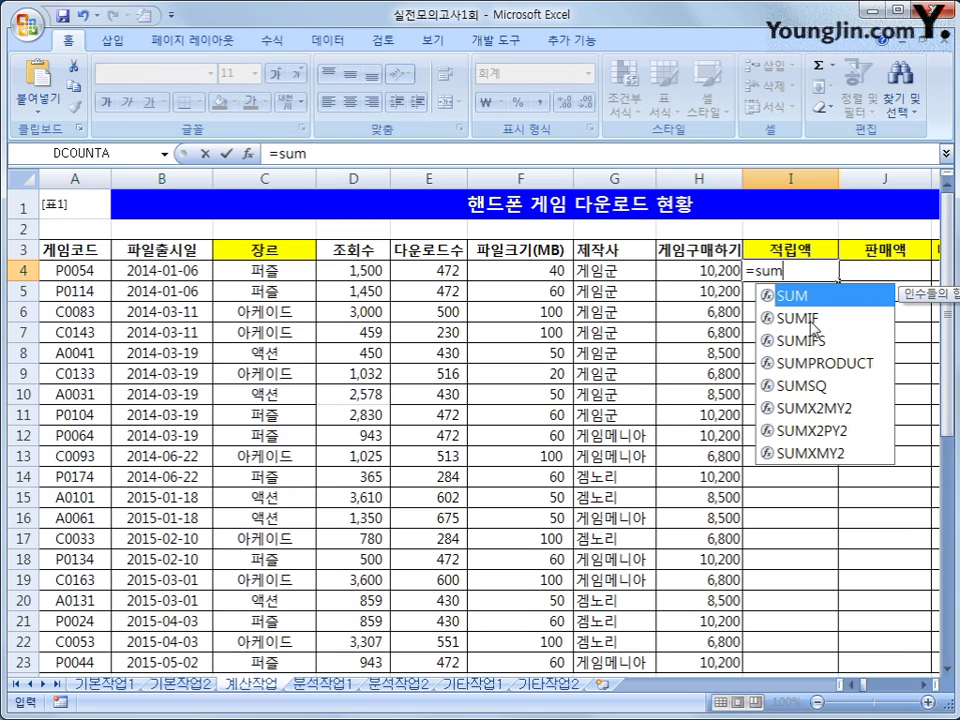
pyautogui.press('Down')
pyautogui.press('Down')
pyautogui.press('Down')
pyautogui.press('Tab')
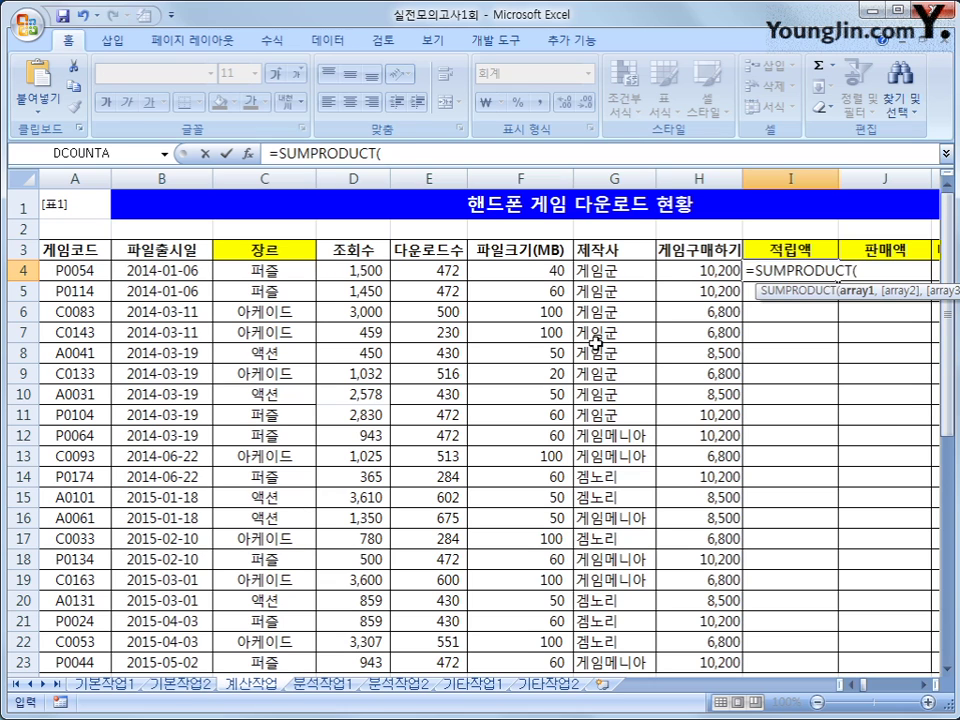
# Supply D4:E4 and the absolute range $F$27:$G$27 as the SUMPRODUCT arrays, close the function and enter the formula in I4
pyautogui.moveTo(345, 268); pyautogui.dragTo(424, 270)
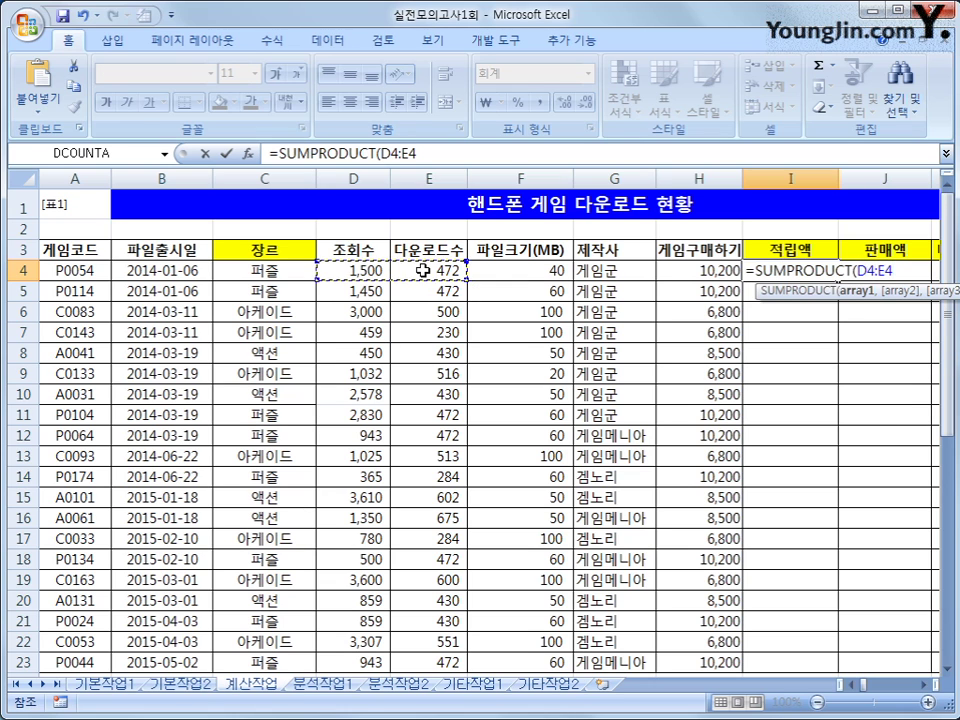
pyautogui.write(',')
pyautogui.scroll(-3, 454, 236)
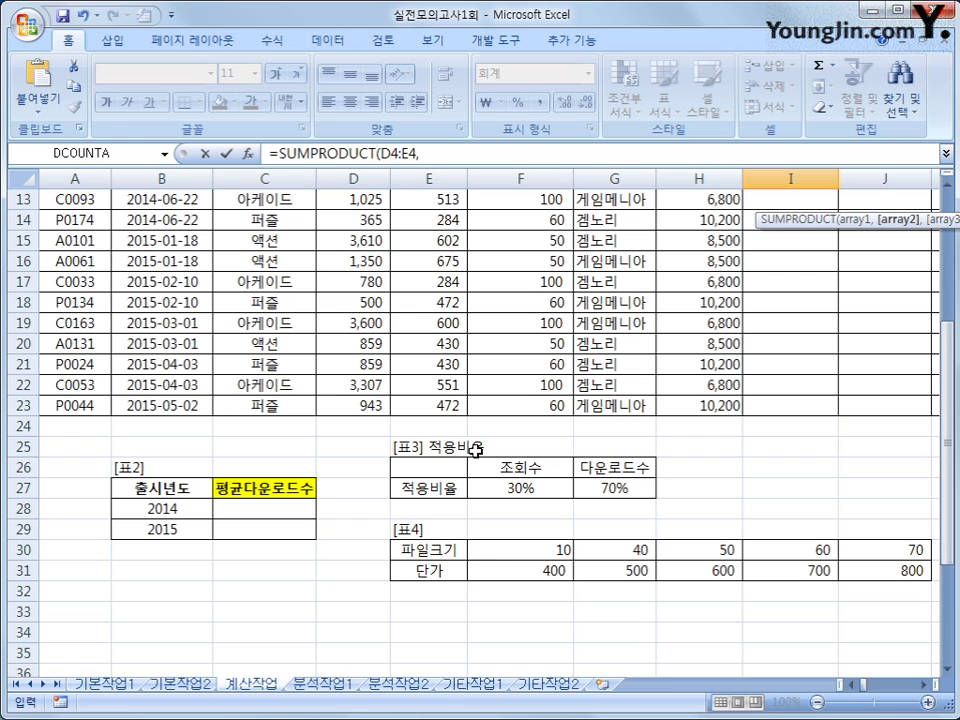
pyautogui.click(520, 487)
pyautogui.moveTo(520, 487); pyautogui.dragTo(617, 487)
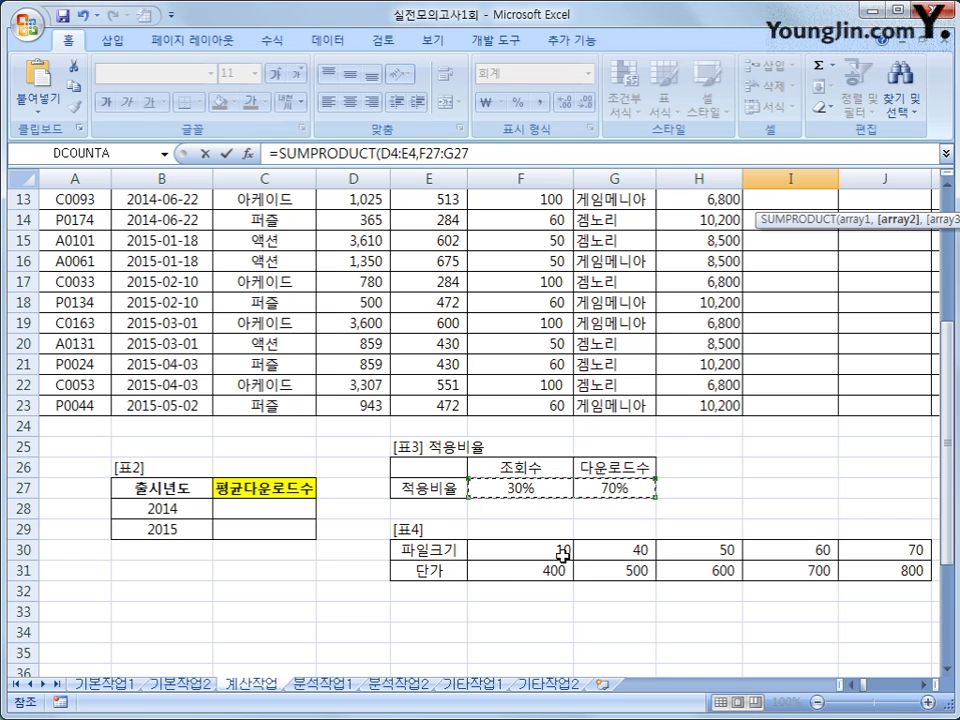
pyautogui.press('F4')
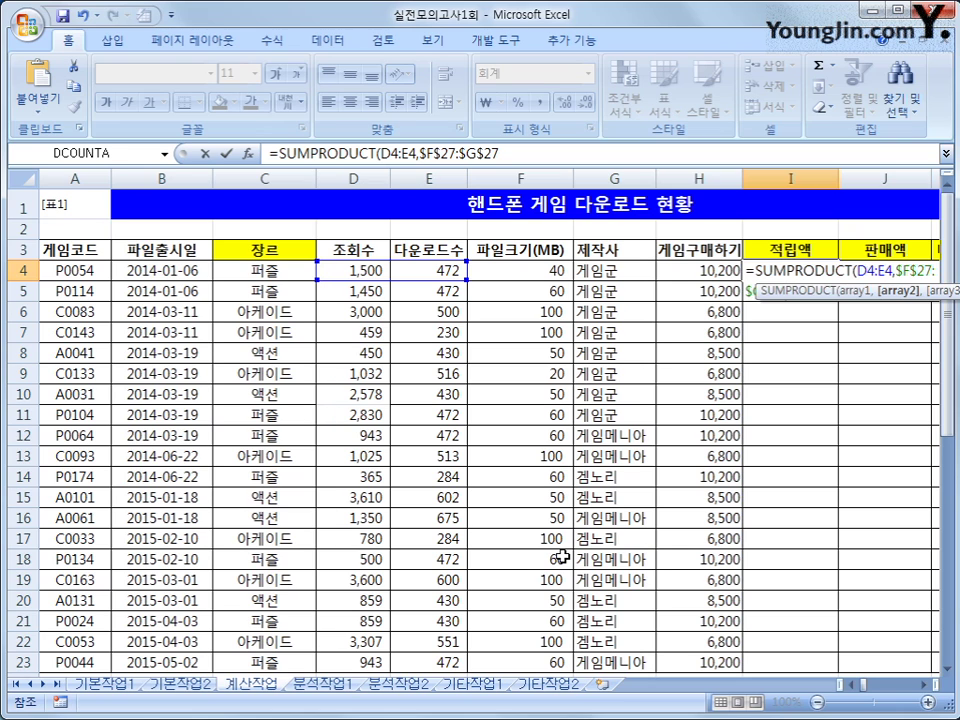
pyautogui.write(')')
pyautogui.press('Return')
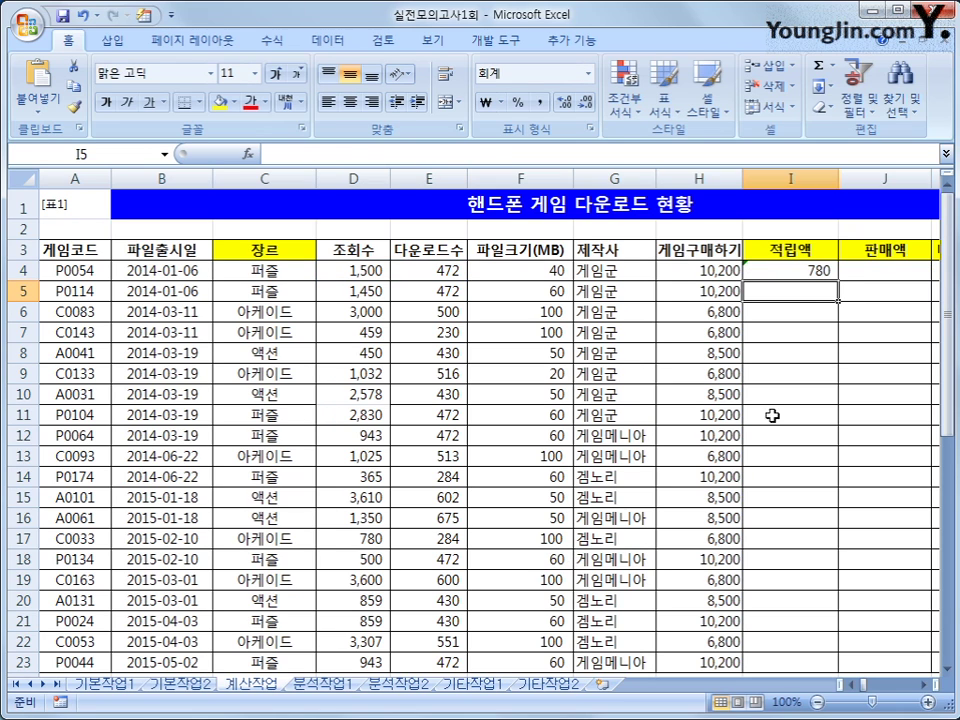
# Fill the SUMPRODUCT formula from I4 down to I23
pyautogui.click(800, 270)
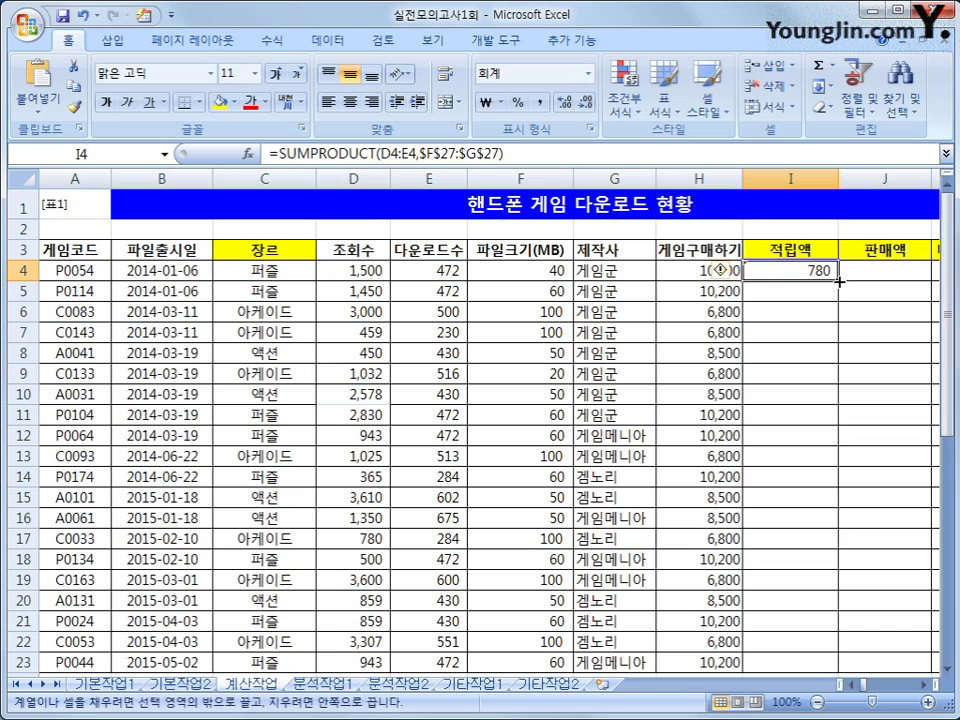
pyautogui.doubleClick(836, 283)
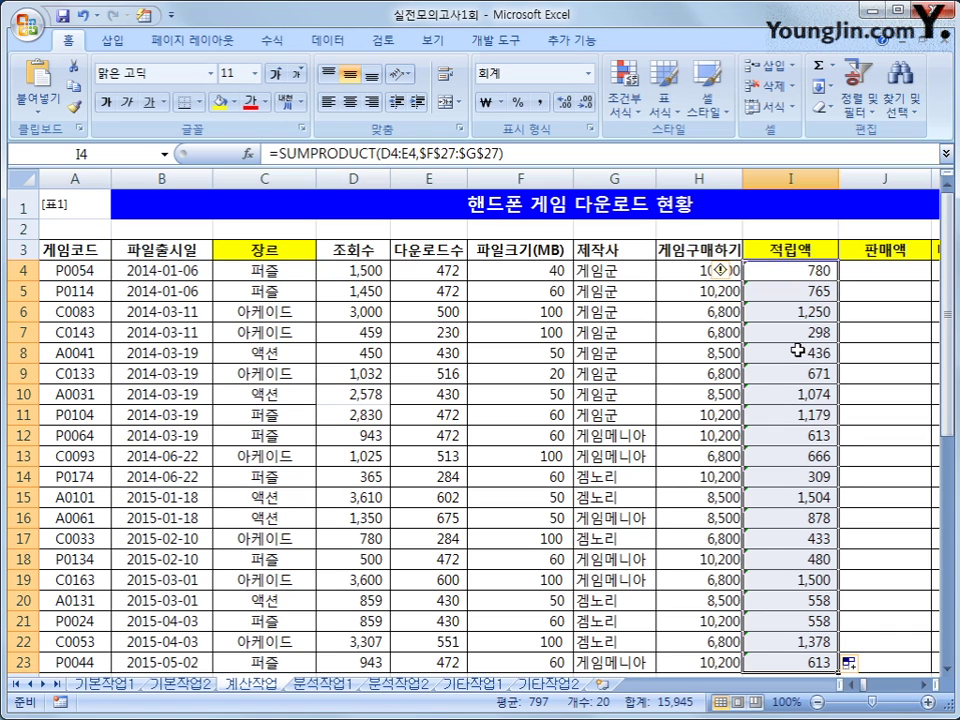
# Wrap I4's SUMPRODUCT expression in ROUNDUP with -2 as the number of digits and enter the formula
pyautogui.click(789, 277)
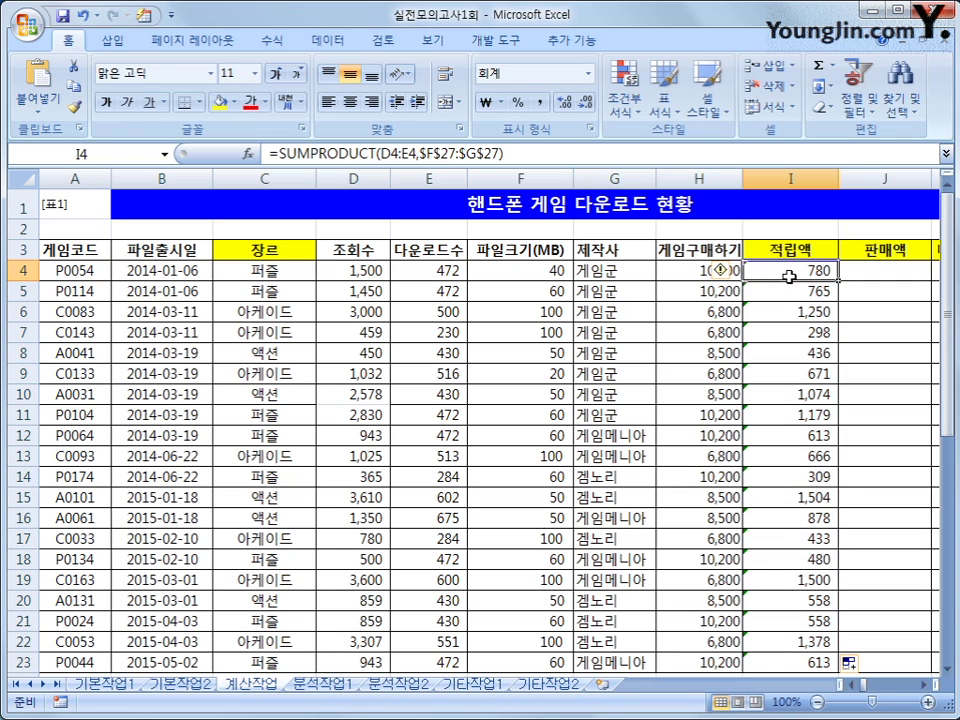
pyautogui.click(277, 153)
pyautogui.write('roundup(')
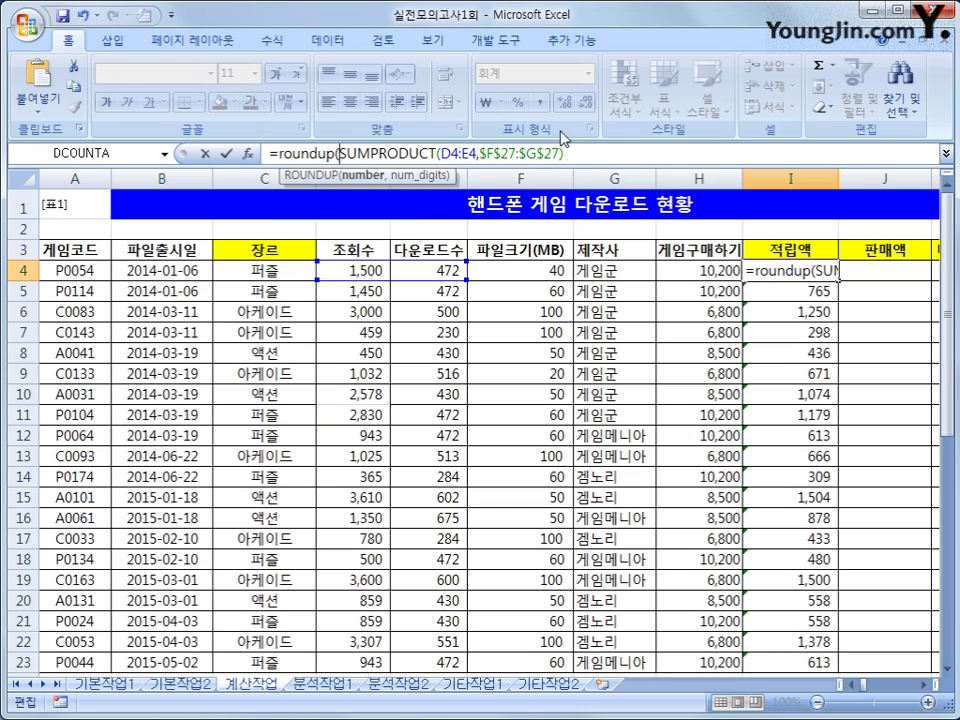
pyautogui.click(577, 155)
pyautogui.write(',')
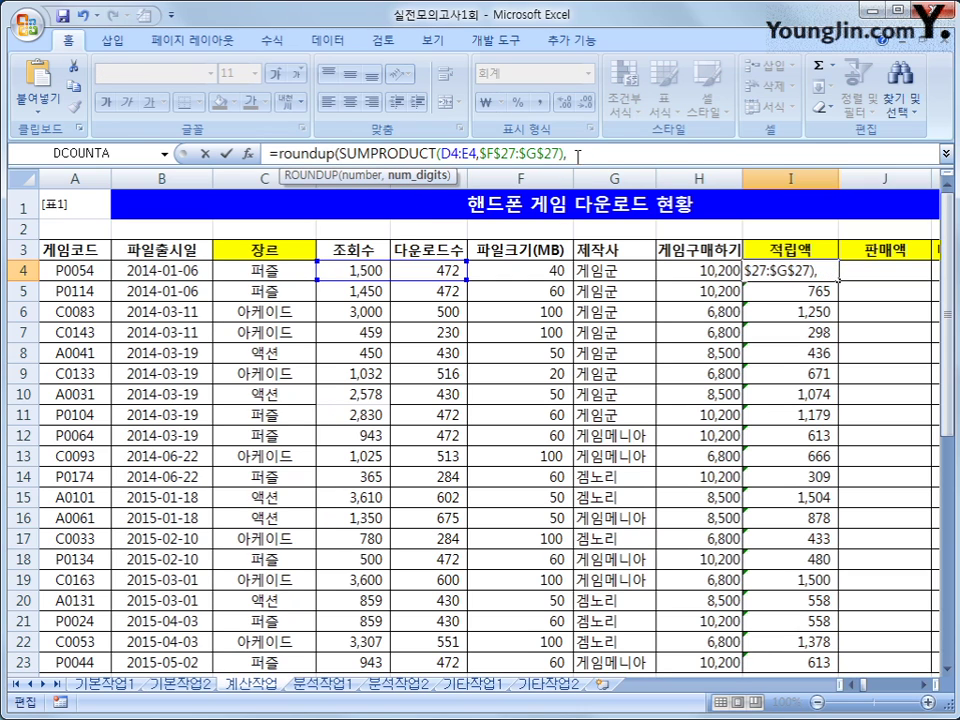
pyautogui.write('-2')
pyautogui.moveTo(337, 153); pyautogui.dragTo(566, 153)
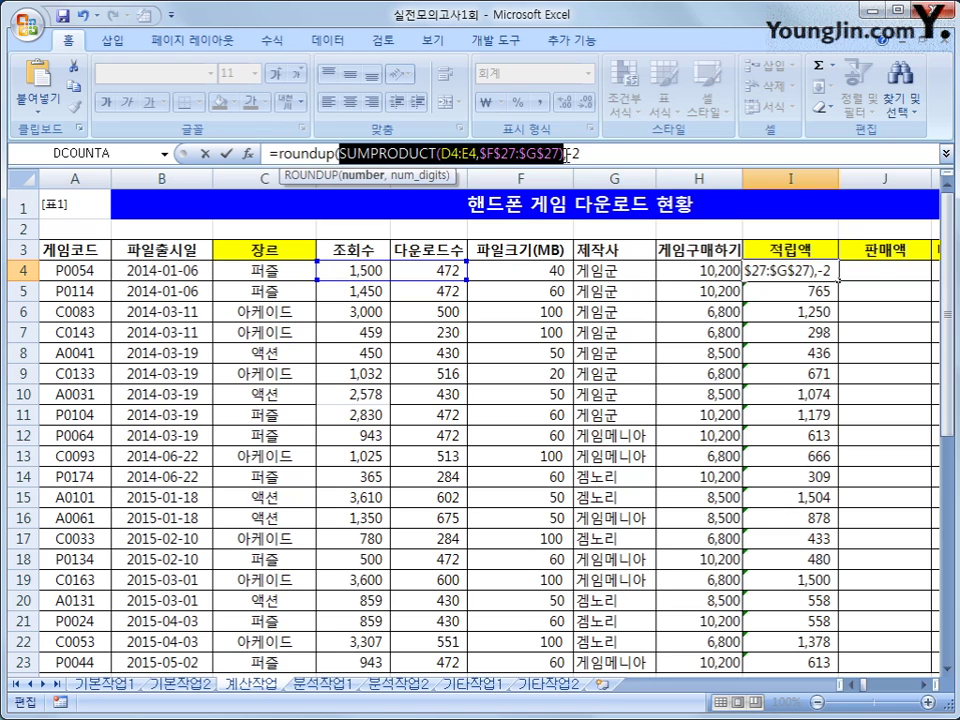
pyautogui.click(566, 153)
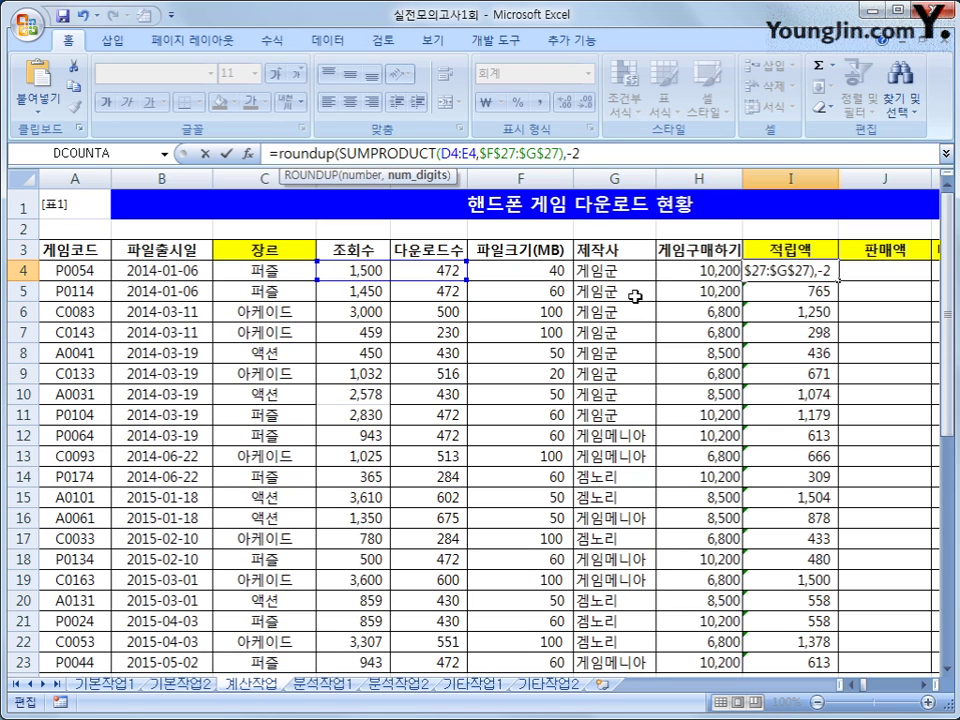
pyautogui.write(')')
pyautogui.press('Return')
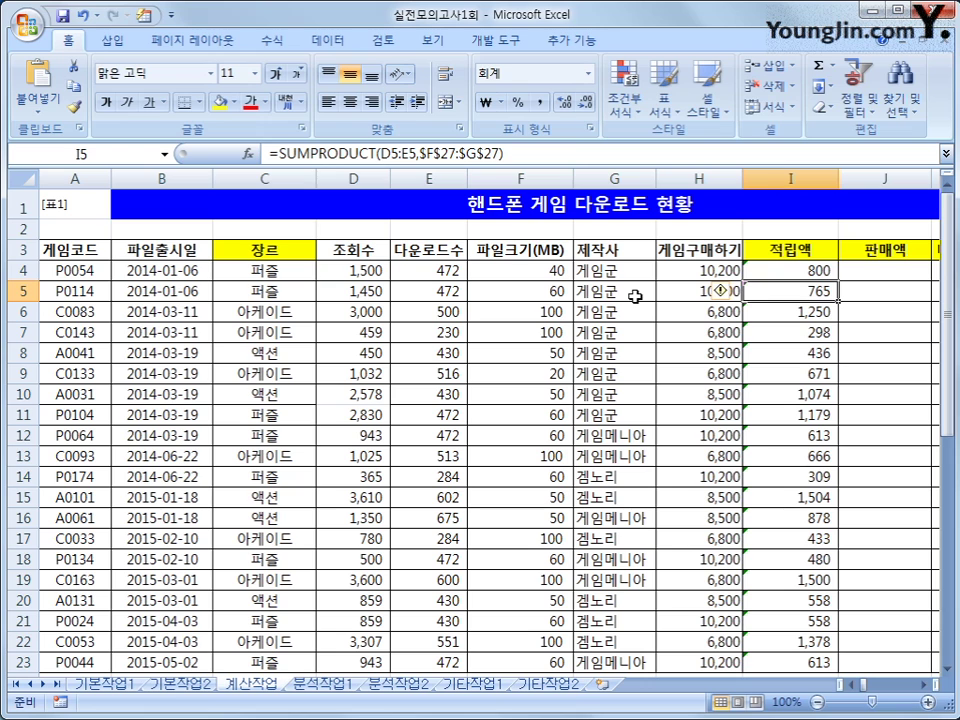
# Fill the ROUNDUP formula from I4 down through the 적립액 column to I23 and reselect I4
pyautogui.click(812, 270)
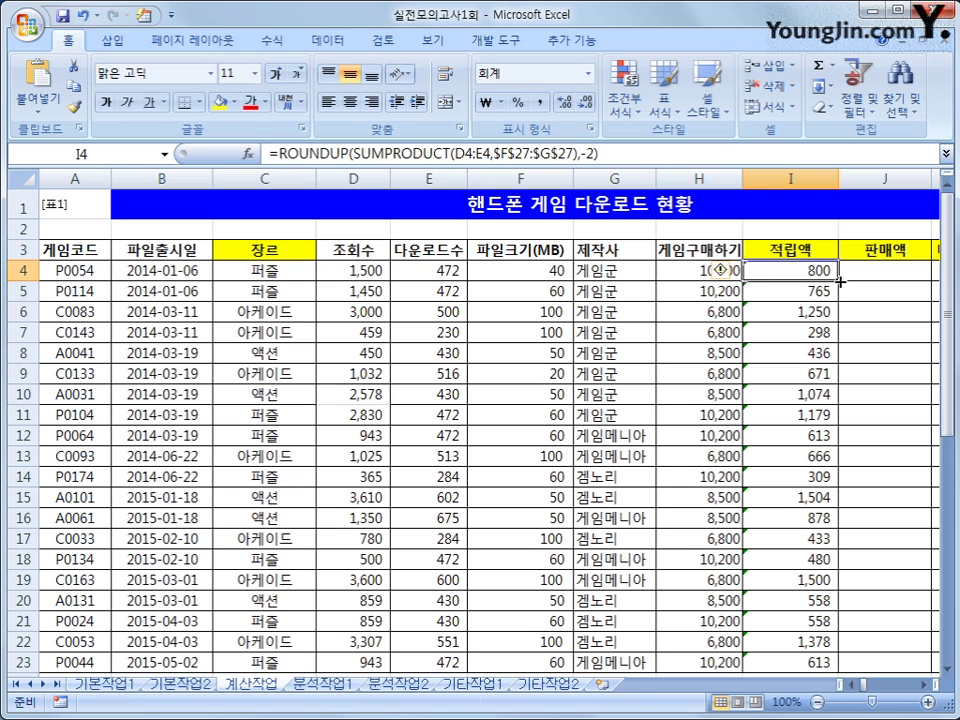
pyautogui.doubleClick(839, 280)
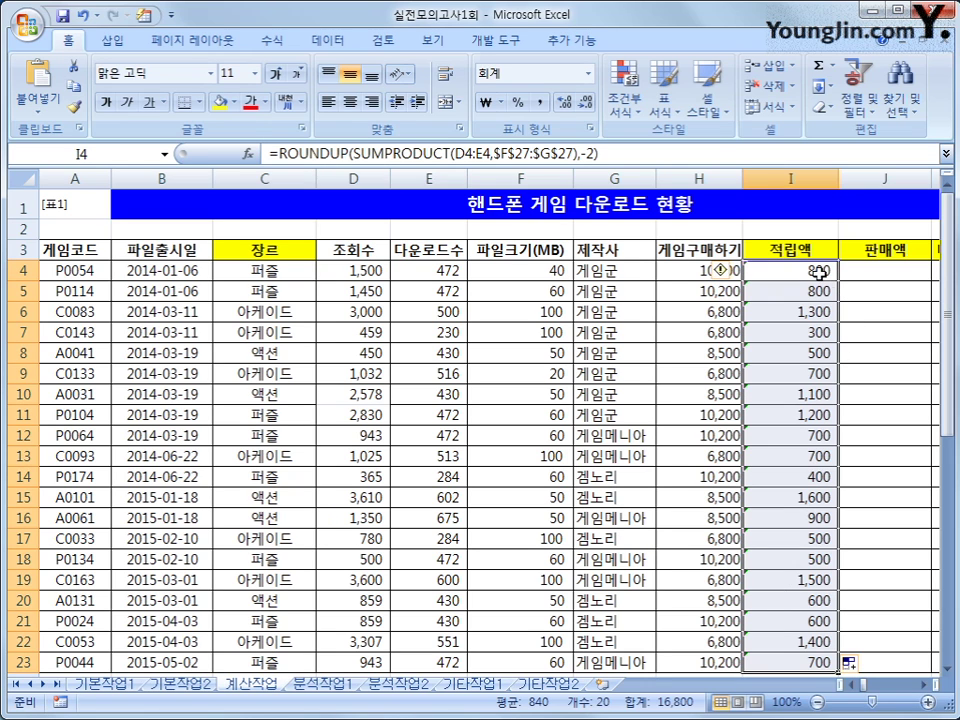
pyautogui.click(818, 272)
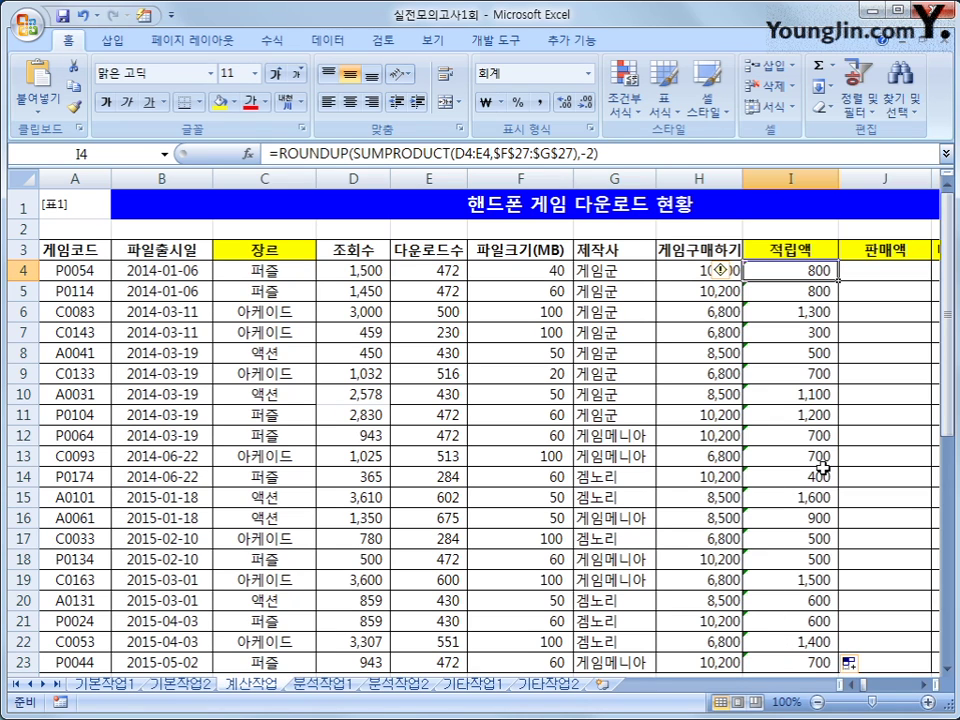
# Start the 판매액 formula in J4 by multiplying the file size in F4 by an HLOOKUP function
pyautogui.click(897, 268)
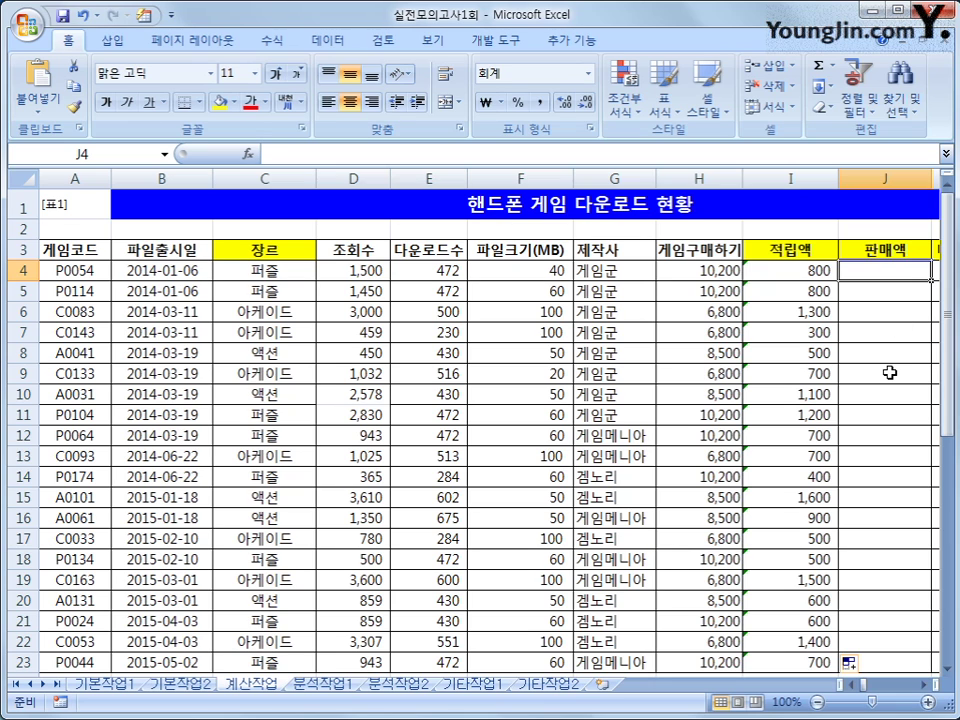
pyautogui.write('=')
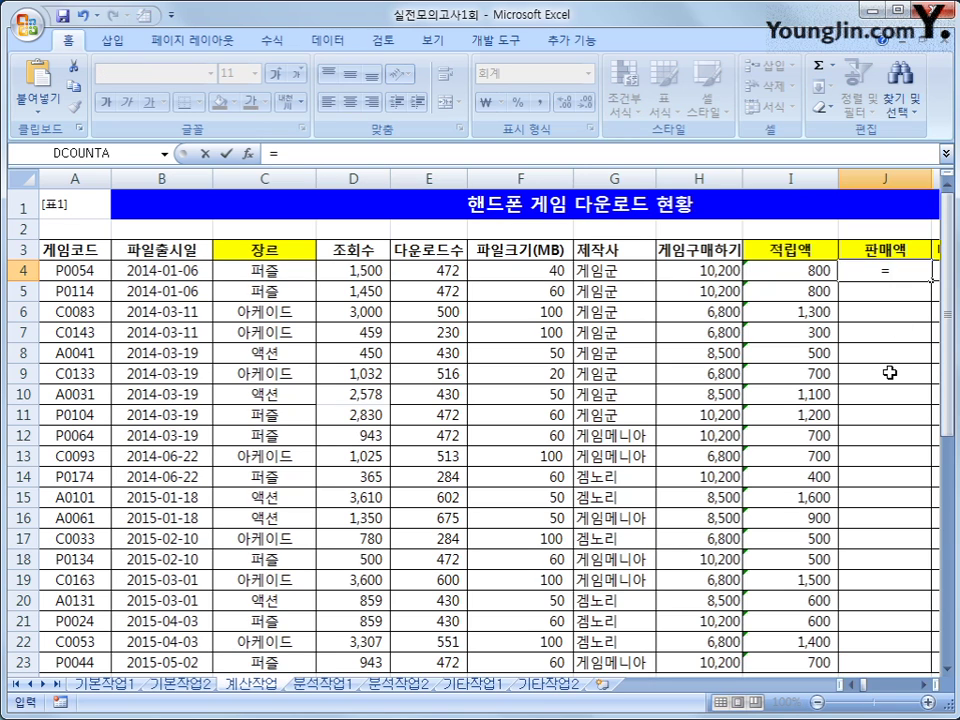
pyautogui.click(537, 270)
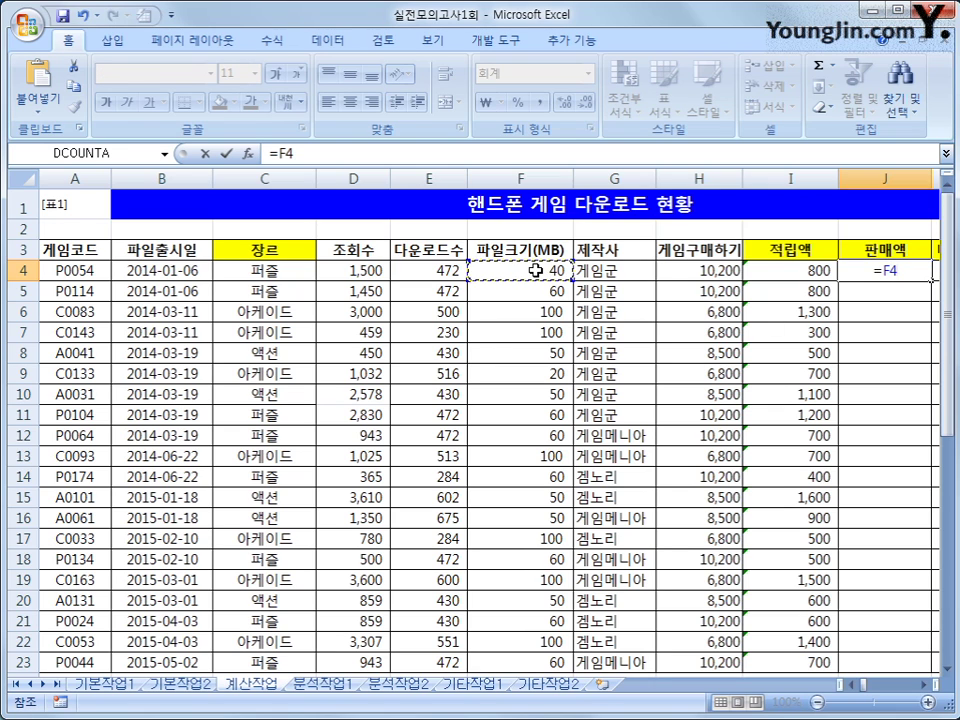
pyautogui.write('*')
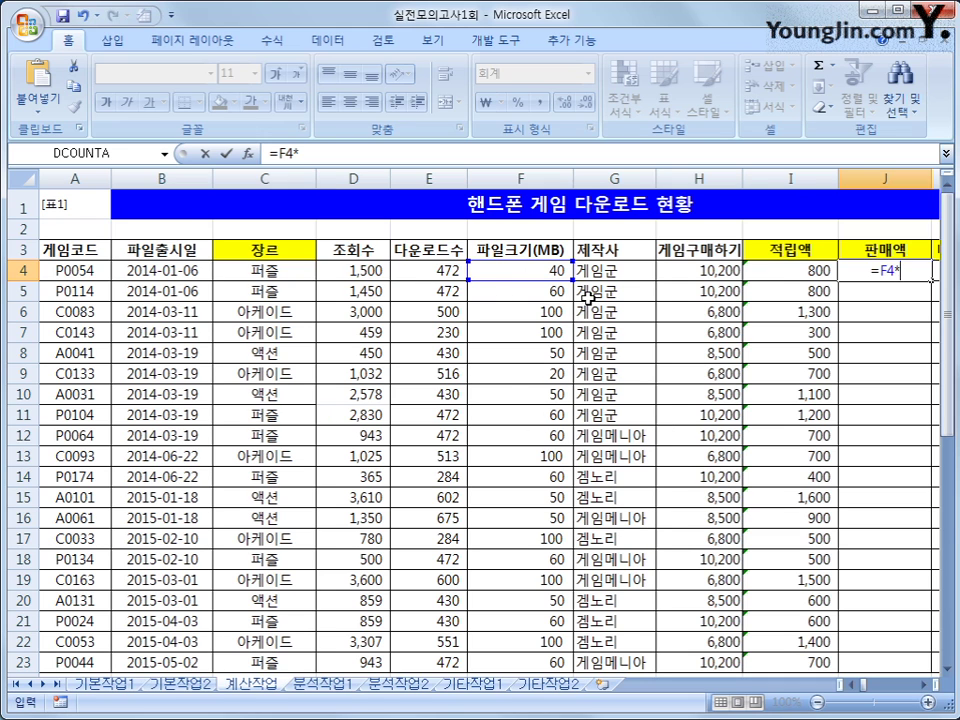
pyautogui.scroll(-3, 588, 297)
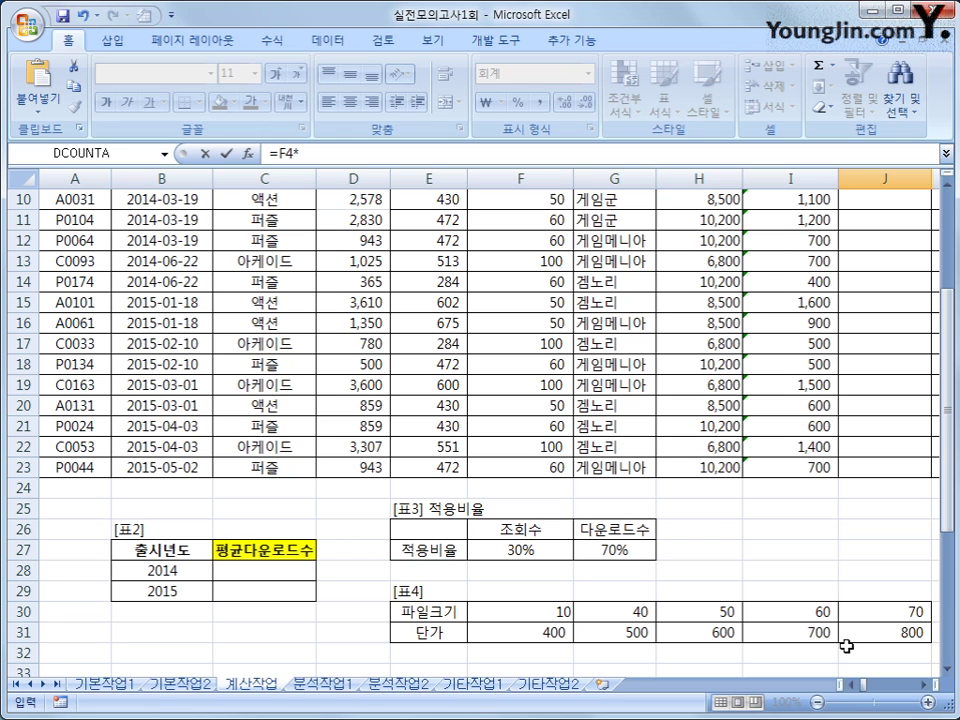
pyautogui.scroll(3, 845, 645)
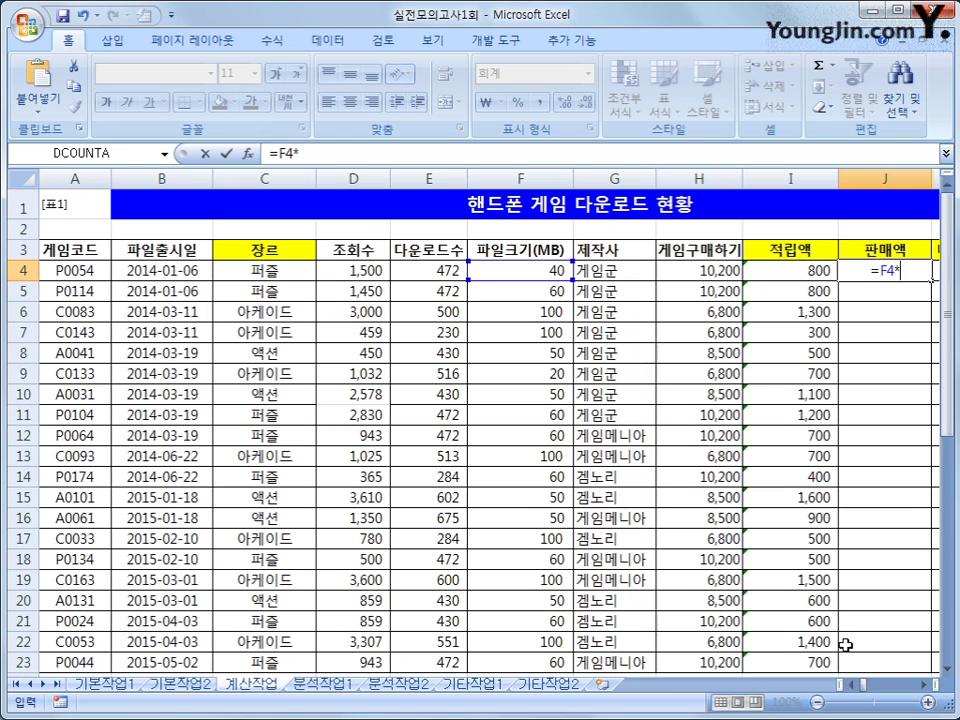
pyautogui.write('hl')
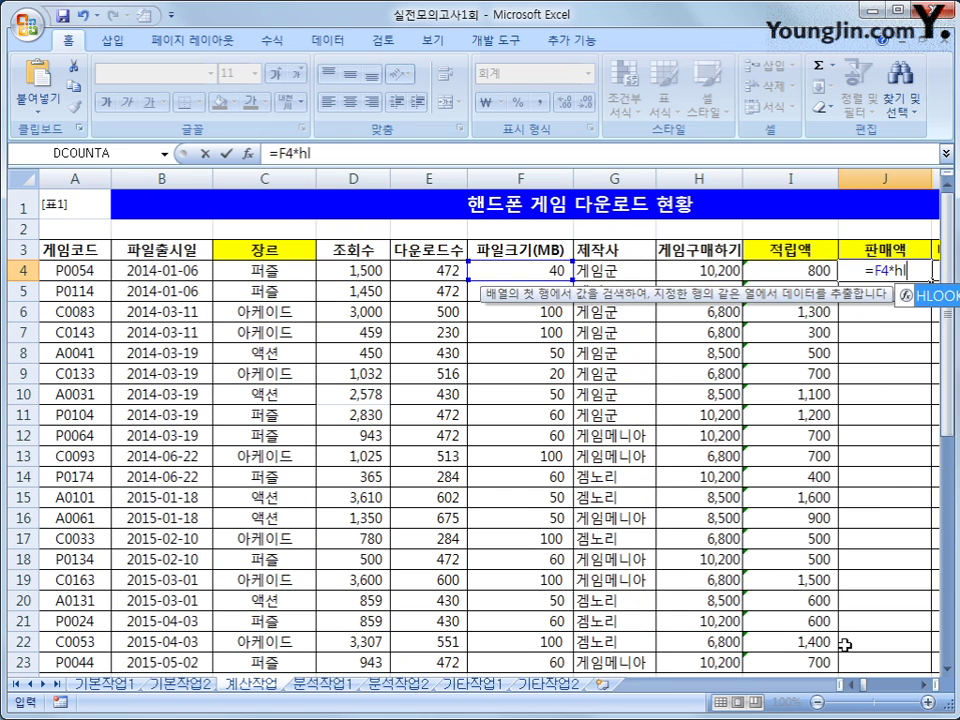
pyautogui.press('Tab')
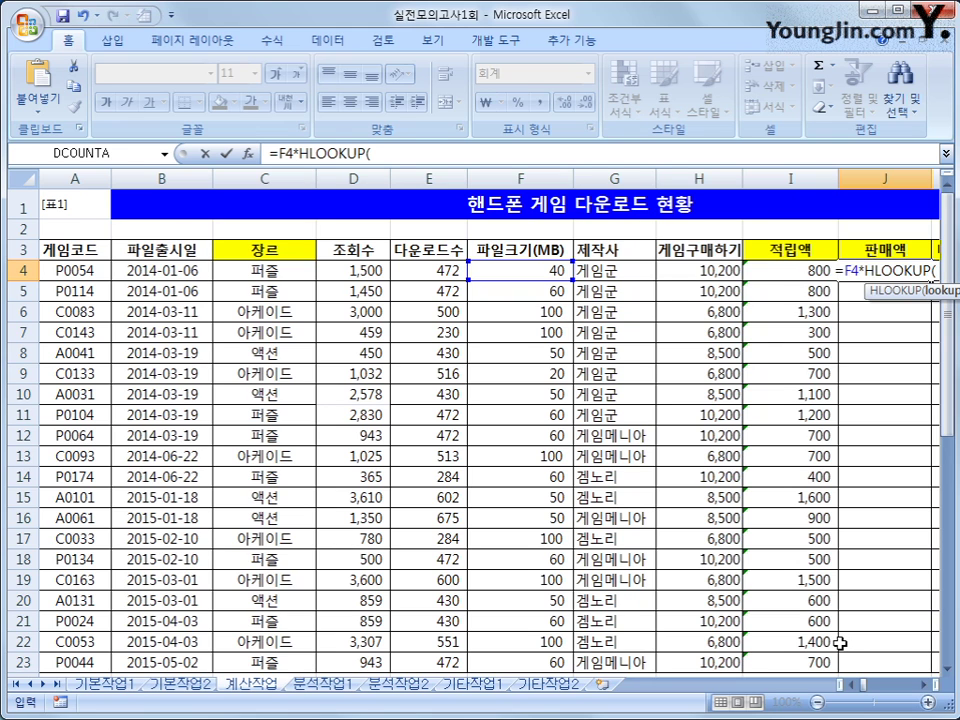
# Supply F4, the absolute range $F$30:$J$31 and row index 2 as the HLOOKUP arguments and close the function
pyautogui.scroll(-3, 840, 643)
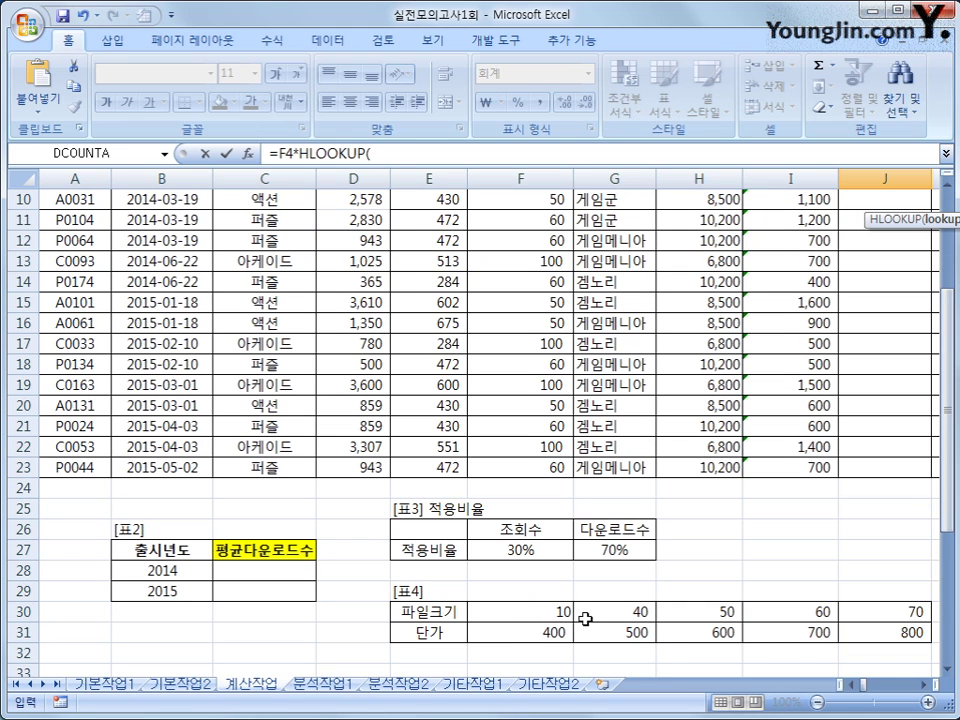
pyautogui.scroll(3, 571, 622)
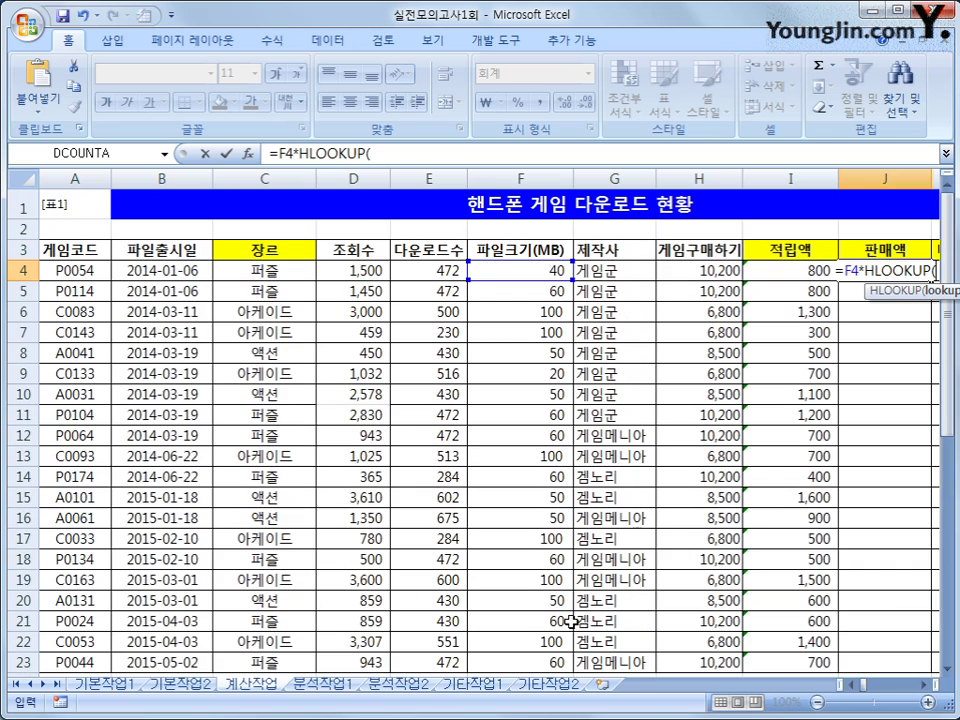
pyautogui.click(491, 269)
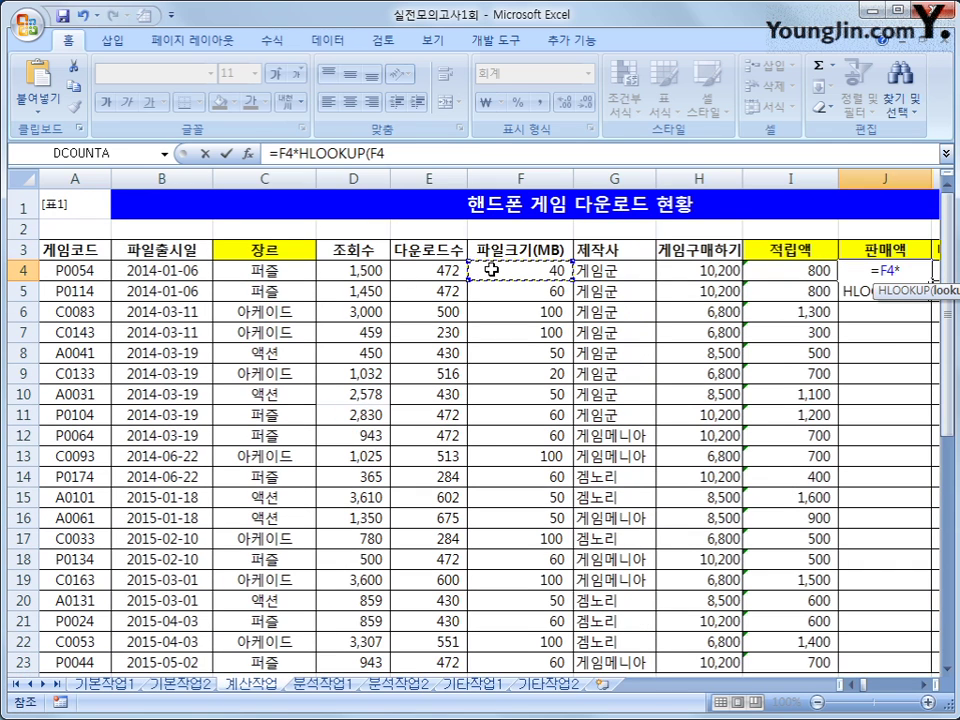
pyautogui.write(',')
pyautogui.scroll(-4, 489, 443)
pyautogui.moveTo(489, 551); pyautogui.dragTo(880, 563)
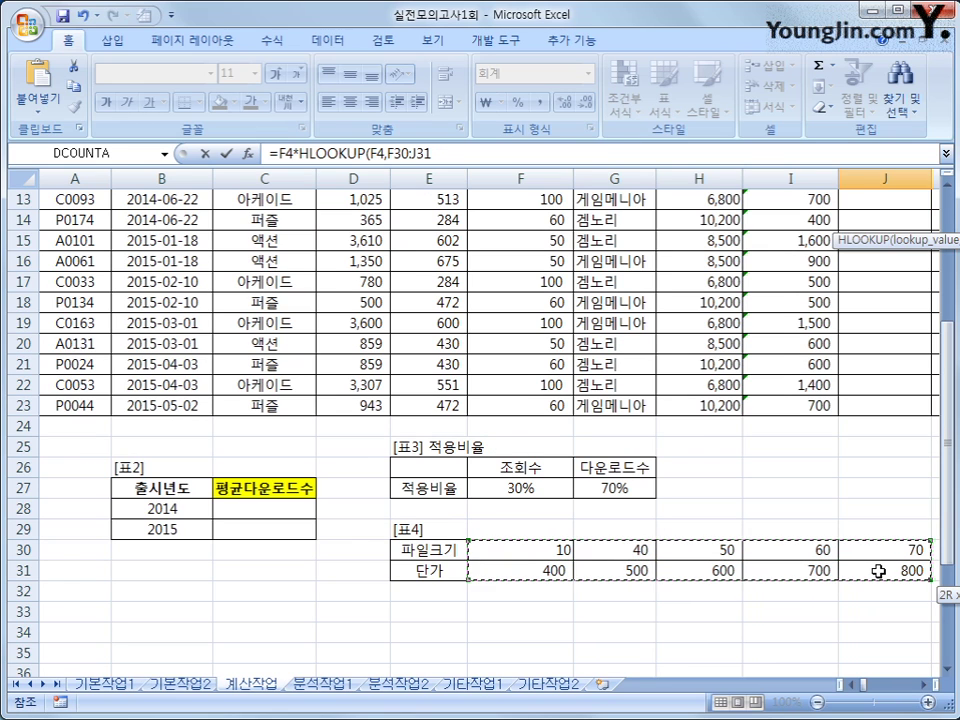
pyautogui.press('F4')
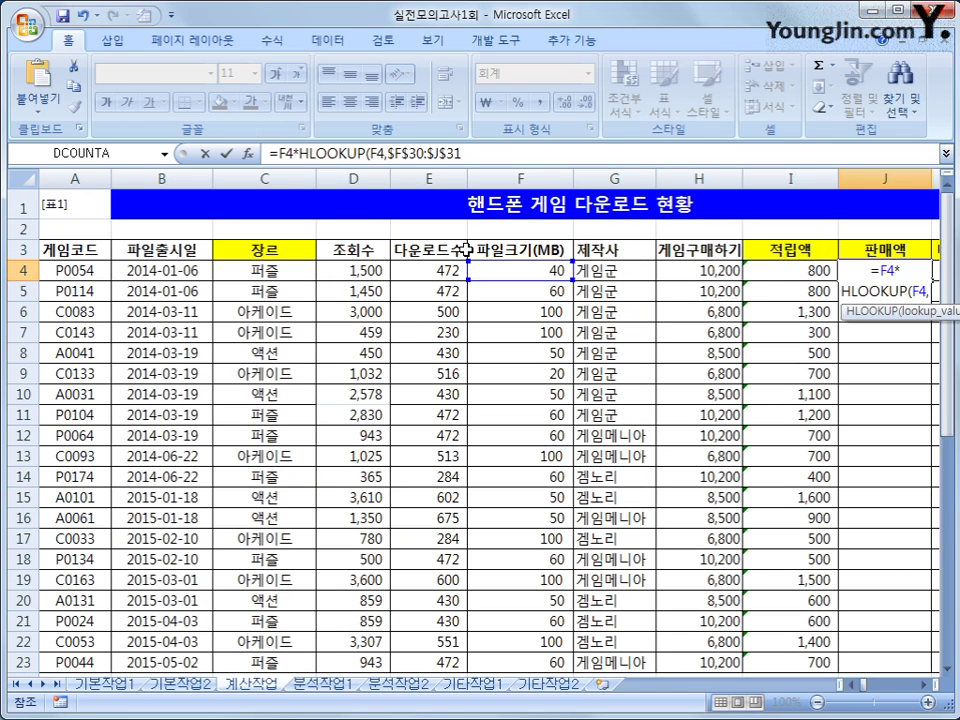
pyautogui.click(508, 153)
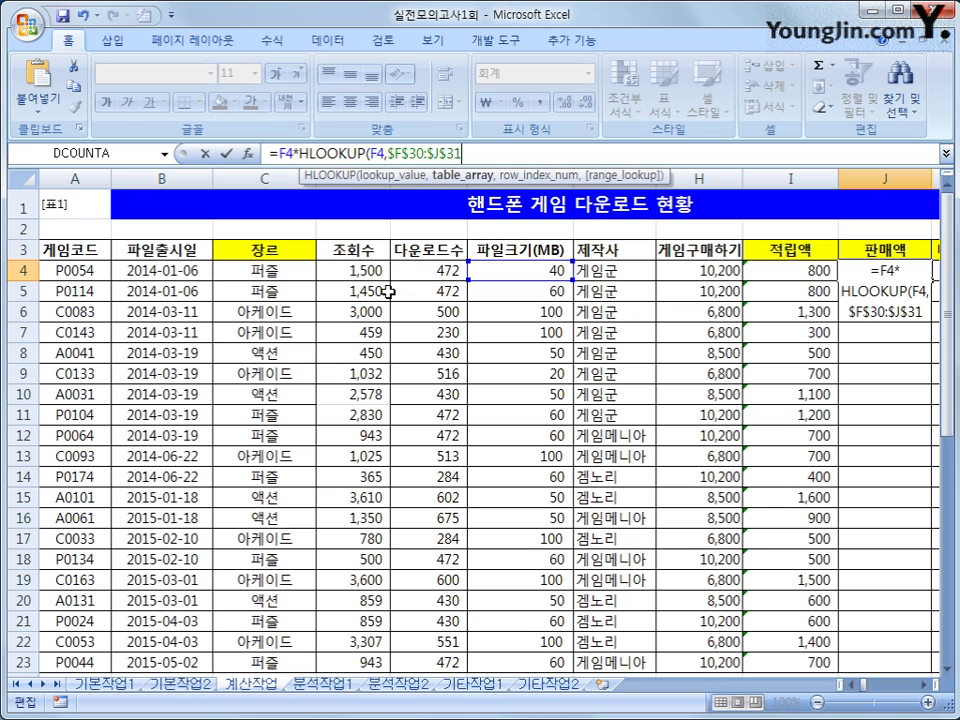
pyautogui.write(',2')
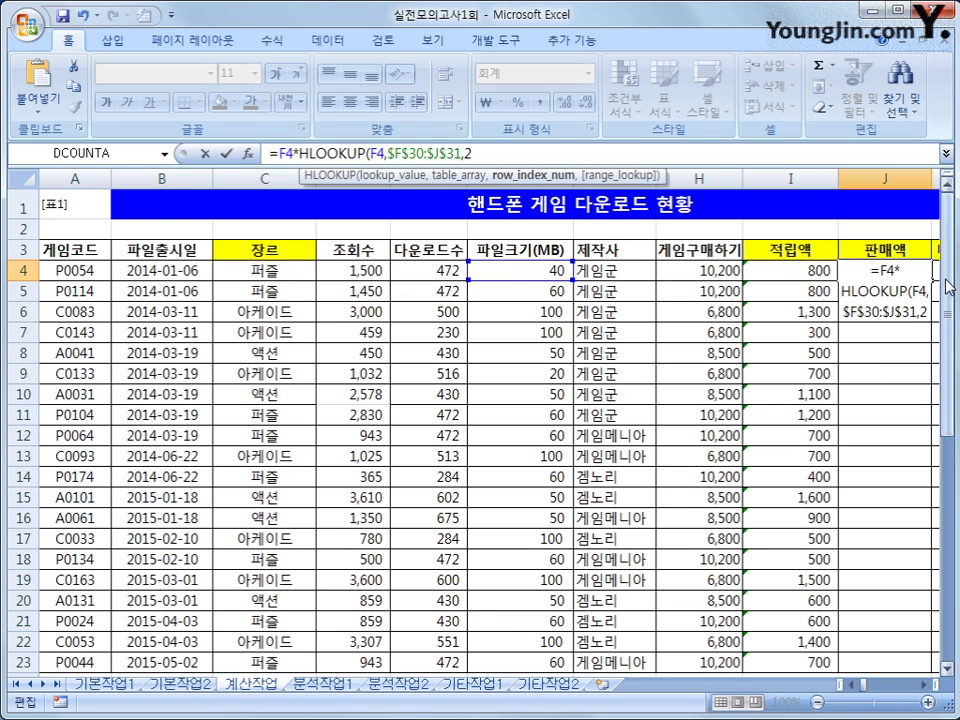
pyautogui.scroll(-6, 925, 470)
pyautogui.moveTo(925, 470); pyautogui.dragTo(935, 252)
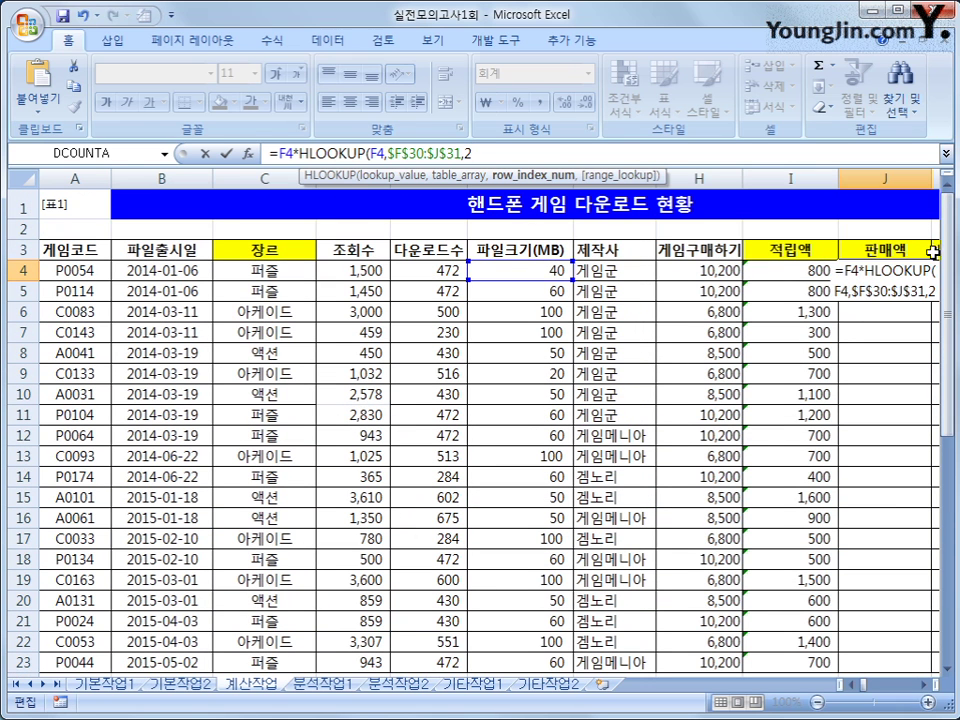
pyautogui.write(')')
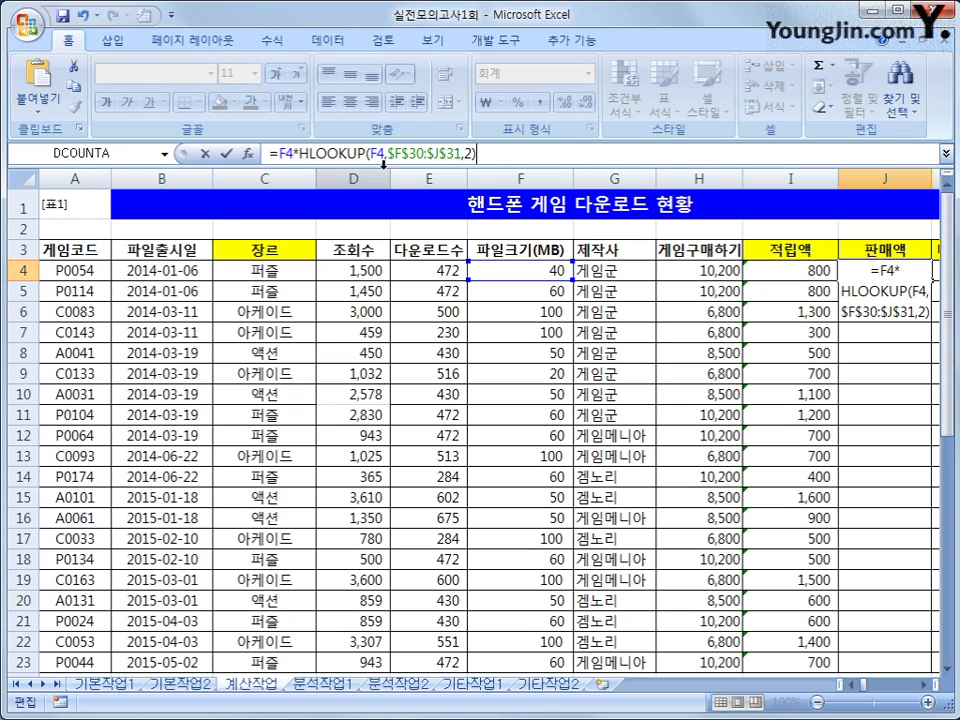
# Multiply J4's lookup by (1-IF(E4<500, 10%,0%)), enter the formula and fill it down the 판매액 column to J23
pyautogui.write('*(1-')
pyautogui.write('if(')
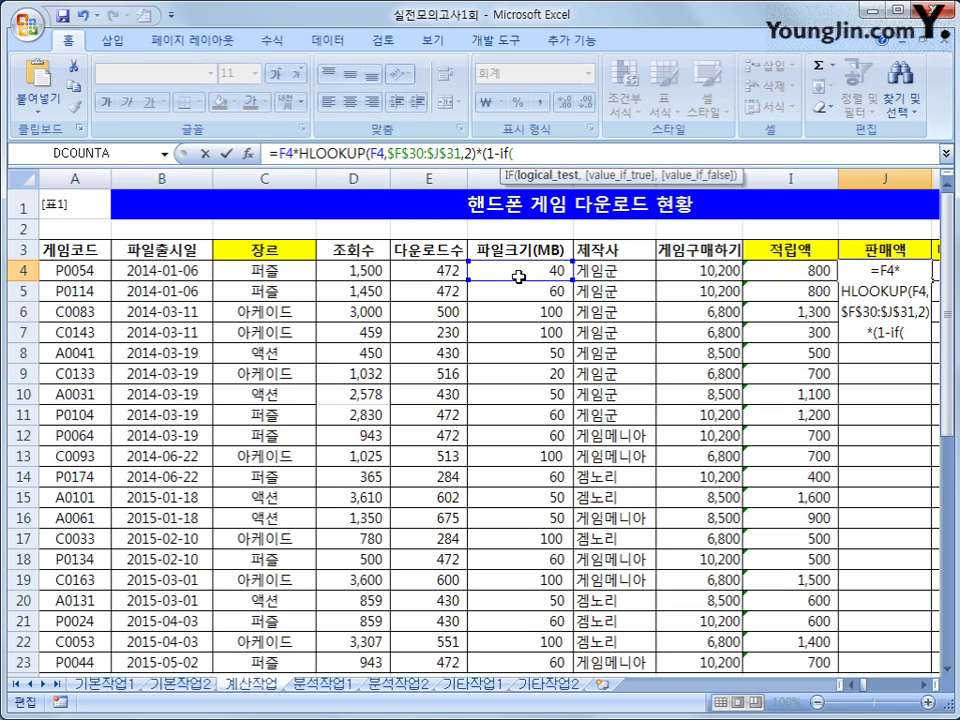
pyautogui.click(428, 271)
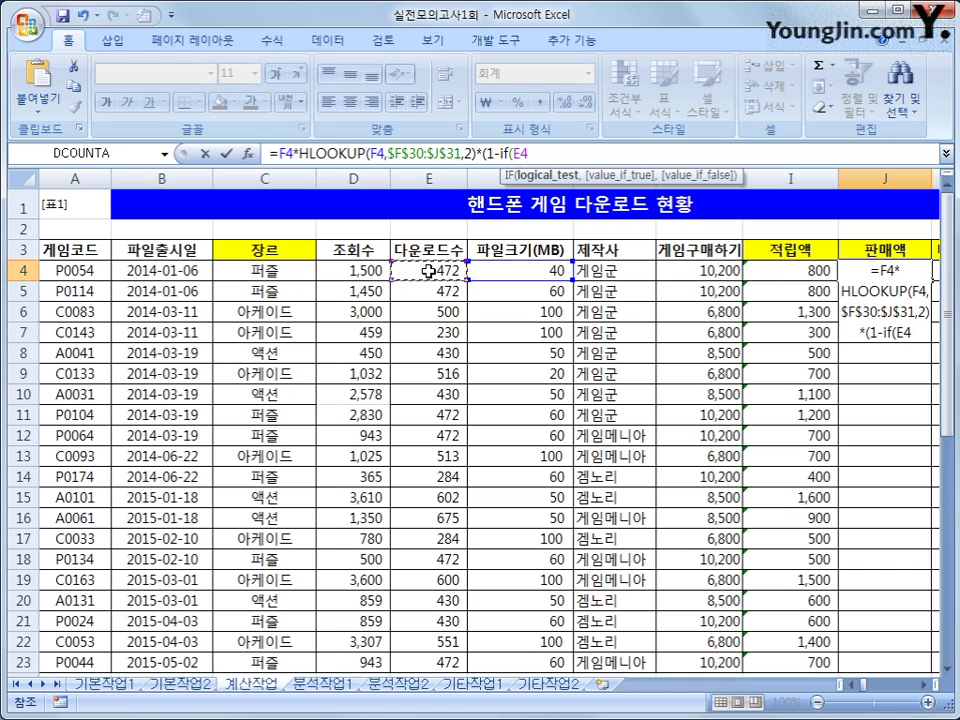
pyautogui.write('<')
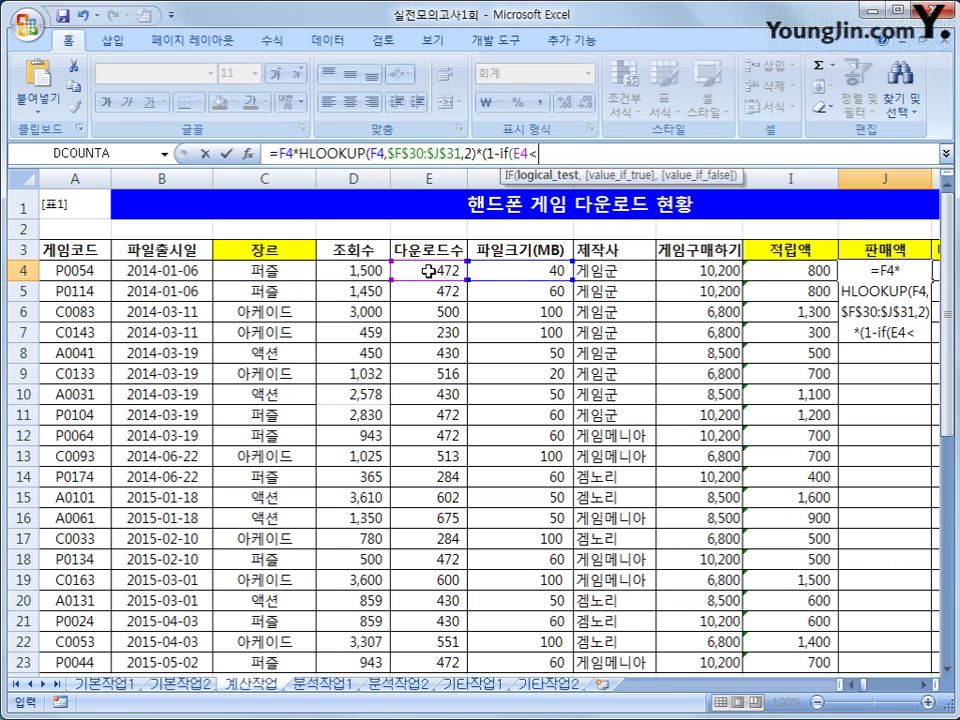
pyautogui.write('500')
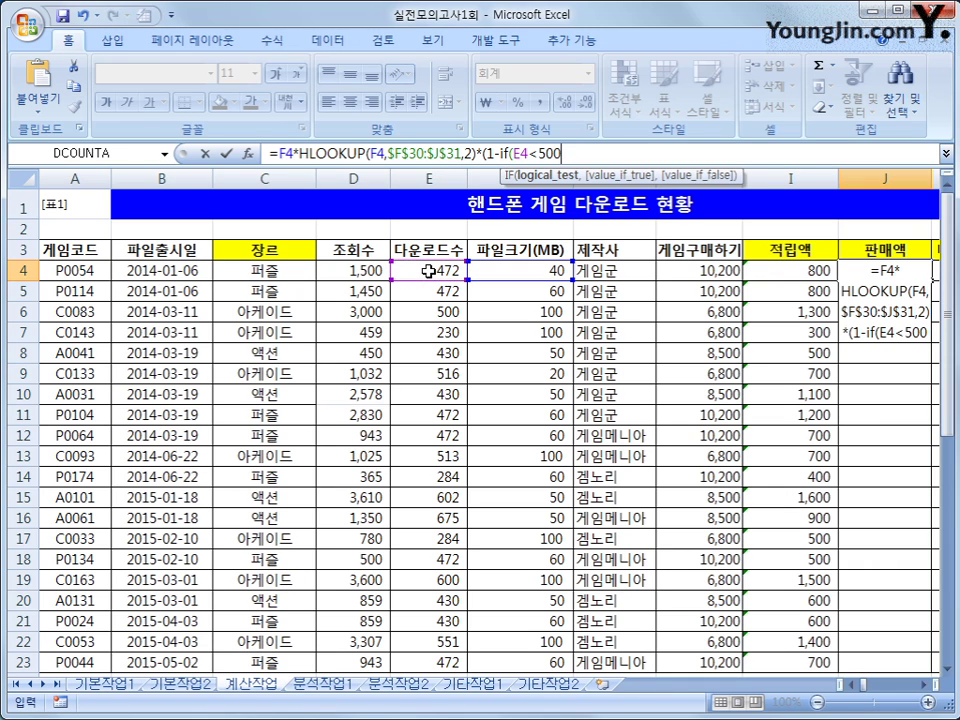
pyautogui.write(',')
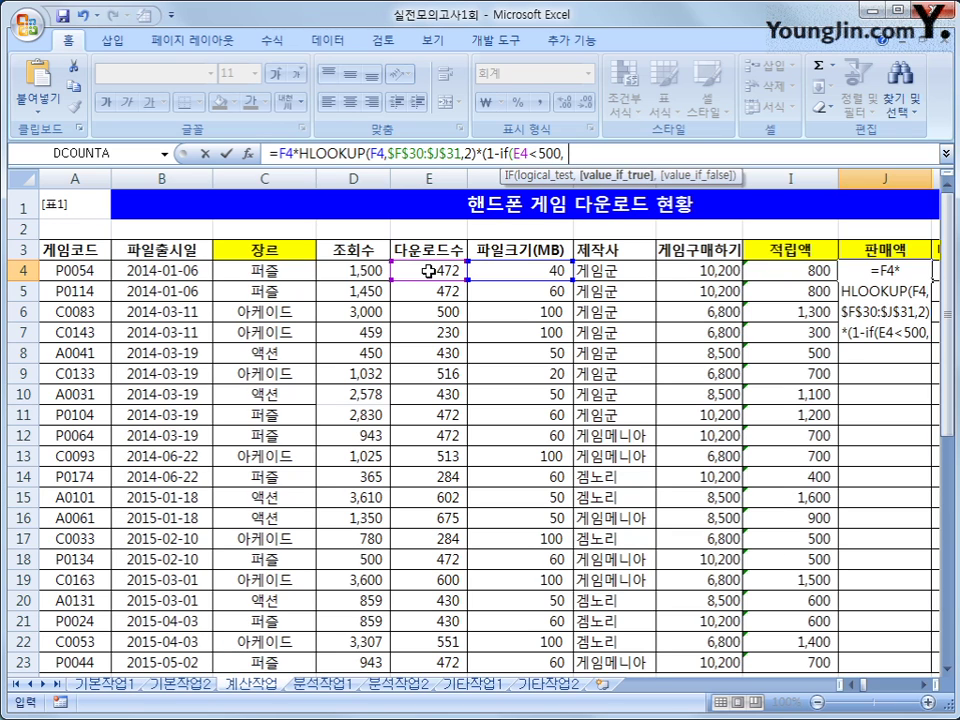
pyautogui.write(' 10%,')
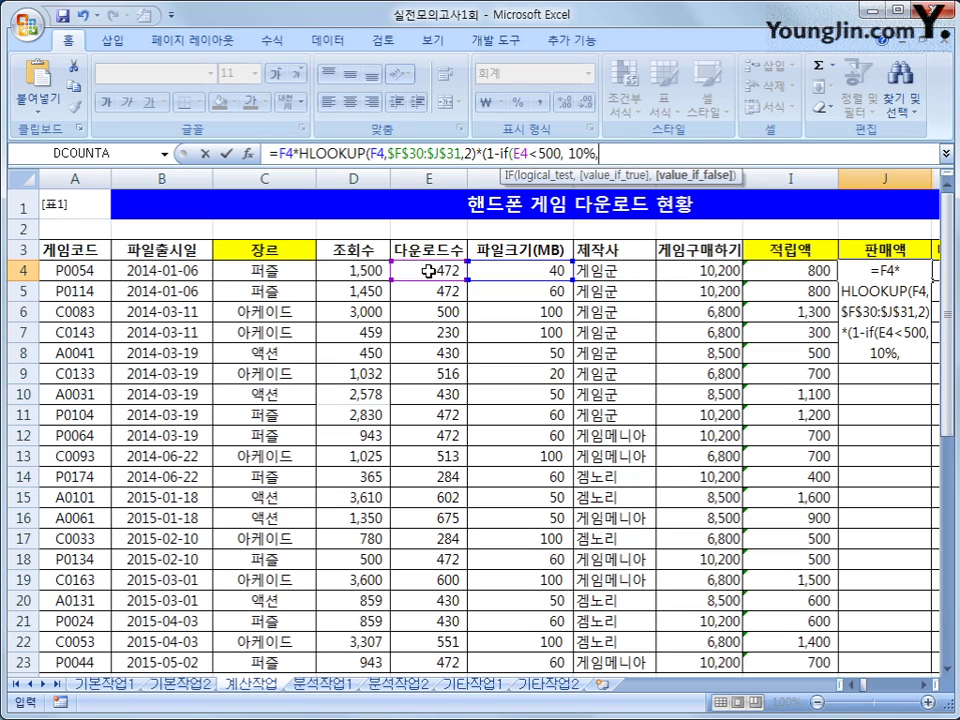
pyautogui.write('0%')
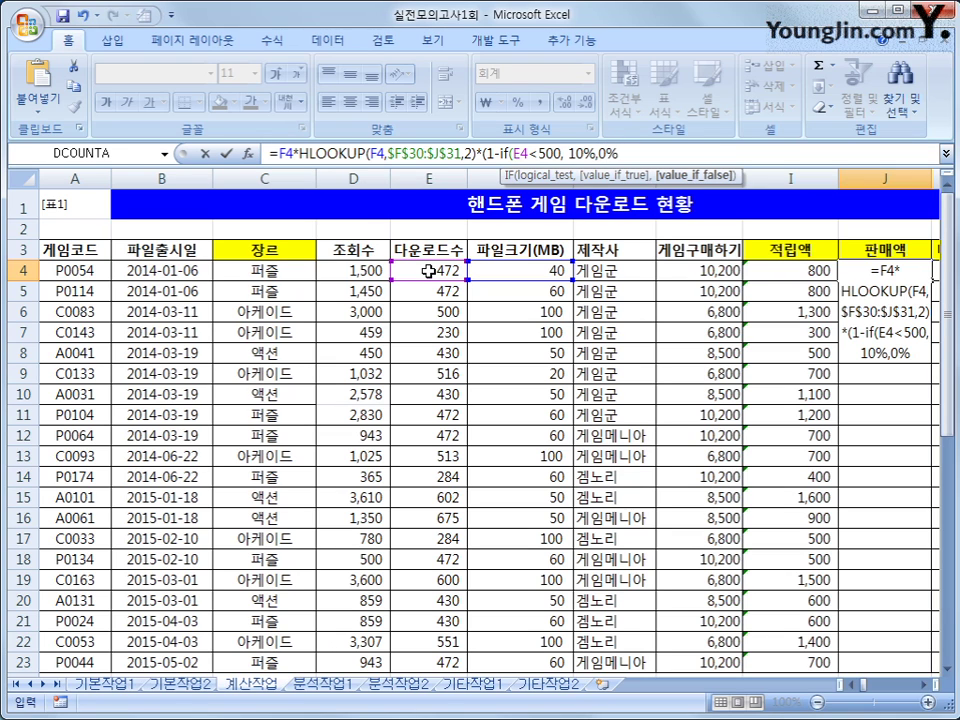
pyautogui.write(')')
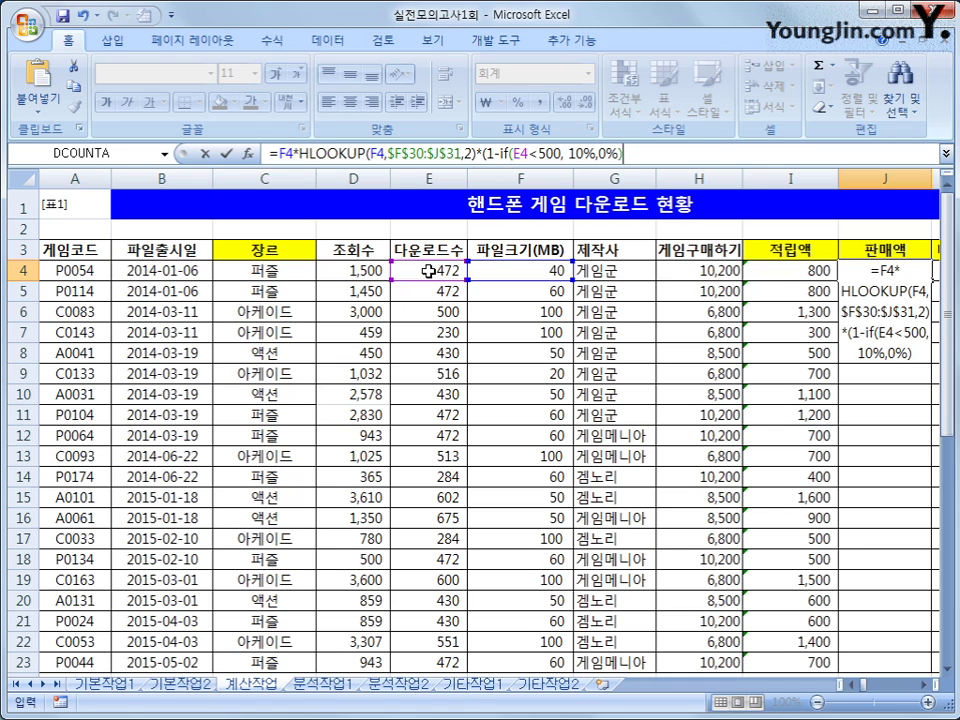
pyautogui.press('Return')
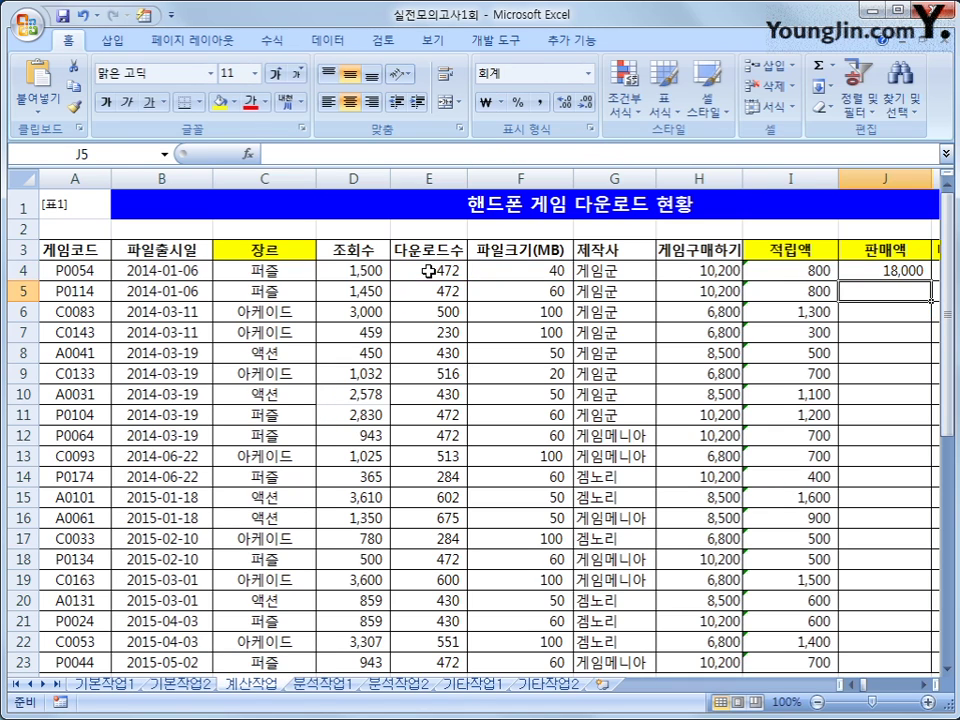
pyautogui.click(900, 271)
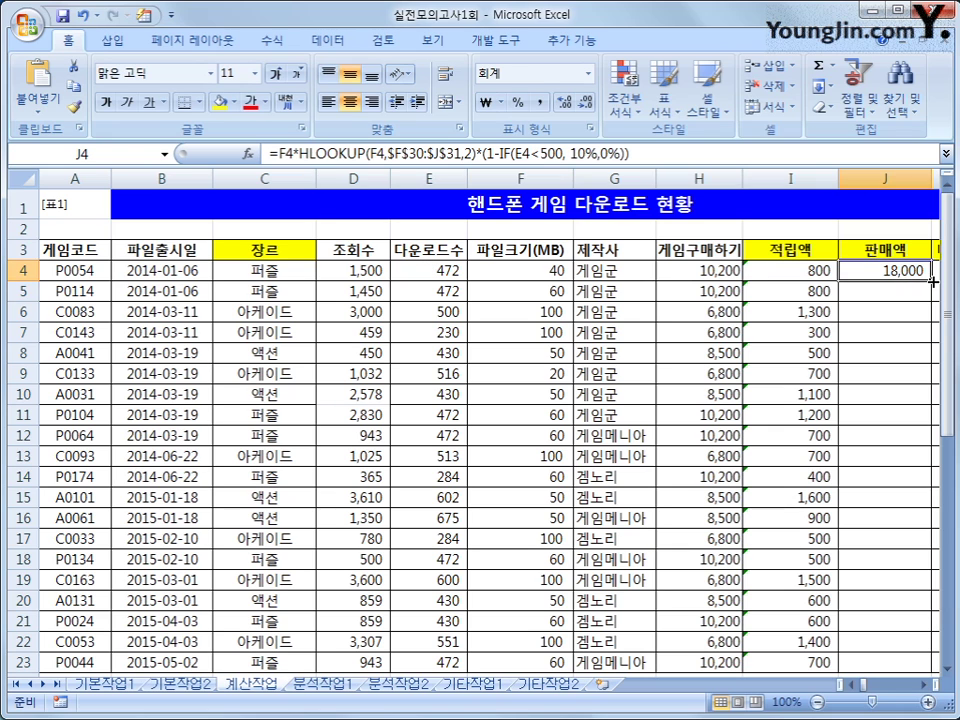
pyautogui.doubleClick(932, 282)
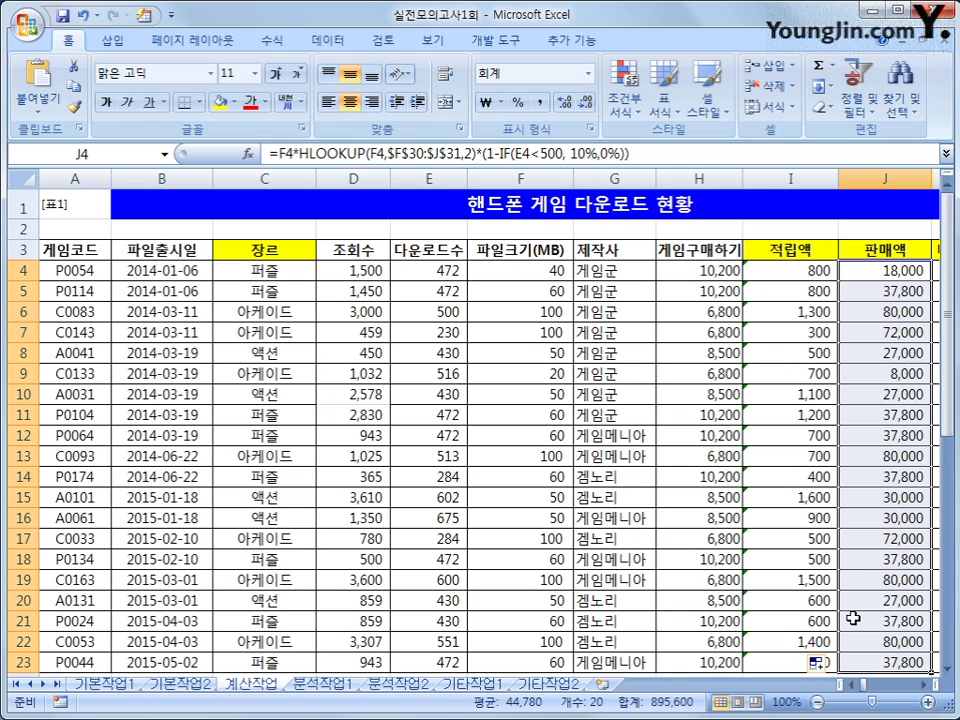
# Select K4 in the 다운로드비율(%) column, open the Visual Basic editor and insert a new standard module
pyautogui.click(922, 684)
pyautogui.click(922, 684)
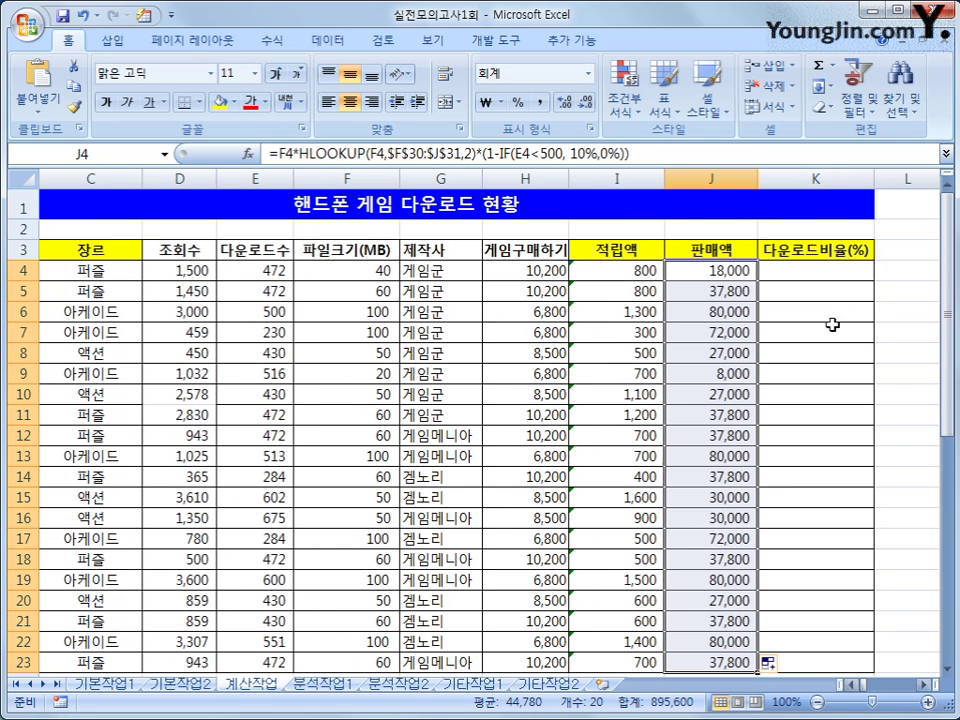
pyautogui.click(801, 271)
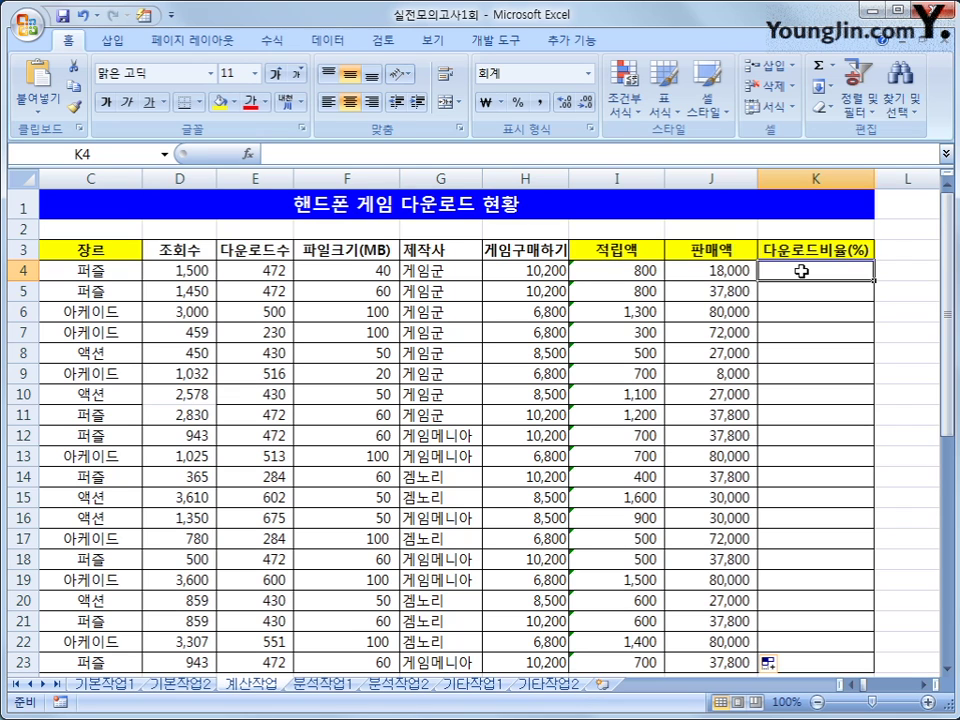
pyautogui.click(496, 40)
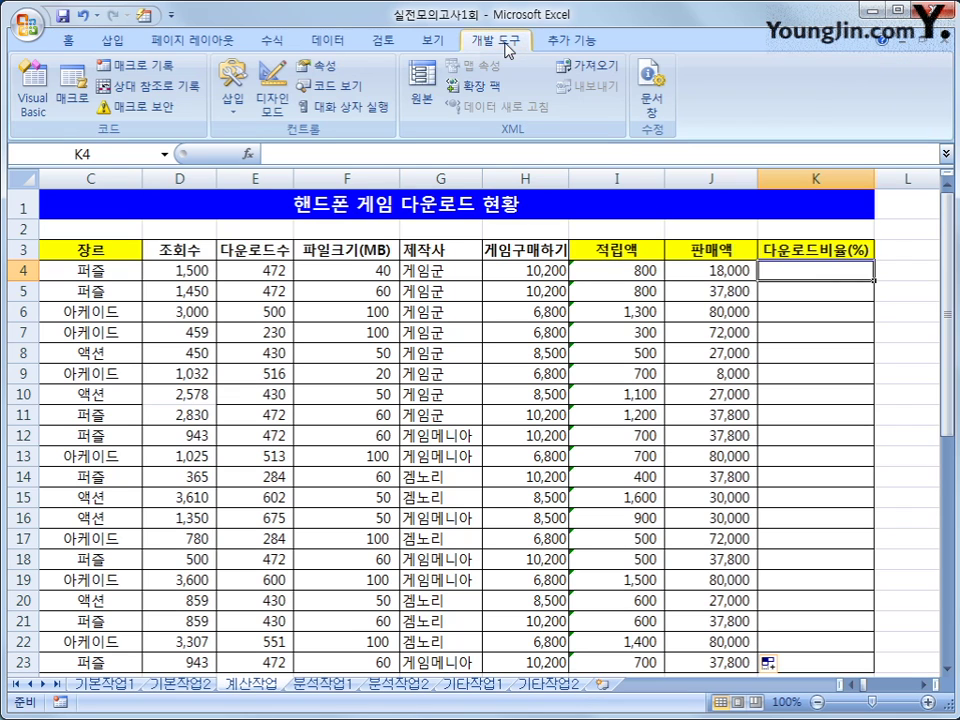
pyautogui.click(33, 100)
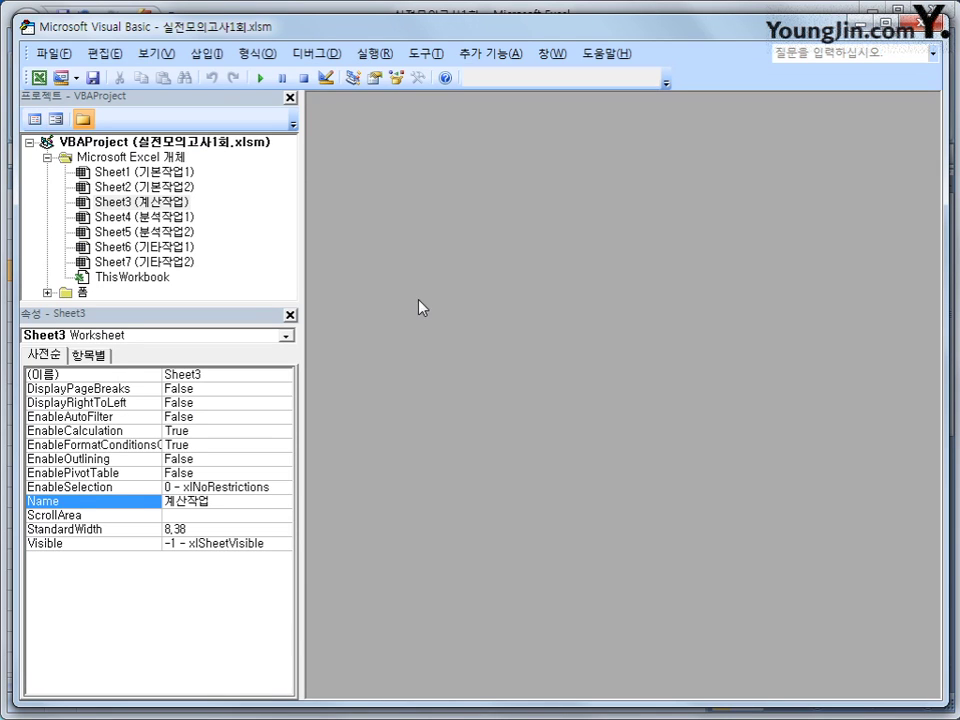
pyautogui.click(208, 54)
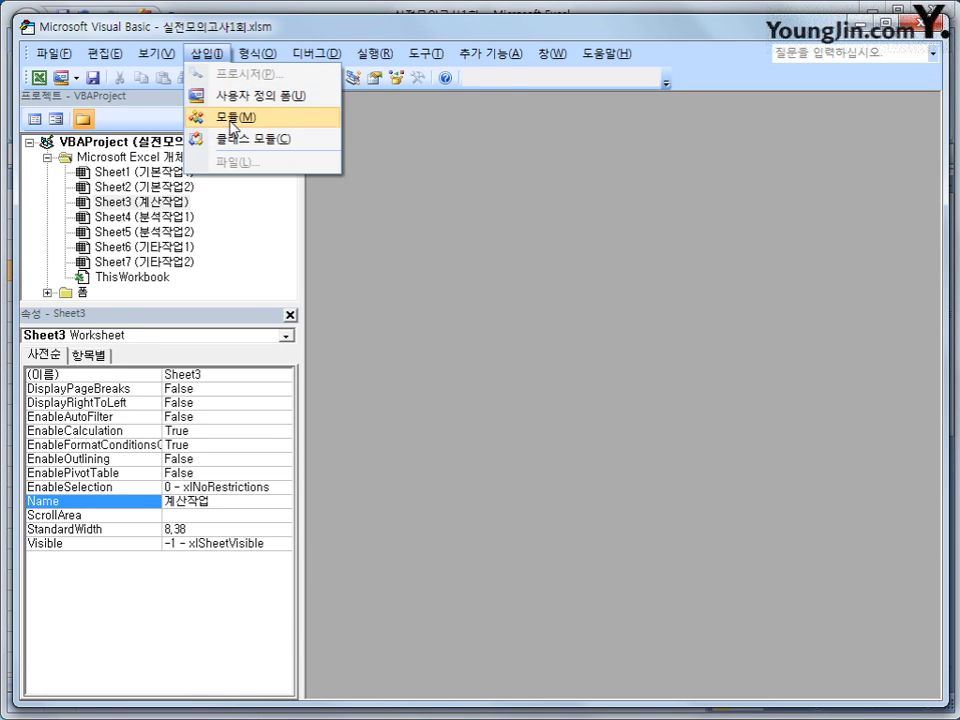
pyautogui.click(230, 114)
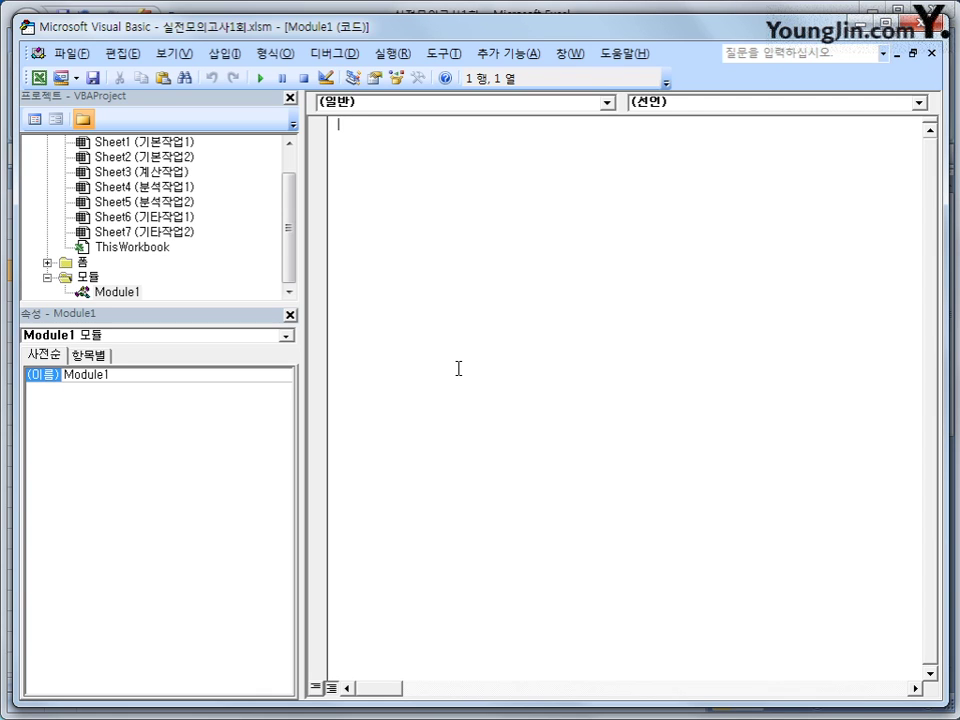
# Declare the public function fn다운로드비율 in Module1 with the parameters 게임코드, 조회수 and 다운로드수
pyautogui.write('public fun')
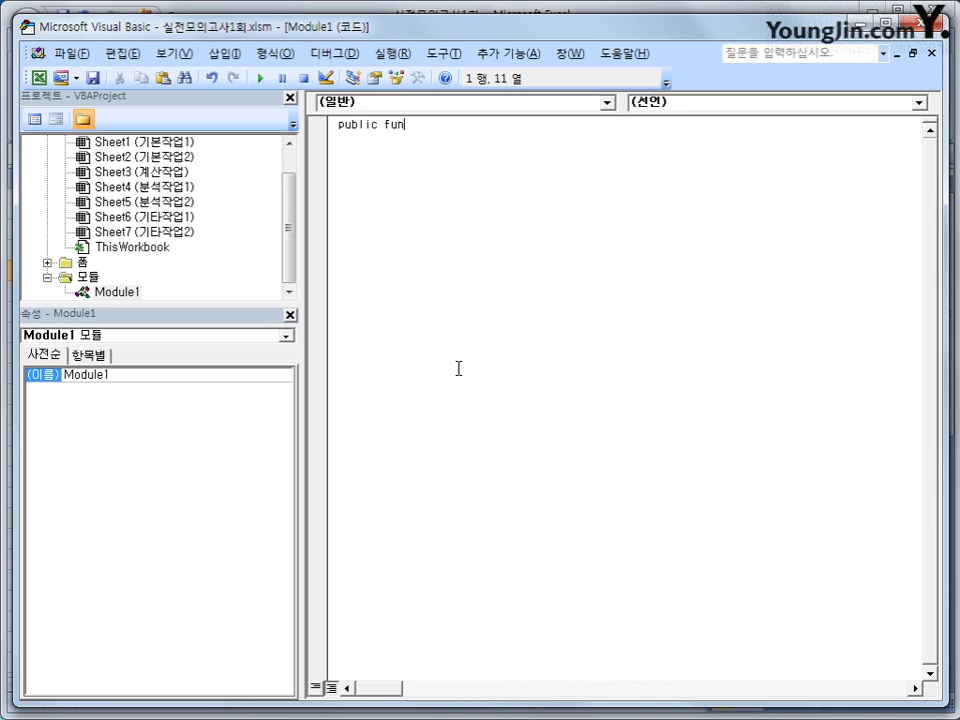
pyautogui.write('ction fn')
pyautogui.press('Hangul')
pyautogui.write('다운로드비')
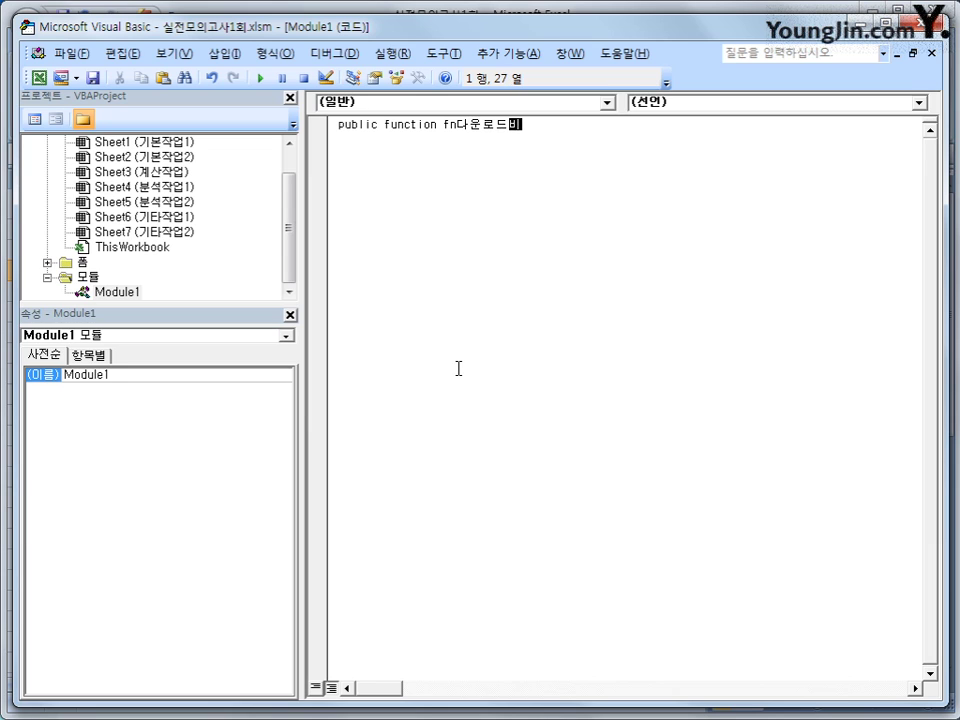
pyautogui.write('율(게임ㅋ')
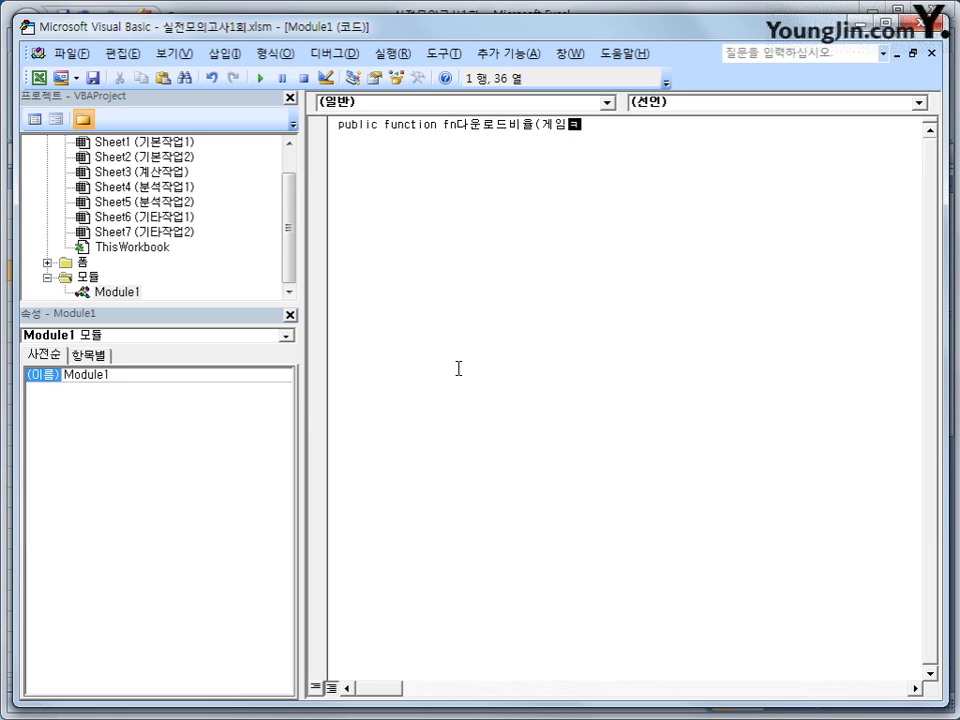
pyautogui.write('코드,조회수,')
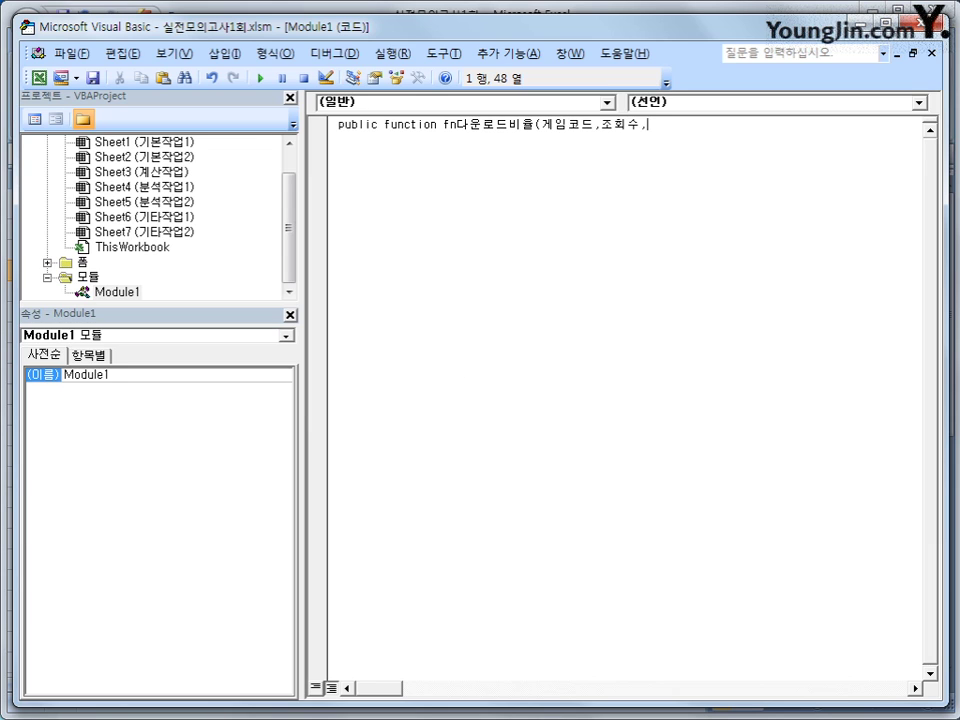
pyautogui.write('다우')
pyautogui.write('로드수)')
pyautogui.press('Return')
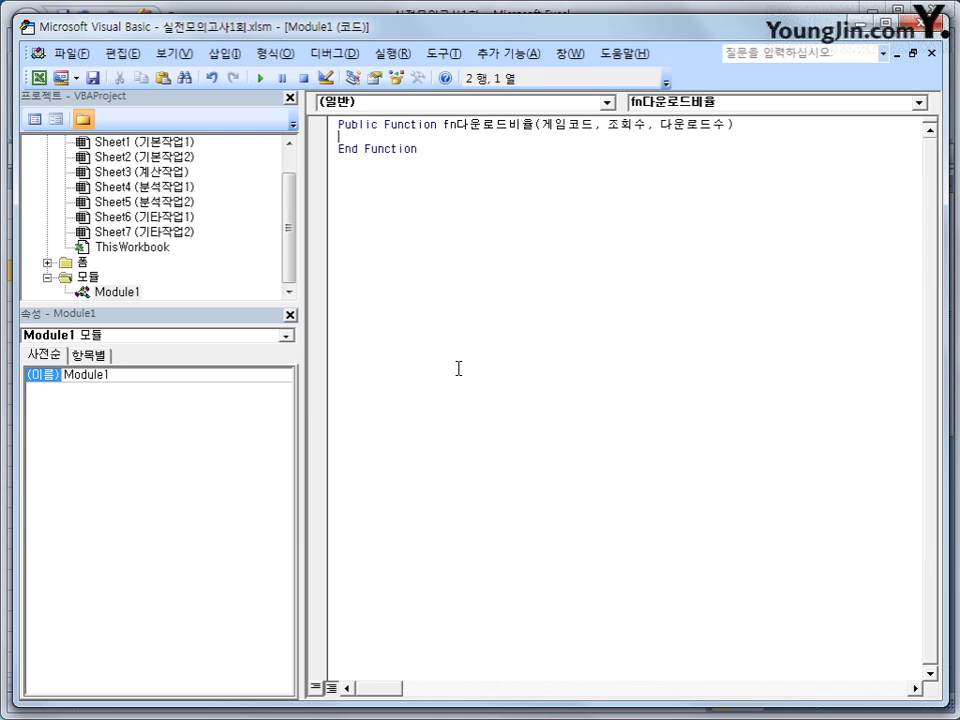
# In the function body, assign fn다운로드비율 = (다운로드수 / 조회수 * 100) + 추가비율 on an indented line
pyautogui.press('Tab')
pyautogui.press('Return')
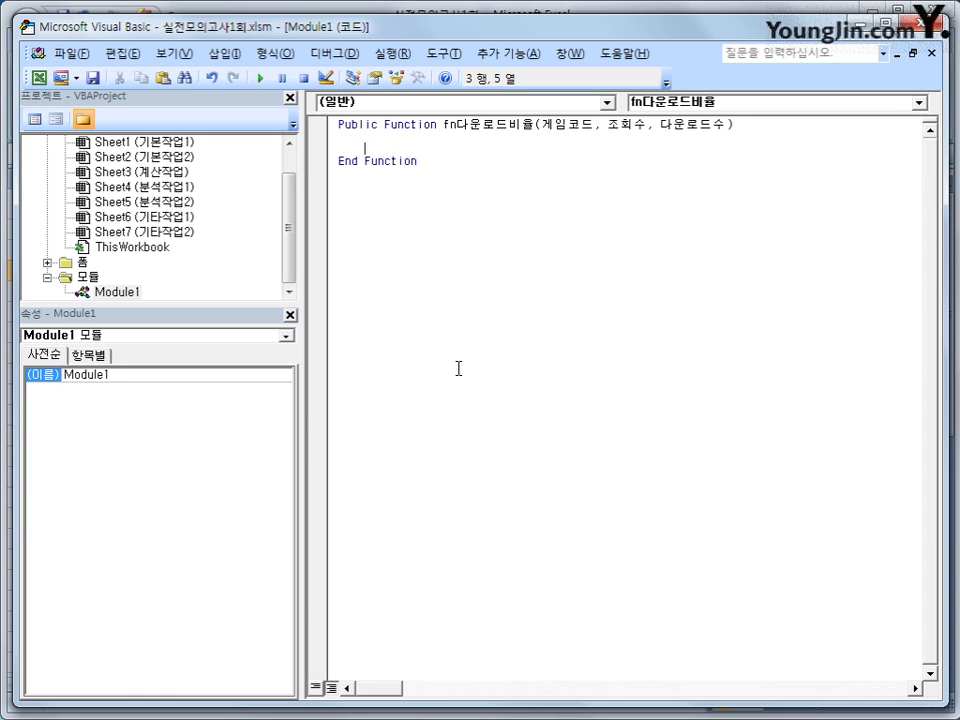
pyautogui.write('fn다운로드비')
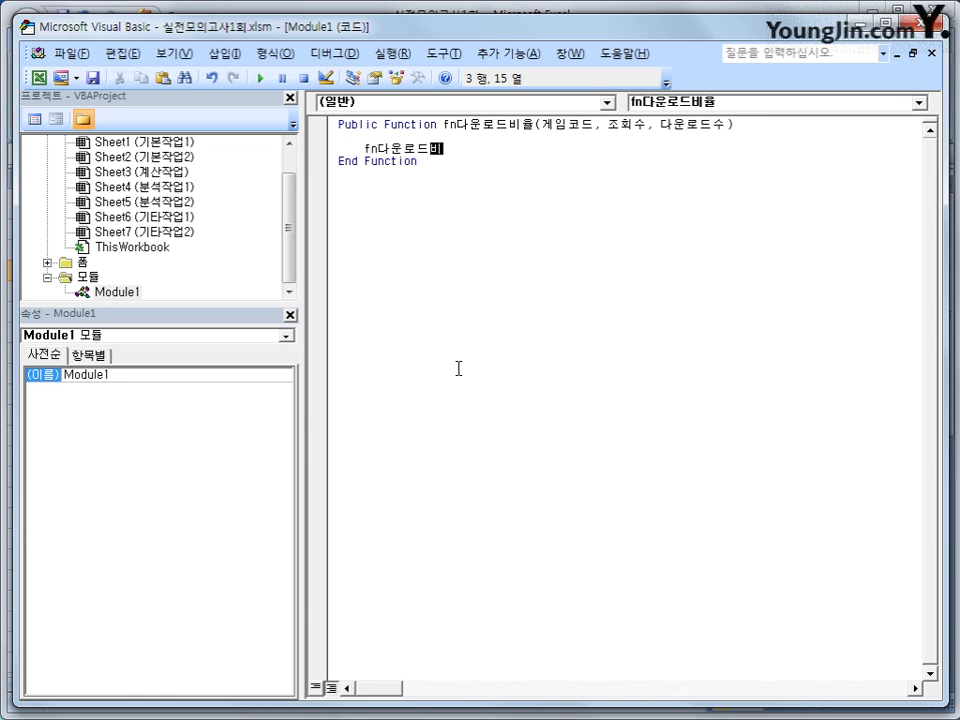
pyautogui.write('율 =(다운로드')
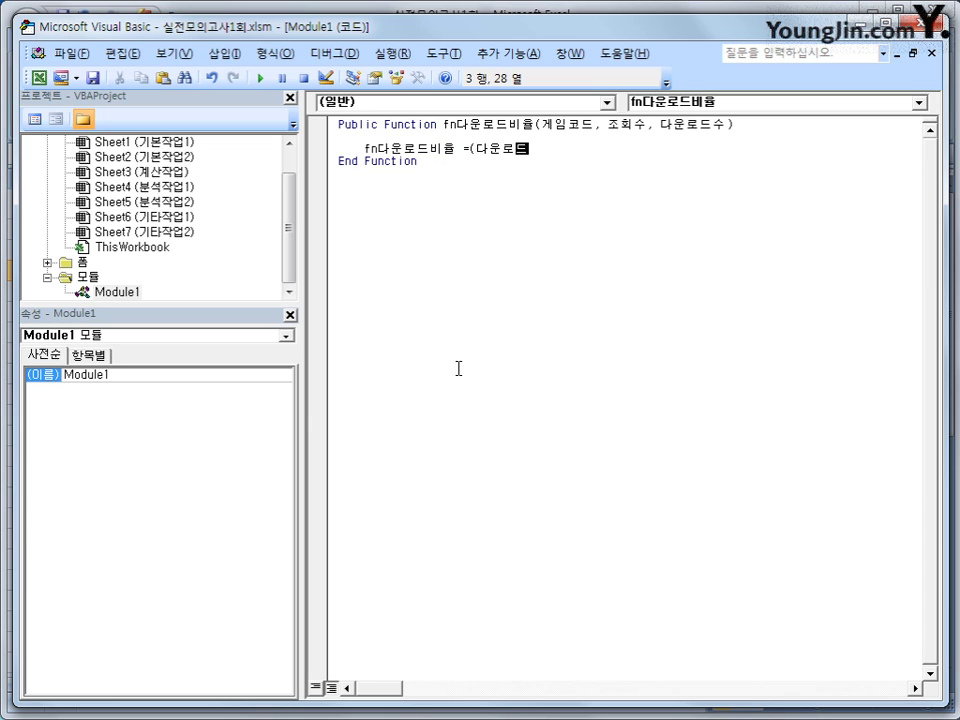
pyautogui.write('수/조회')
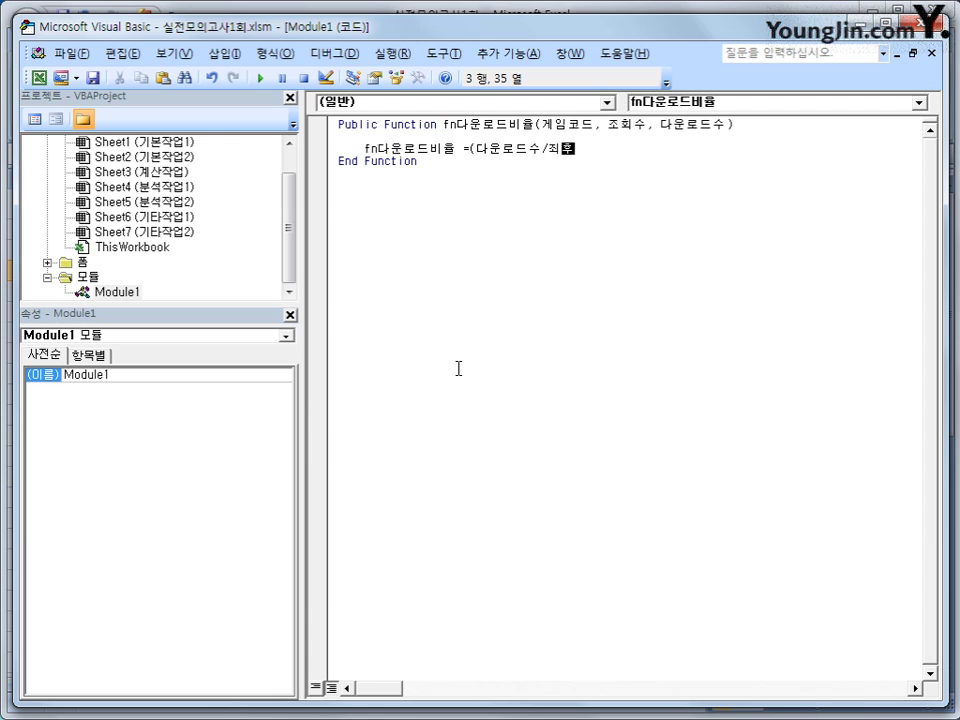
pyautogui.press('BackSpace')
pyautogui.press('BackSpace')
pyautogui.write('조회수 * 100) + 추가비율')
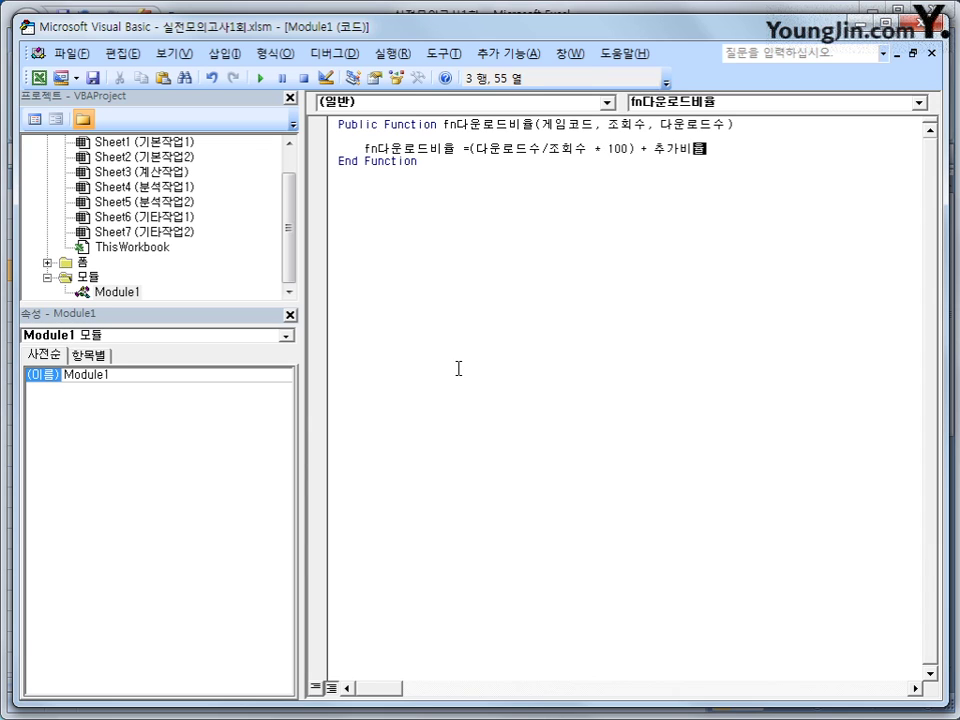
pyautogui.press('Return')
# Above the fn다운로드비율 assignment, make room for an If block and open it with If Left(게임코드, 1) = "A" Then
pyautogui.press('Up')
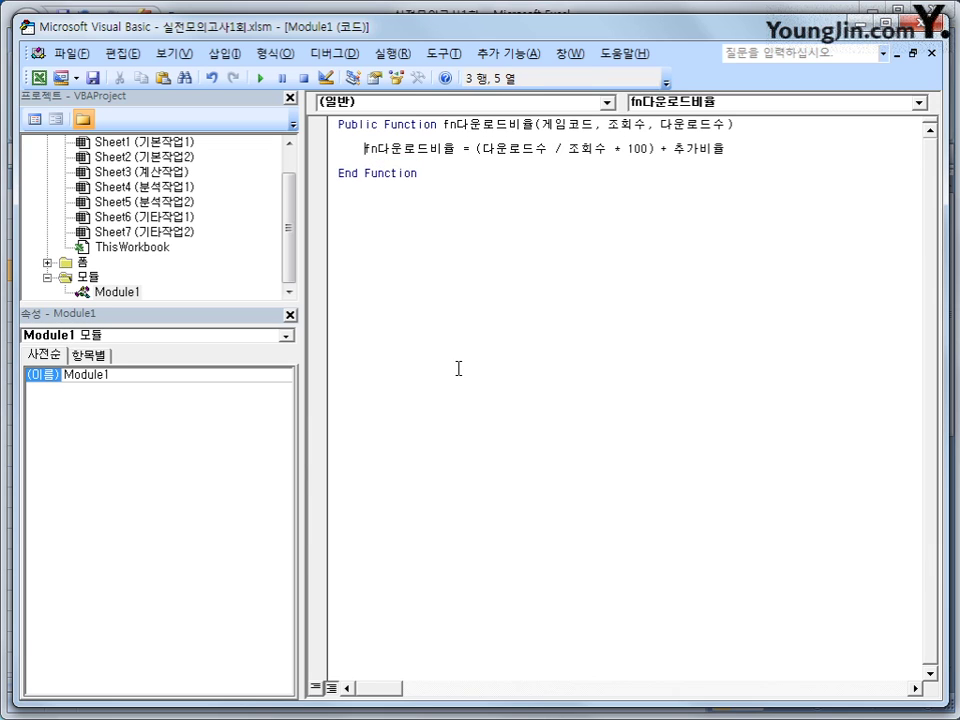
pyautogui.press('Return')
pyautogui.press('Up')
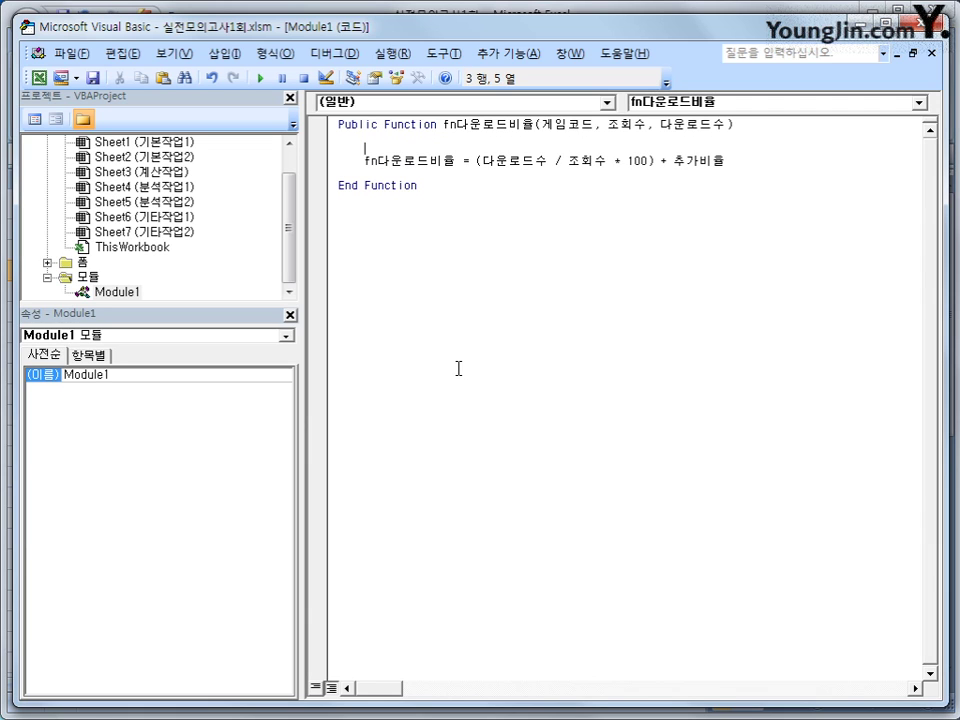
pyautogui.press('Down')
pyautogui.press('Up')
pyautogui.press('Return')
pyautogui.press('Up')
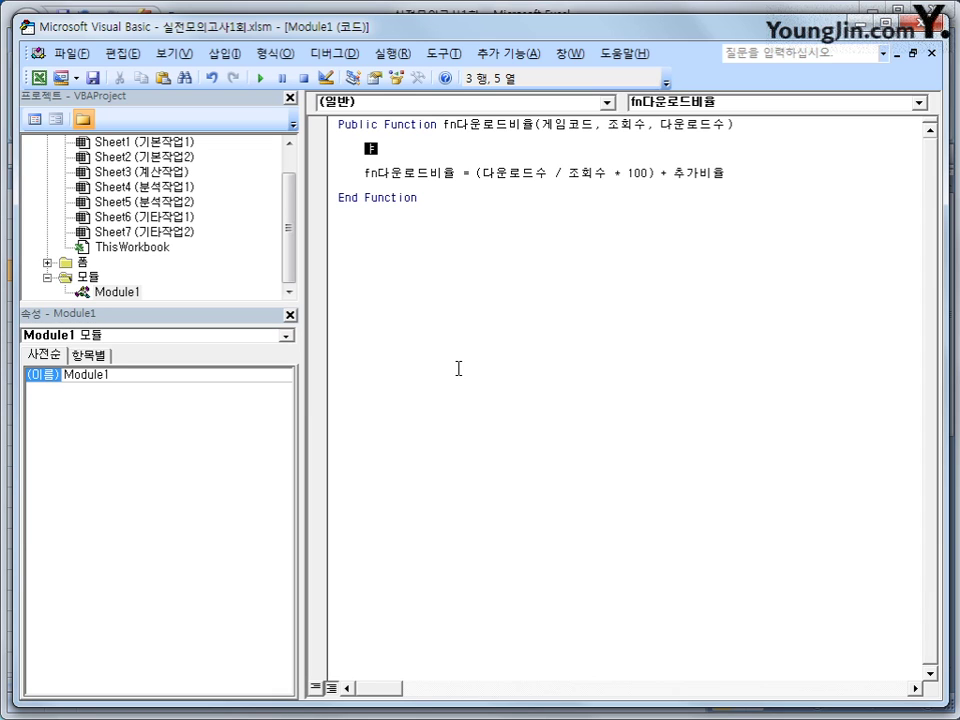
pyautogui.write('if left')
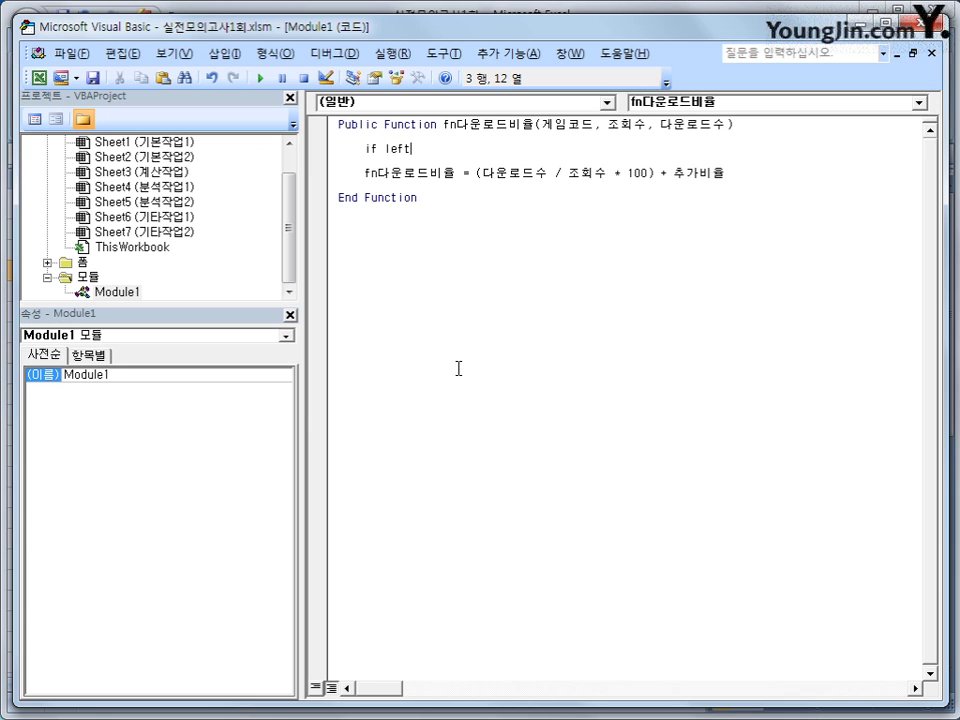
pyautogui.write('(게임코드')
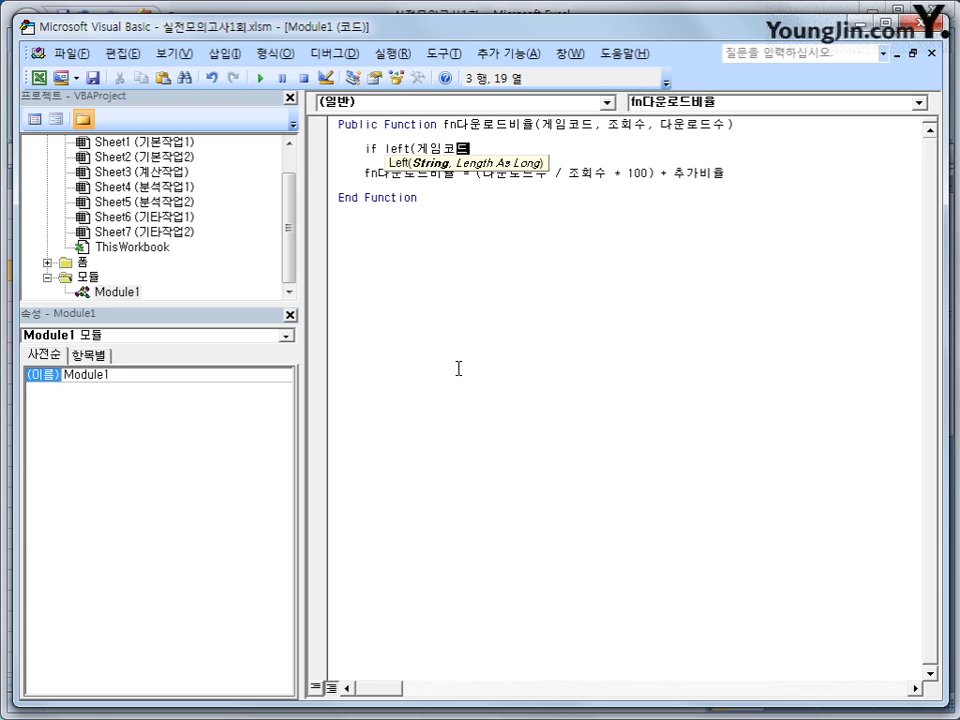
pyautogui.write(',1) ')
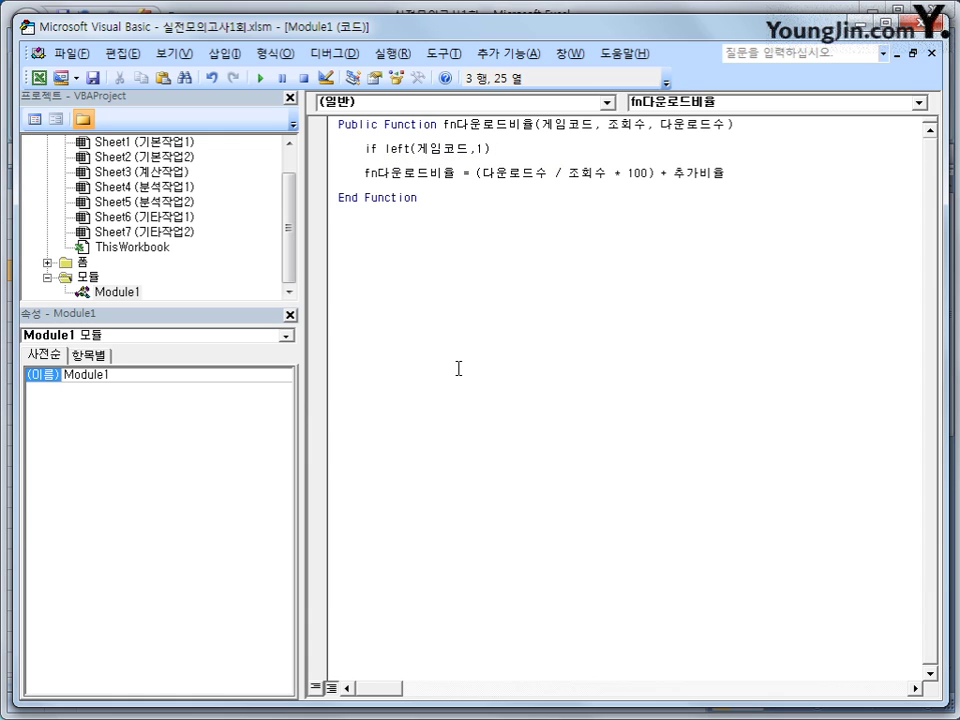
pyautogui.write('="A" then')
pyautogui.press('Return')
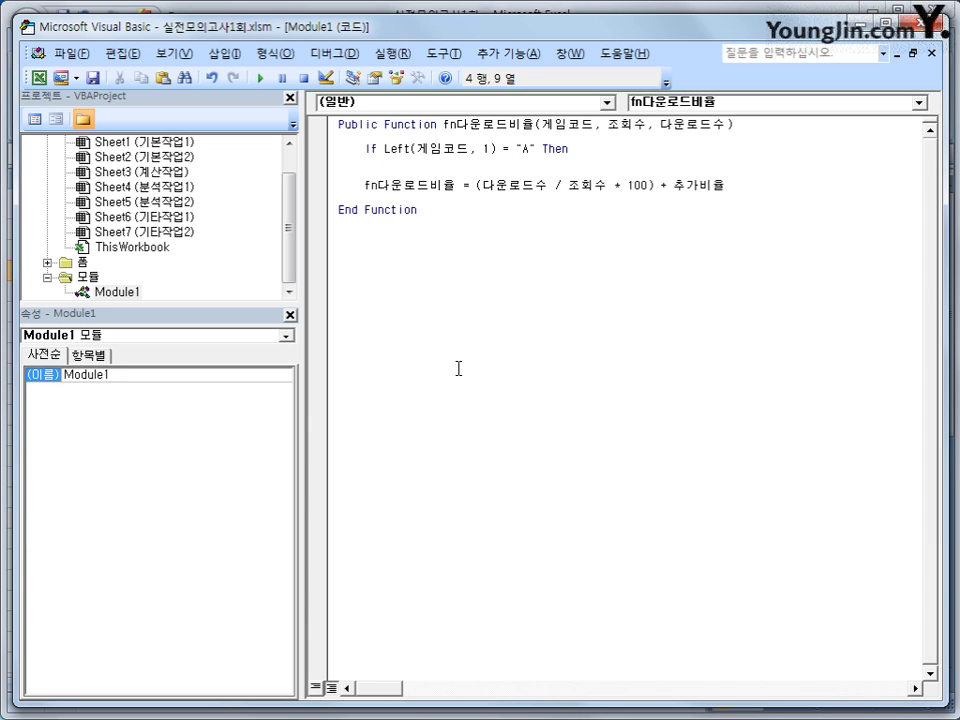
# Set 추가비율 = 10 in the If branch and 추가비율 = 0 under Else, and close the block with End If
pyautogui.write('추가비율 ')
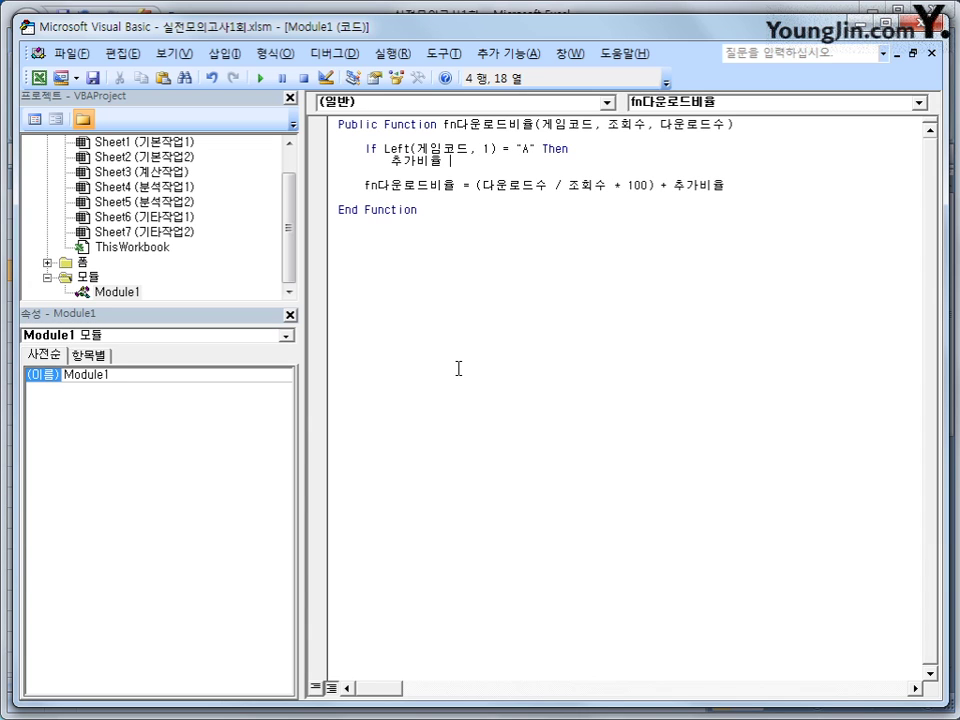
pyautogui.write('= 10')
pyautogui.press('Return')
pyautogui.press('BackSpace')
pyautogui.write('else')
pyautogui.press('Return')
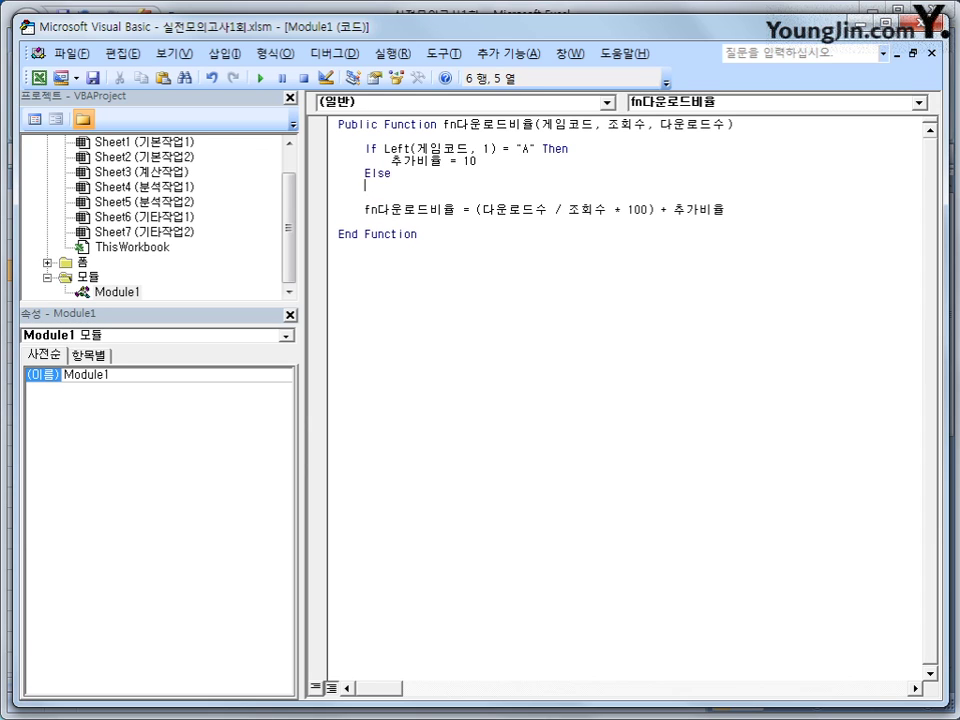
pyautogui.press('Tab')
pyautogui.write('추가비율 =0')
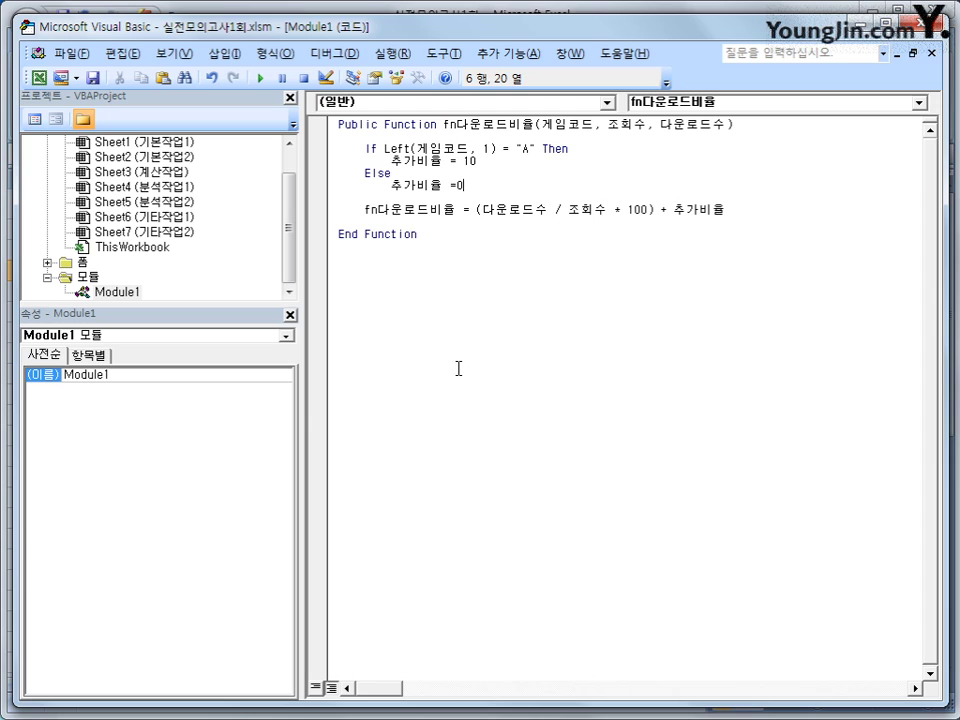
pyautogui.press('Return')
pyautogui.press('BackSpace')
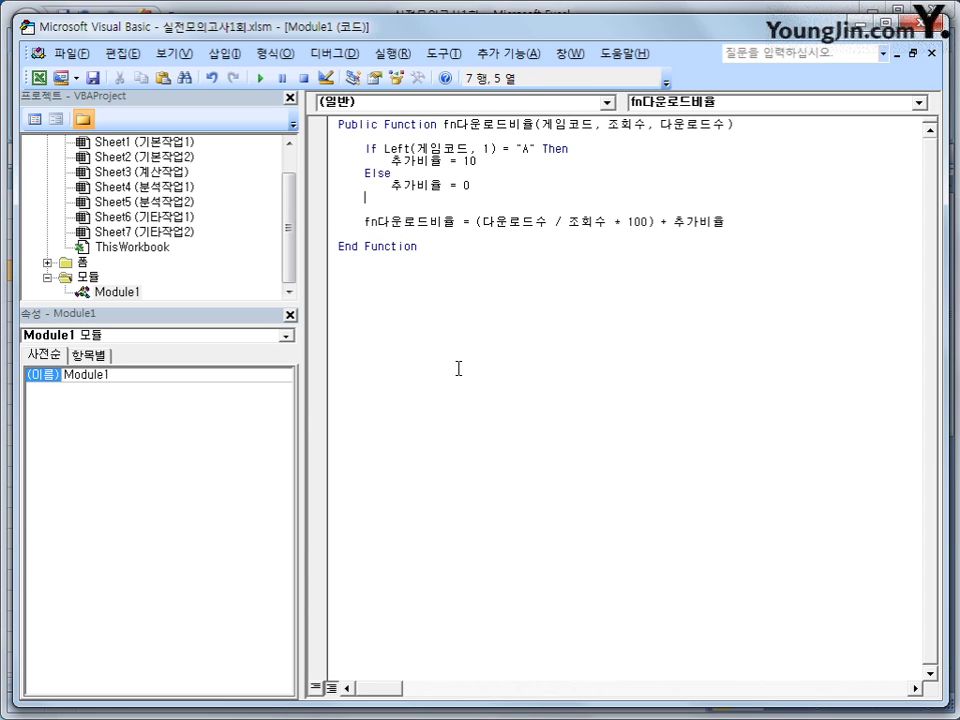
pyautogui.write('end if')
pyautogui.press('Return')
pyautogui.moveTo(739, 228); pyautogui.dragTo(685, 222)
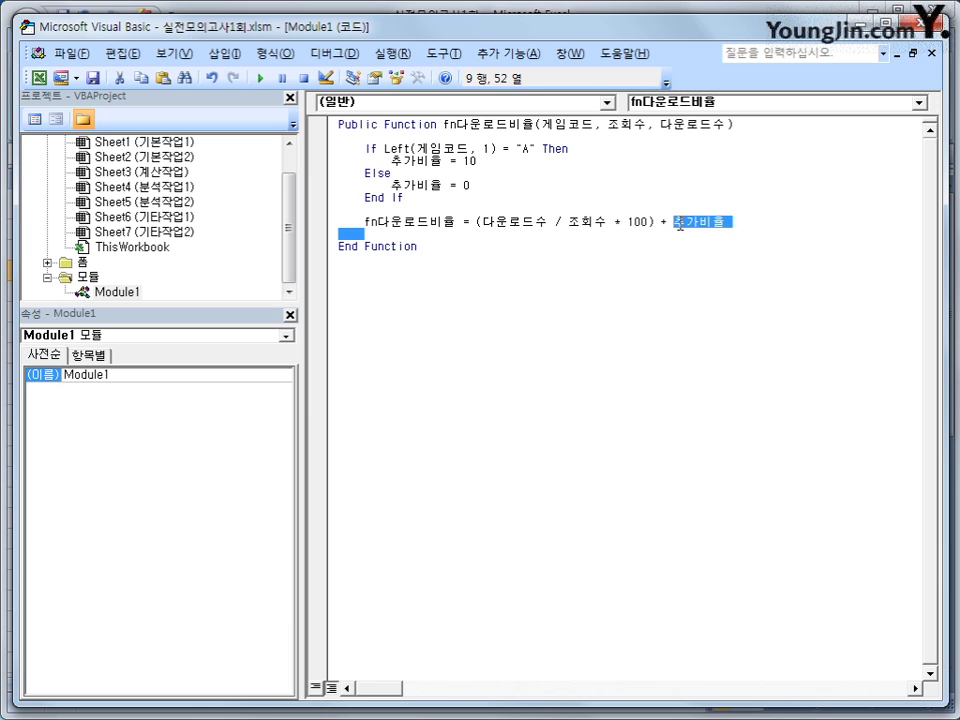
pyautogui.click(688, 244)
pyautogui.moveTo(363, 222); pyautogui.dragTo(739, 221)
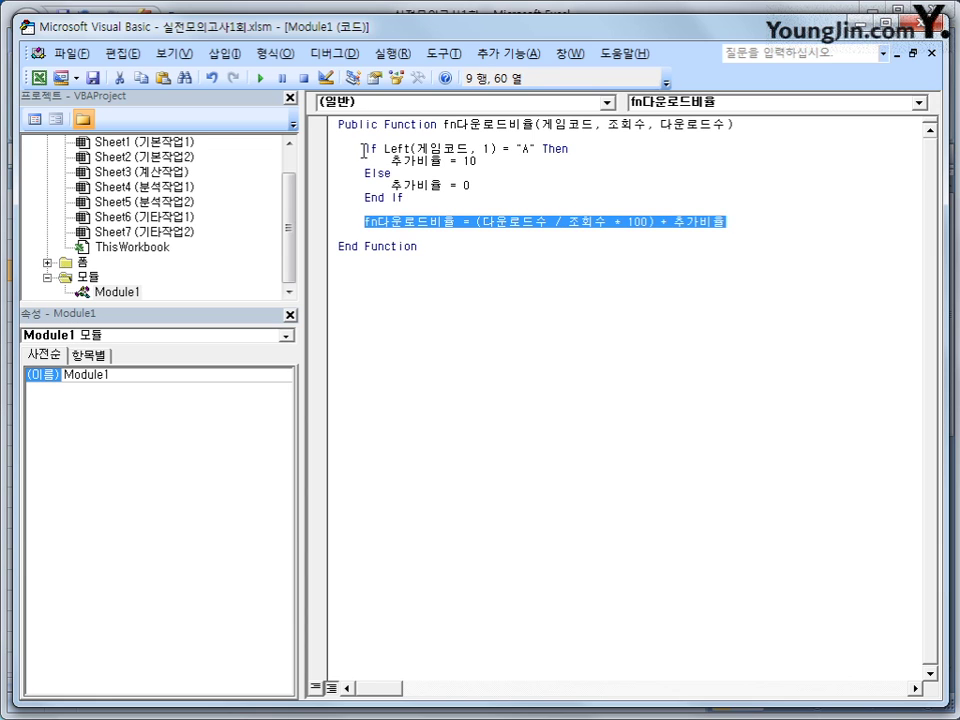
pyautogui.moveTo(366, 148); pyautogui.dragTo(414, 203)
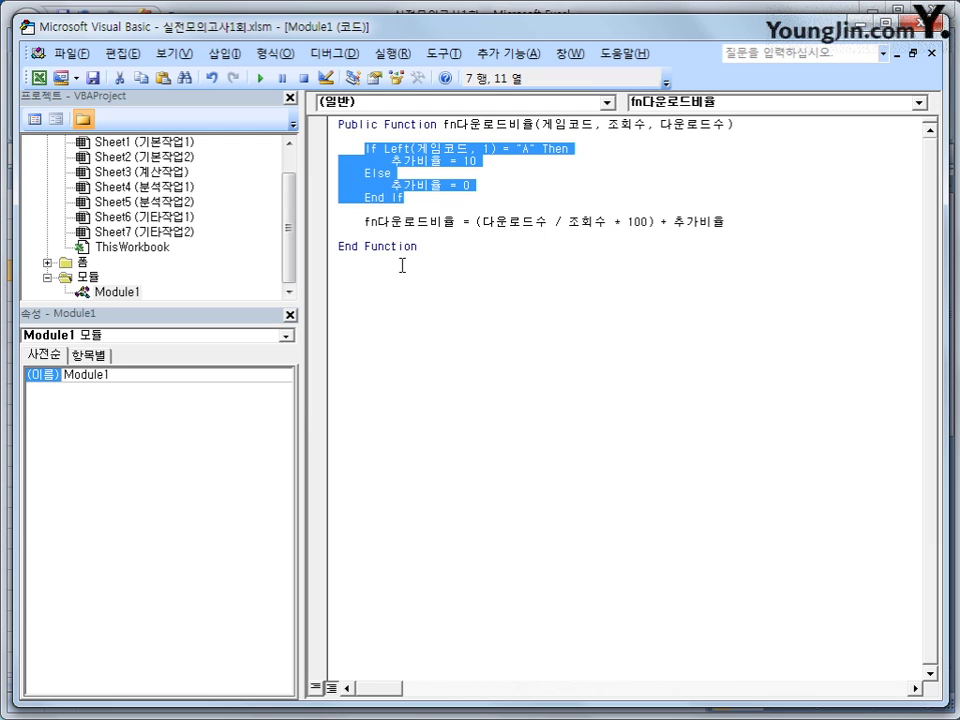
pyautogui.click(447, 261)
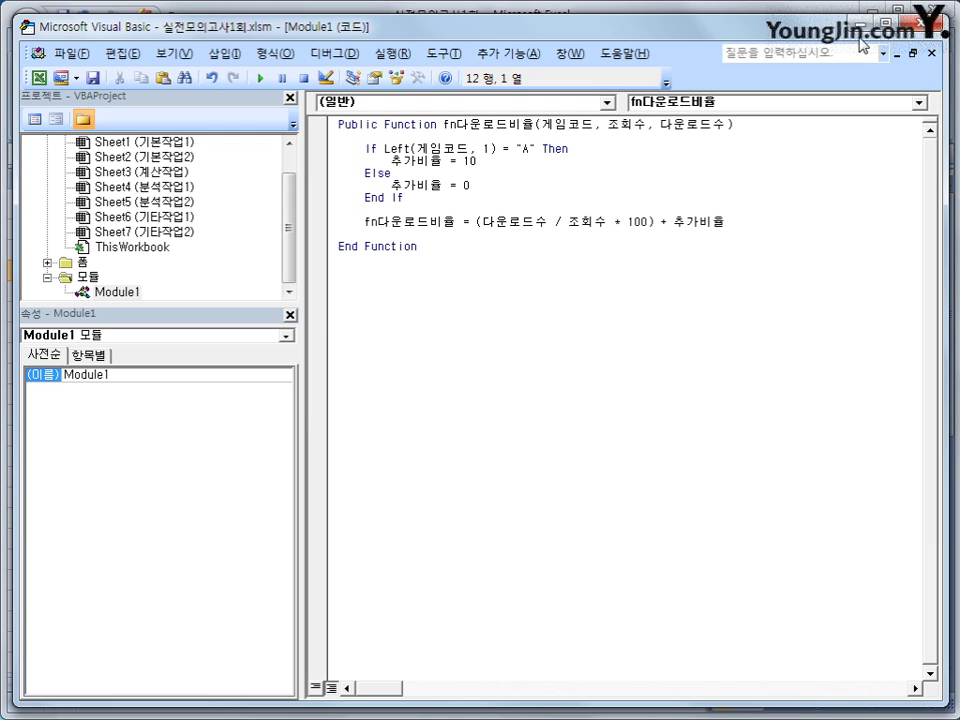
# Close the Visual Basic editor and insert the user-defined function fn다운로드비율 into cell K4
pyautogui.click(902, 15)
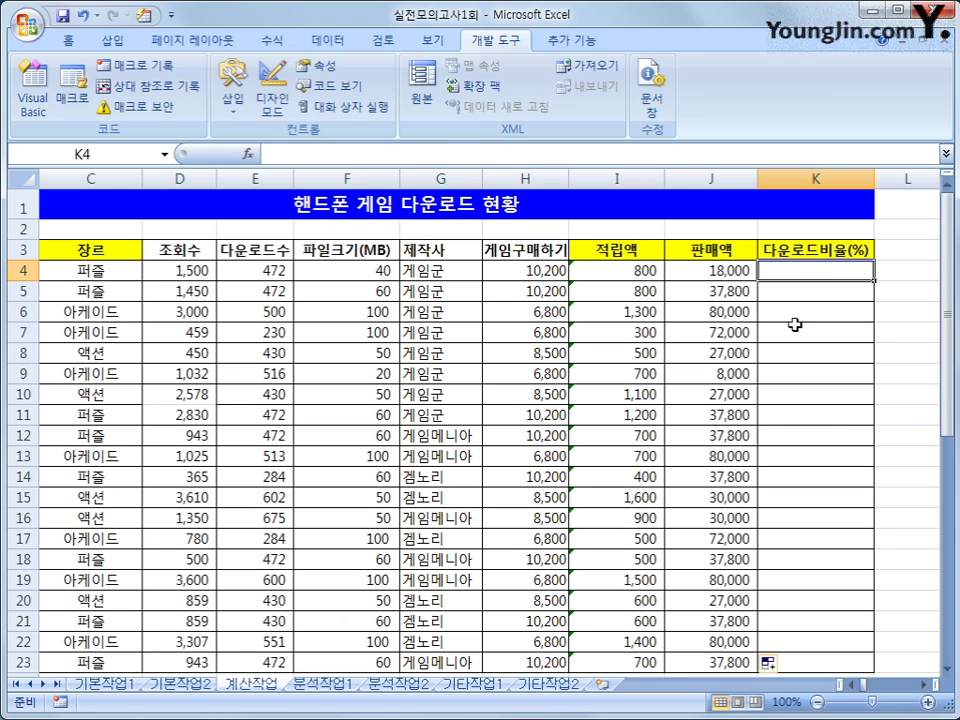
pyautogui.click(247, 153)
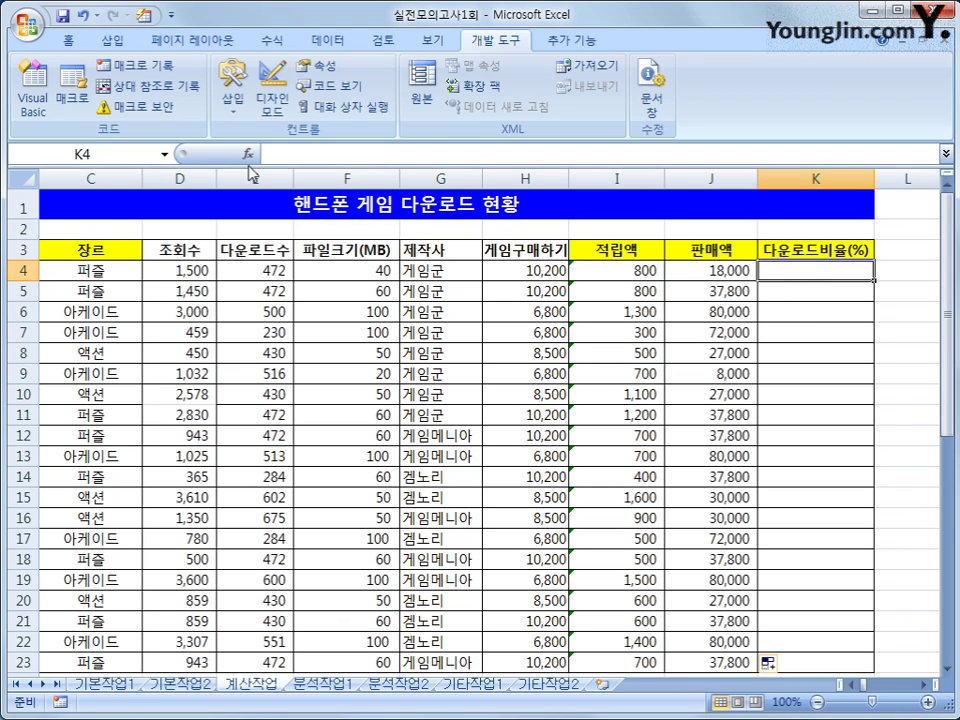
pyautogui.click(409, 410)
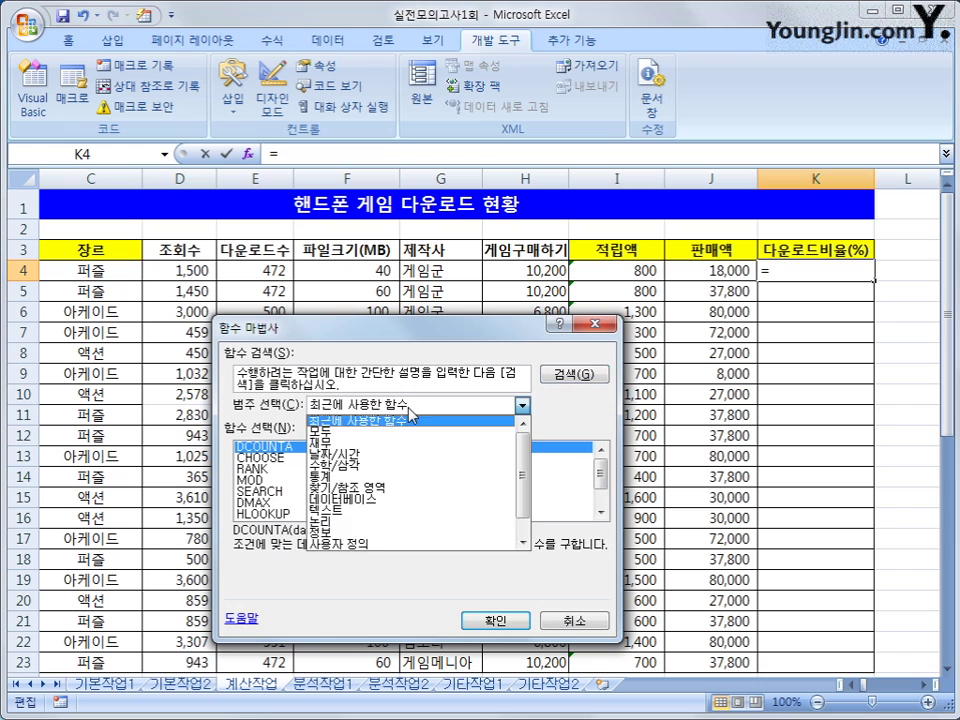
pyautogui.click(325, 544)
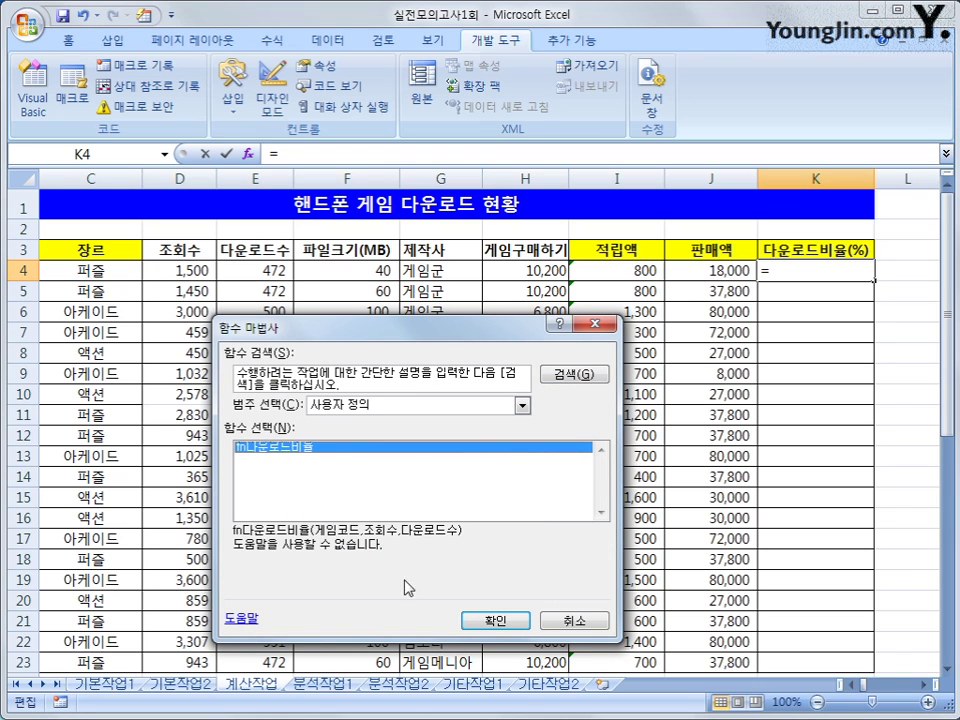
pyautogui.click(495, 620)
# Supply A4 as 게임코드, D4 as 조회수 and E4 as 다운로드수, and enter the function in K4
pyautogui.moveTo(380, 512); pyautogui.dragTo(505, 545)
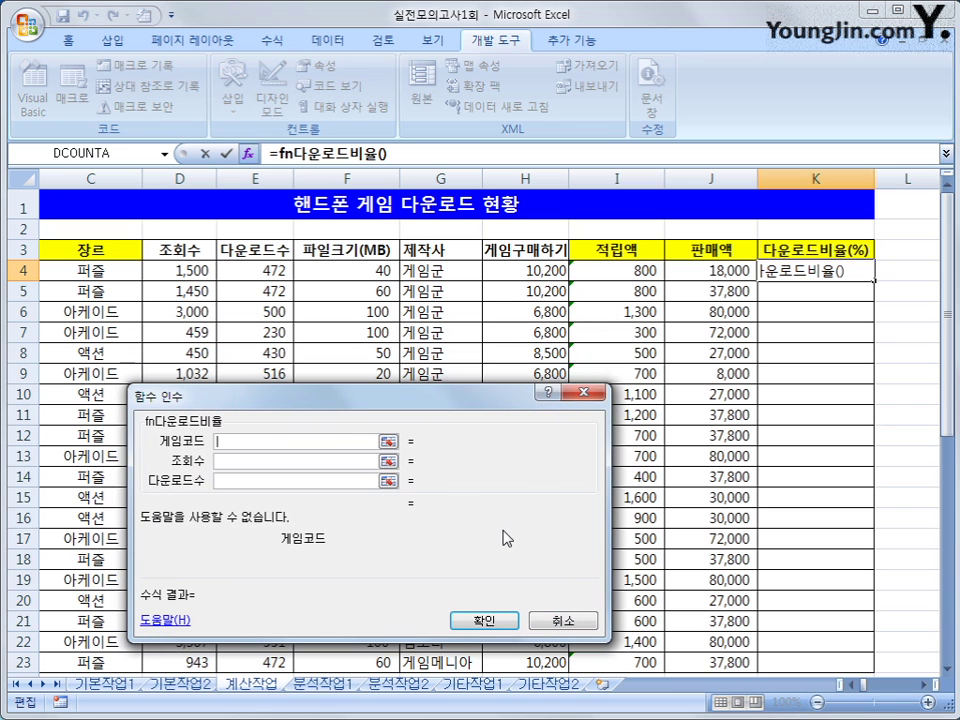
pyautogui.click(855, 685)
pyautogui.click(855, 685)
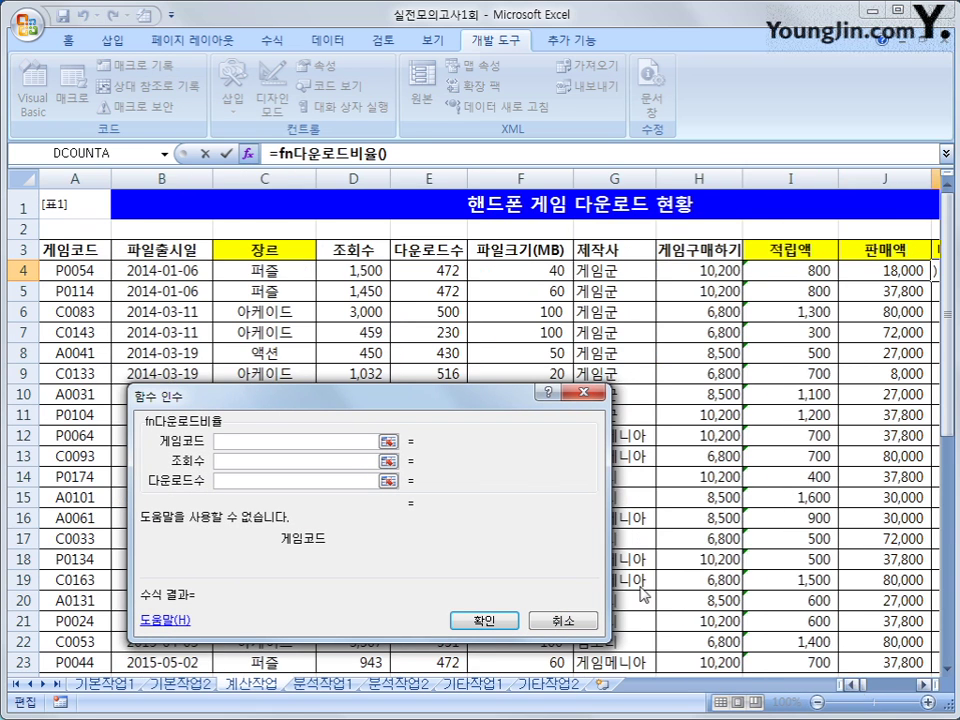
pyautogui.click(101, 269)
pyautogui.click(238, 462)
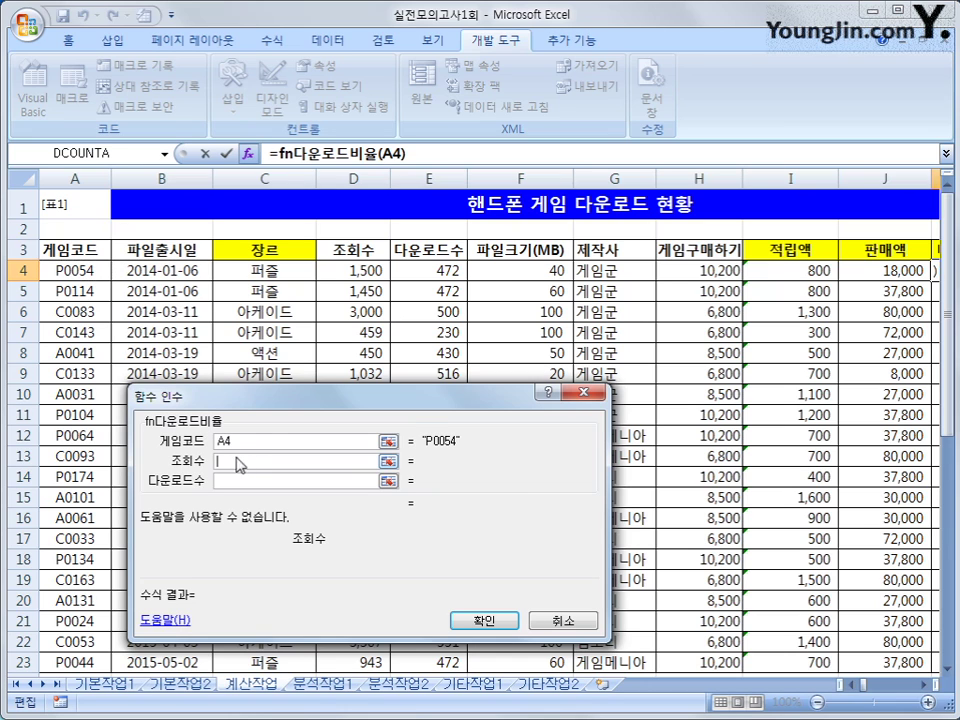
pyautogui.click(366, 272)
pyautogui.click(240, 481)
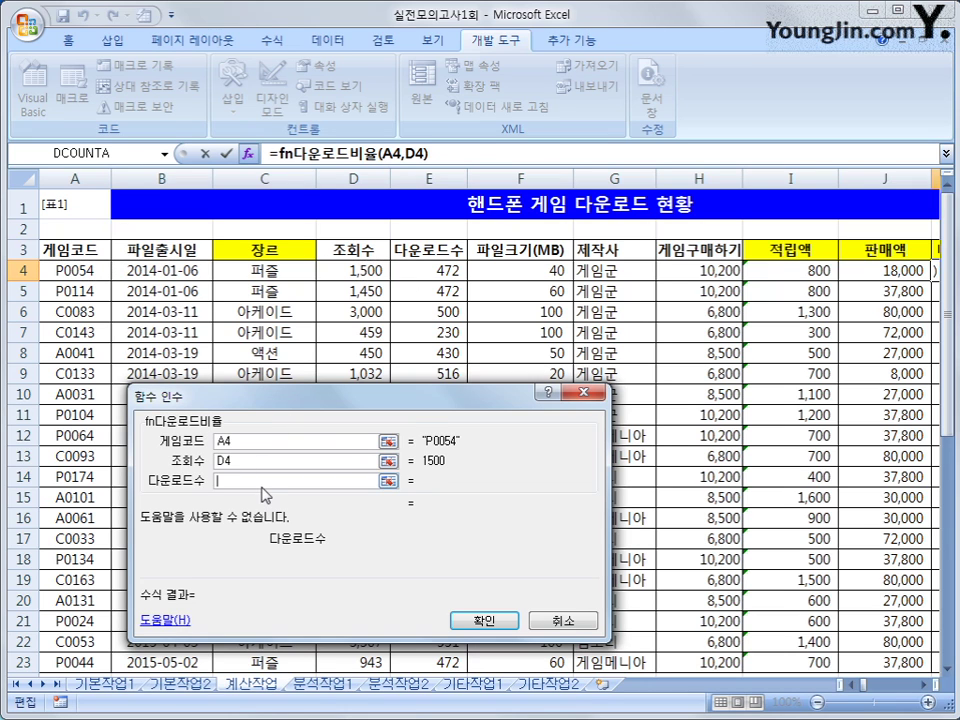
pyautogui.click(421, 270)
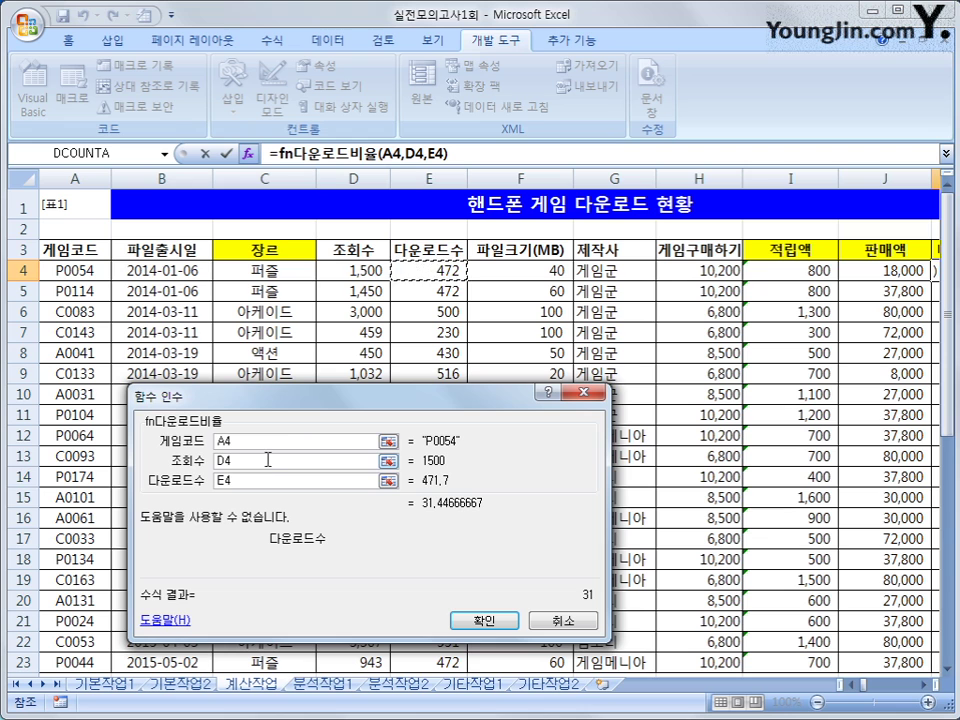
pyautogui.click(481, 624)
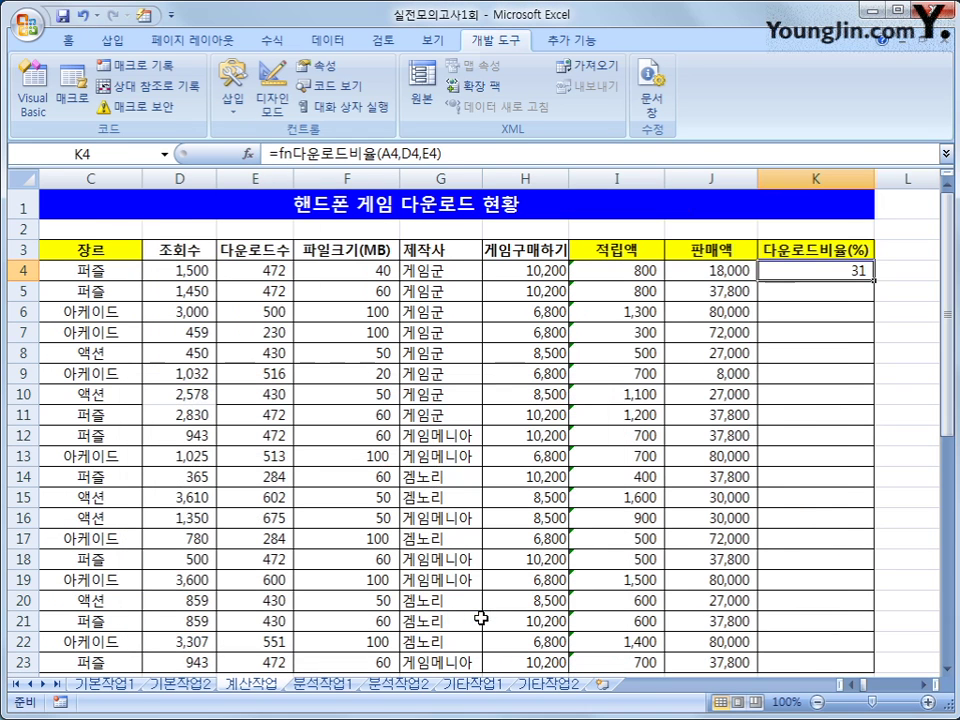
# Copy the 다운로드비율(%) formula from K4 down through K23
pyautogui.doubleClick(875, 280)
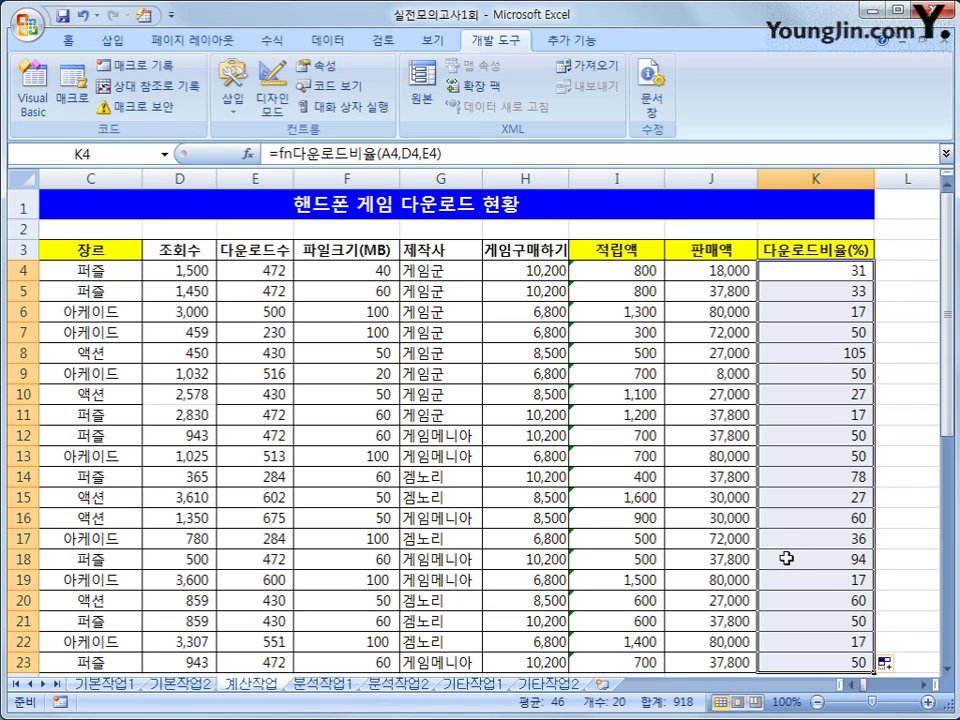
pyautogui.click(845, 662)
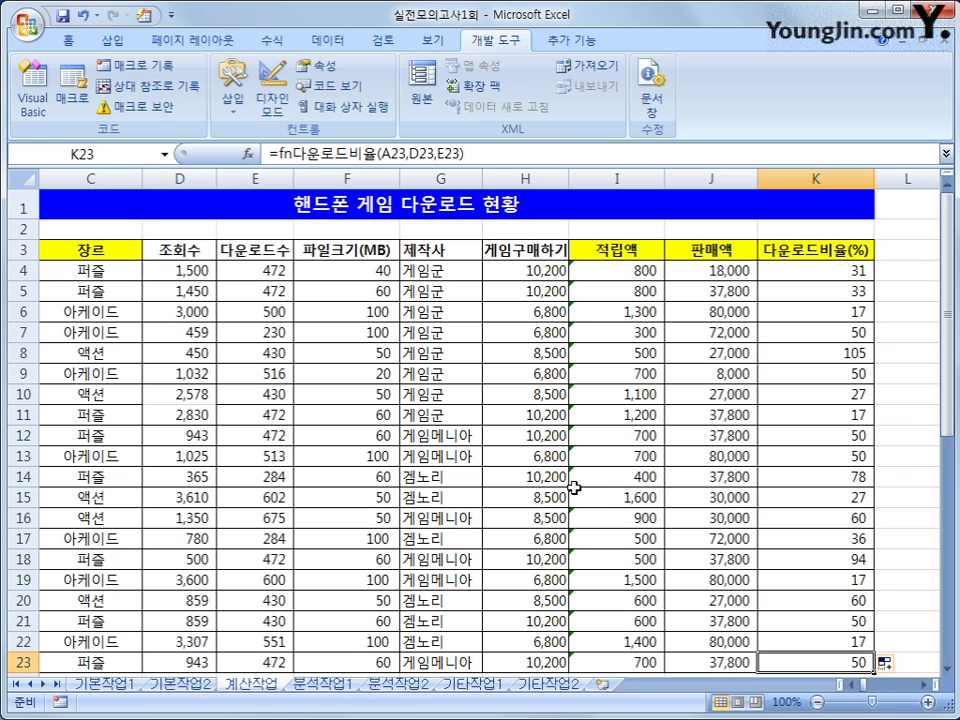
# In C28, the 2014 평균다운로드수 cell of [표2], begin the formula =average(if(year(
pyautogui.scroll(-4, 437, 486)
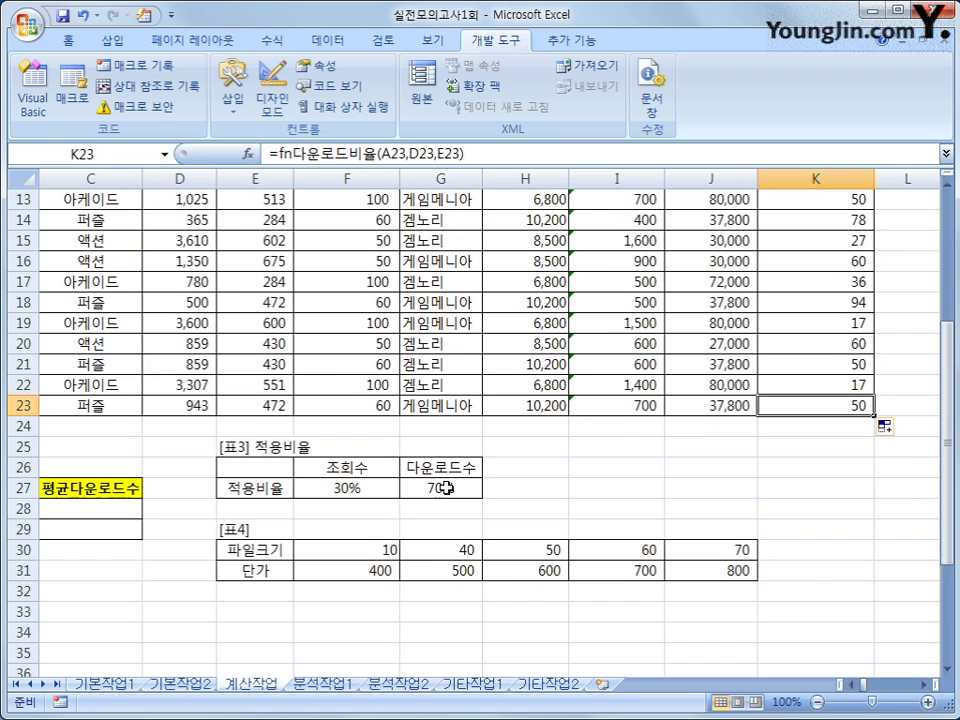
pyautogui.click(850, 686)
pyautogui.click(851, 686)
pyautogui.click(264, 507)
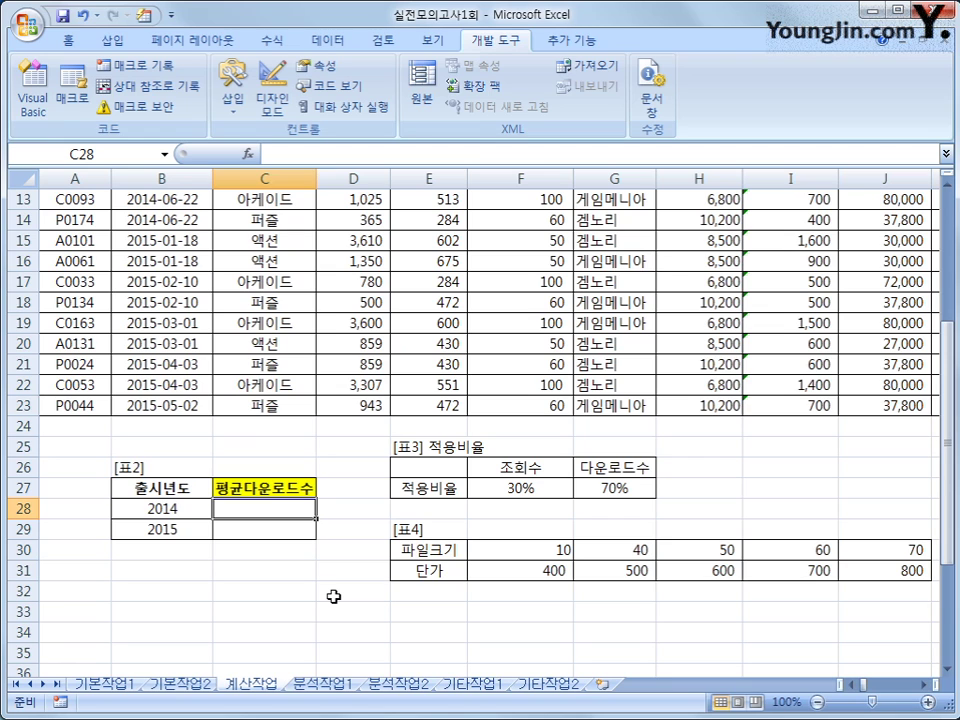
pyautogui.moveTo(113, 500); pyautogui.dragTo(142, 521)
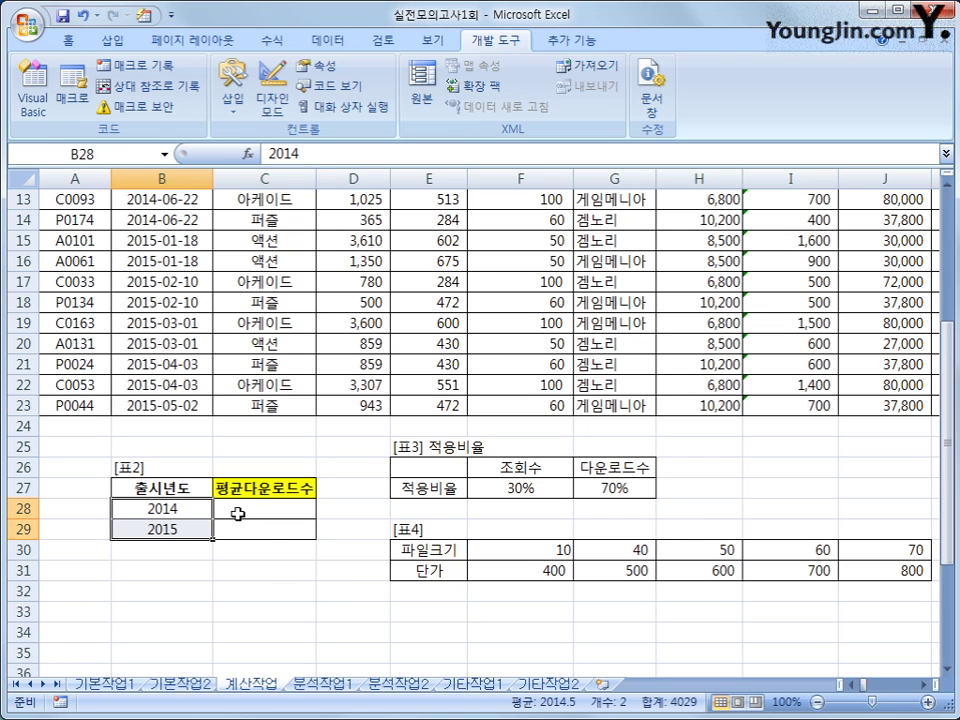
pyautogui.click(238, 513)
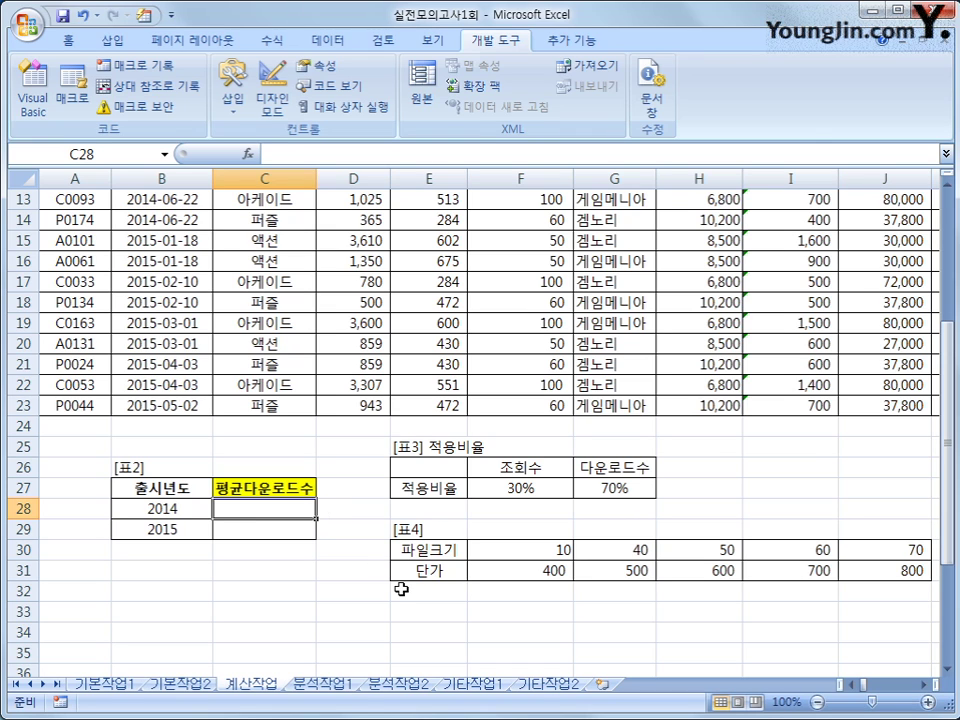
pyautogui.write('=')
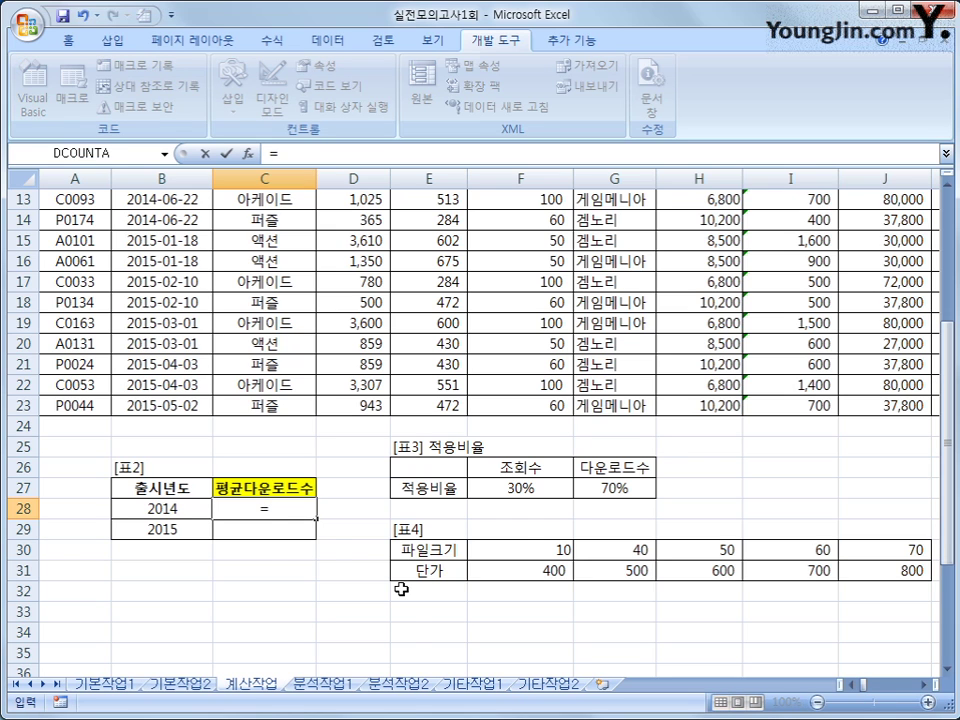
pyautogui.write('average(')
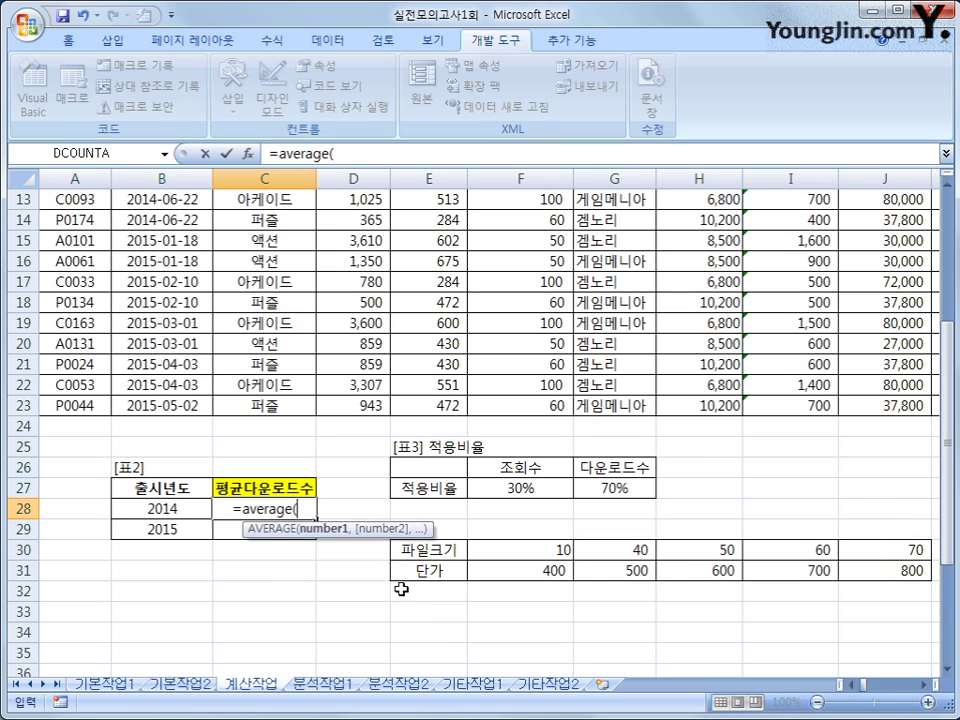
pyautogui.write('if(year')
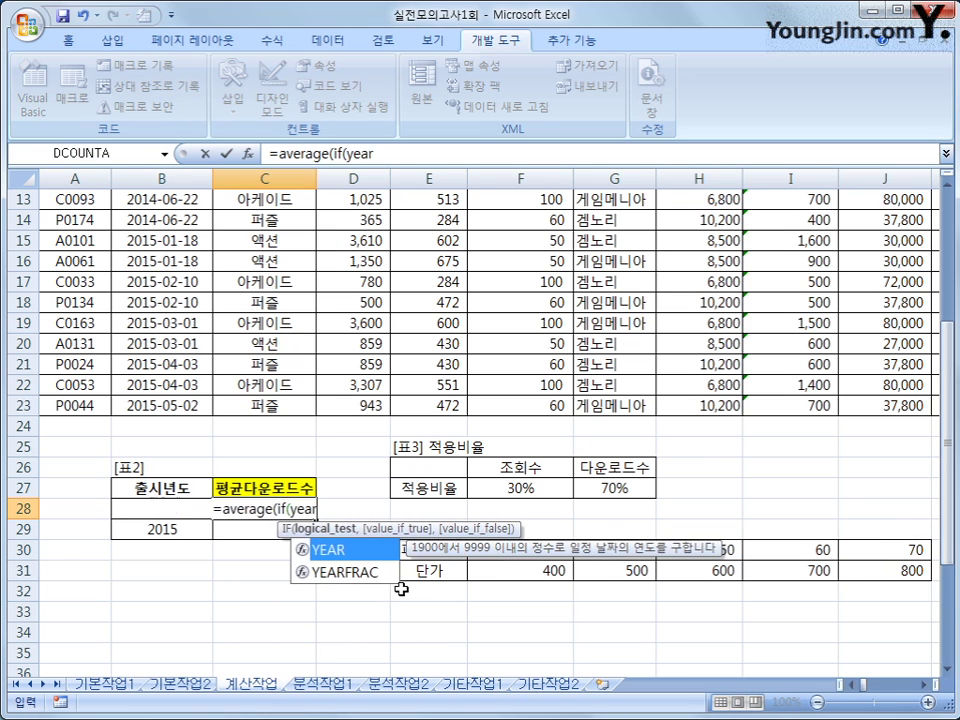
pyautogui.write('(')
# Give YEAR the absolute 파일출시일 range $B$4:$B$23 and compare it with the 출시년도 in B28
pyautogui.scroll(4, 332, 542)
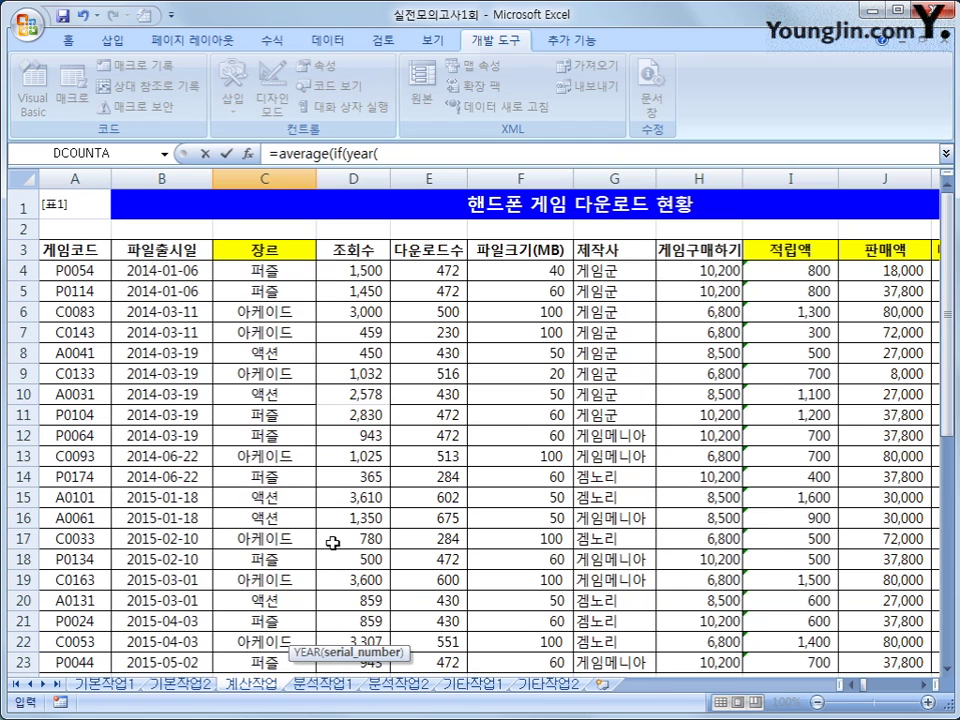
pyautogui.moveTo(171, 270); pyautogui.dragTo(174, 594)
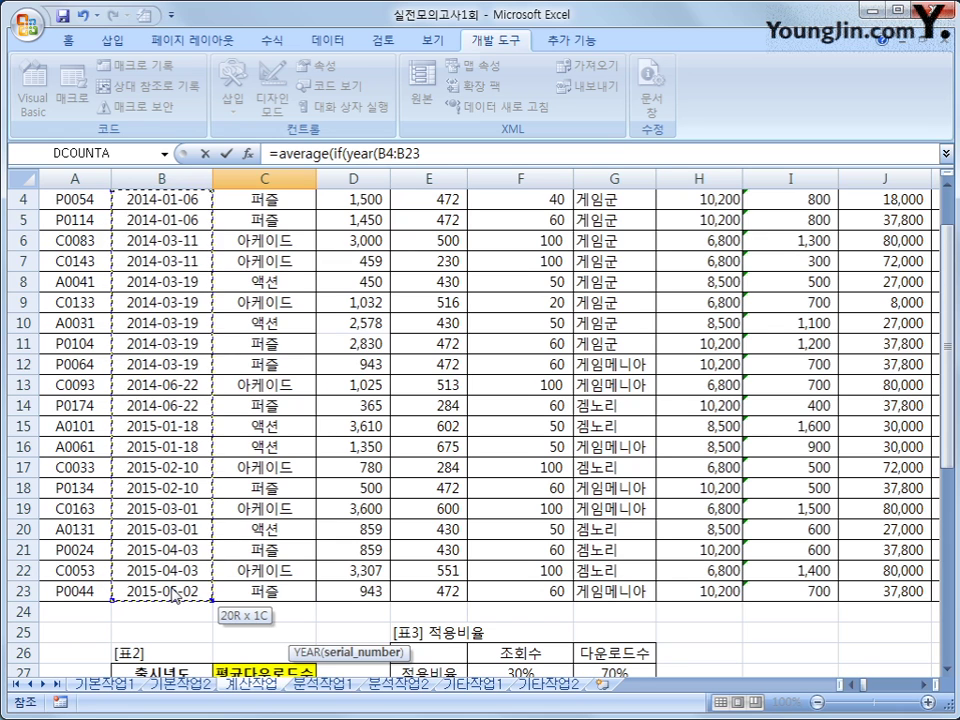
pyautogui.scroll(1, 305, 573)
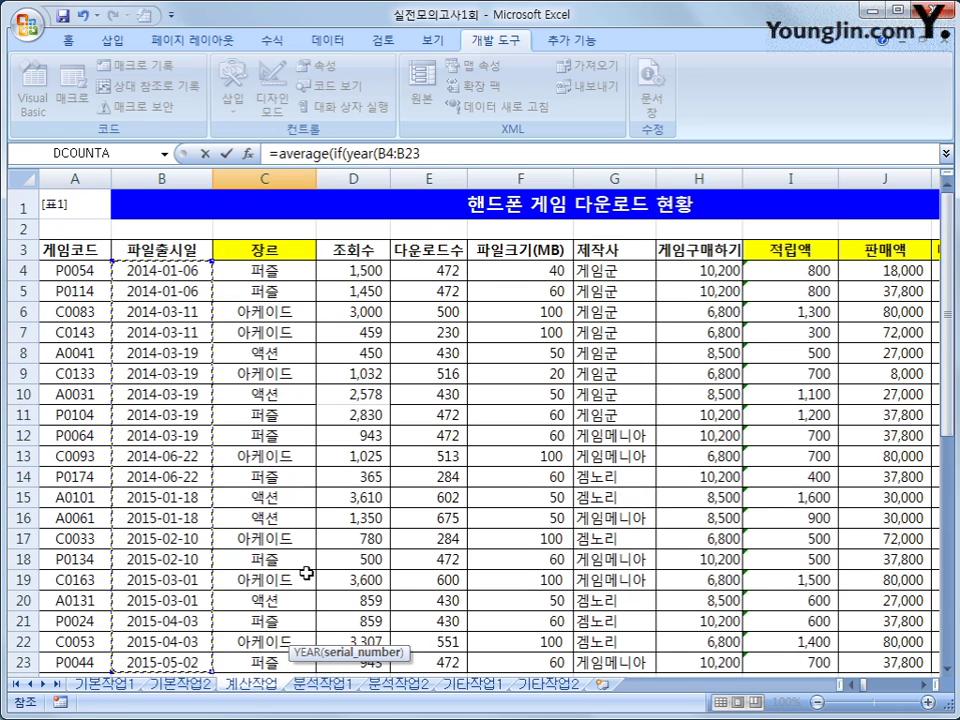
pyautogui.press('F4')
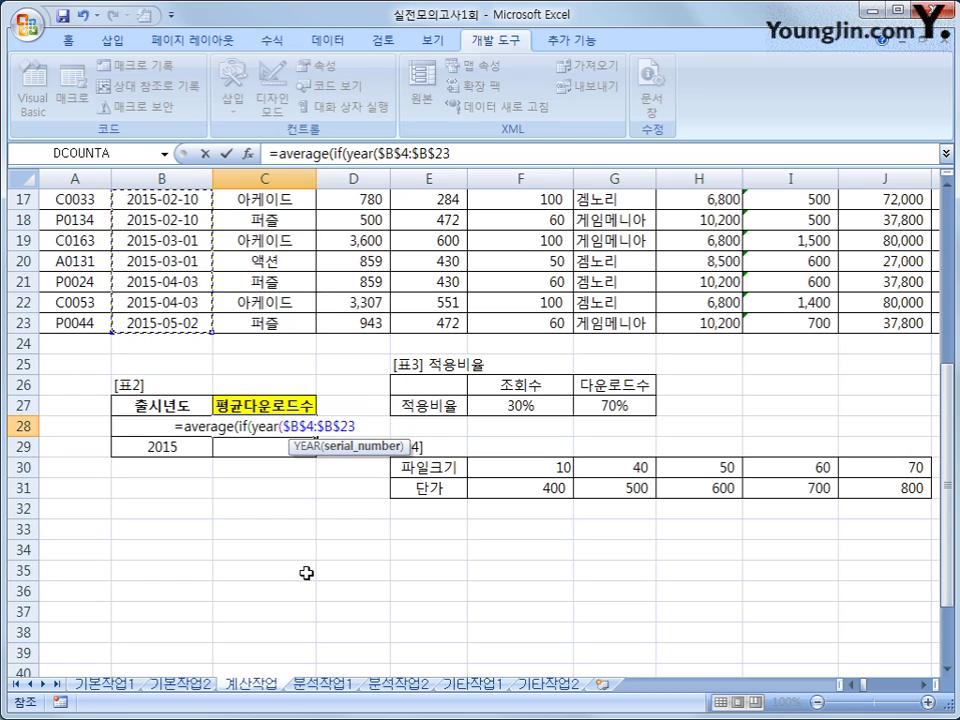
pyautogui.write(')=')
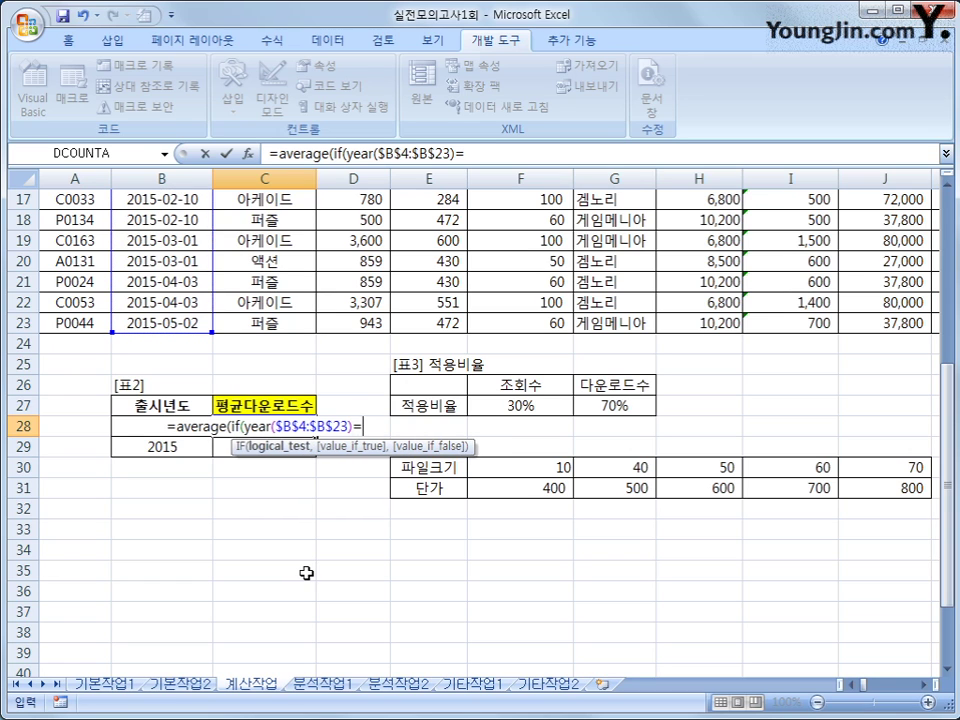
pyautogui.press('Left')
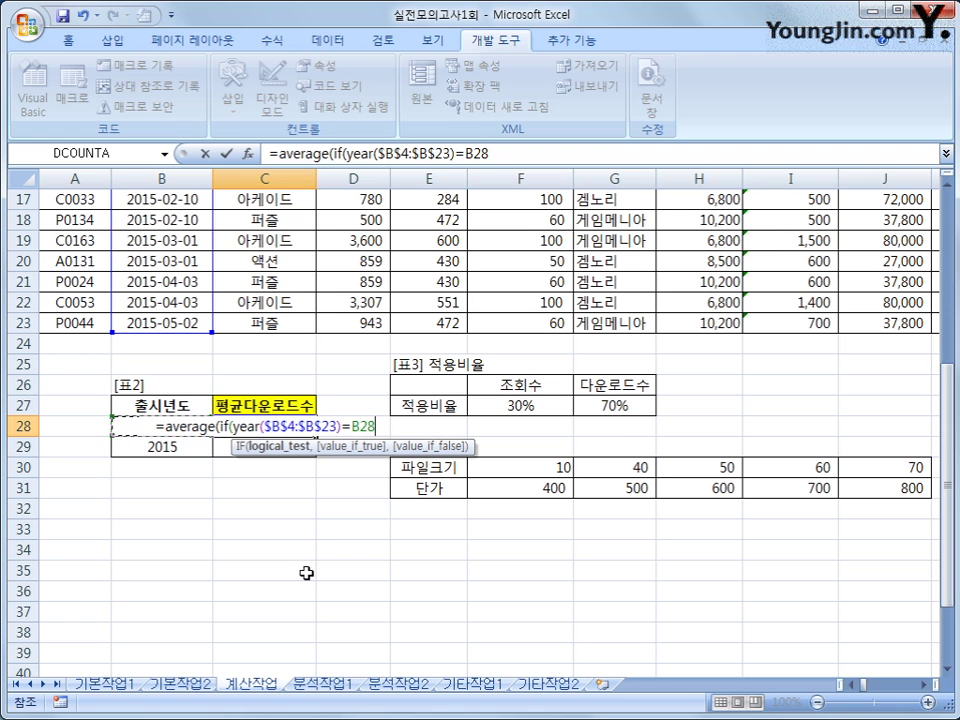
# Return the 다운로드수 range $E$4:$E$23 when the condition is true, enter C28 as an array formula, and copy it to C29
pyautogui.write(',')
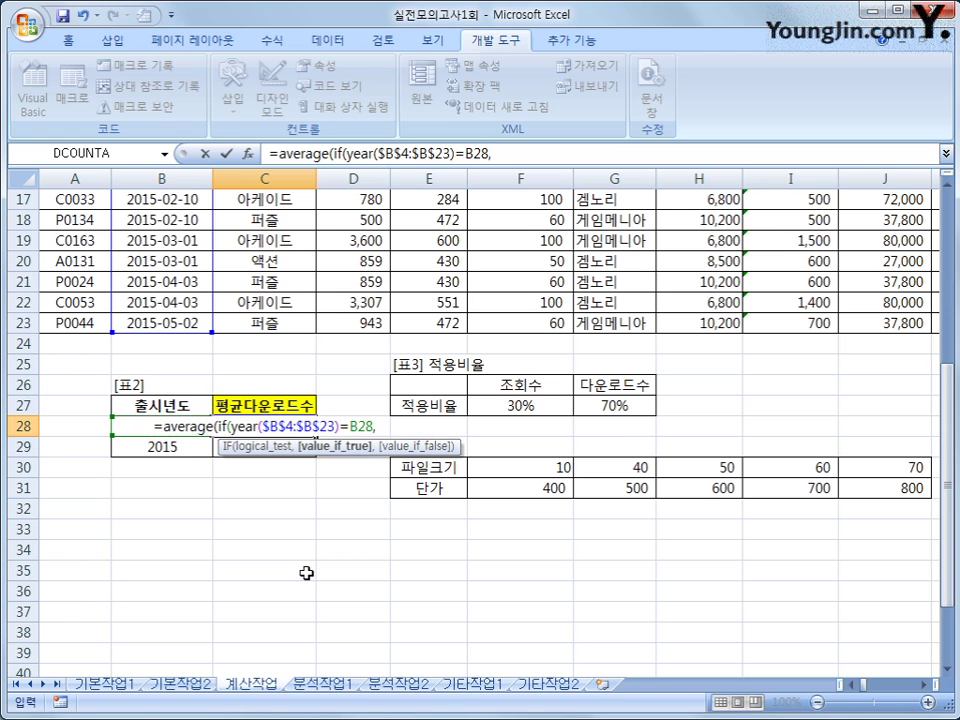
pyautogui.scroll(6, 306, 573)
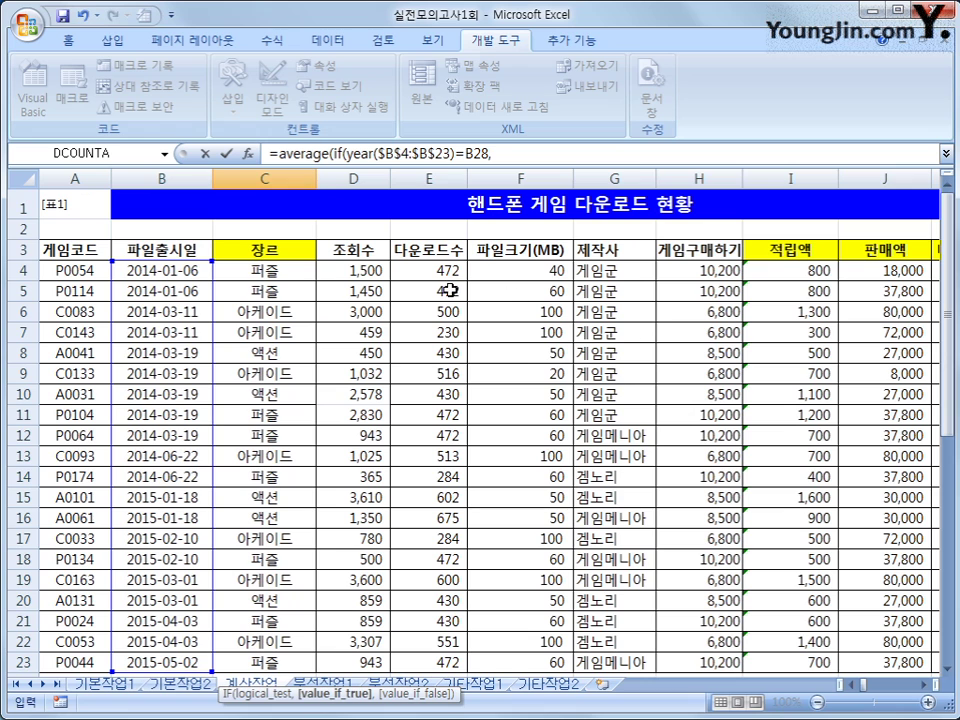
pyautogui.moveTo(440, 270); pyautogui.dragTo(426, 614)
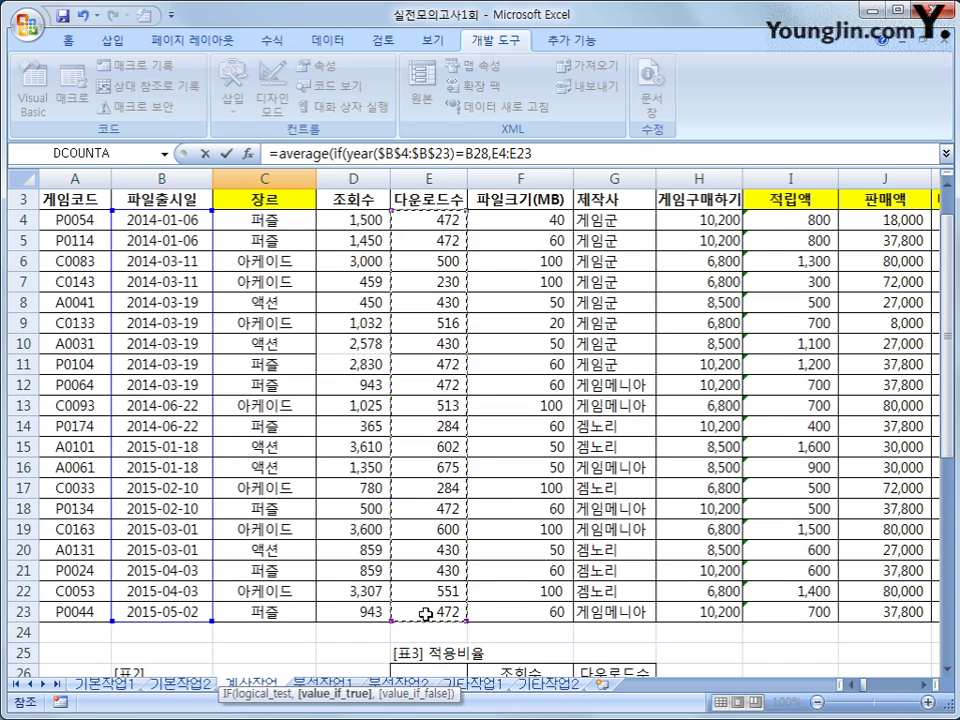
pyautogui.press('F4')
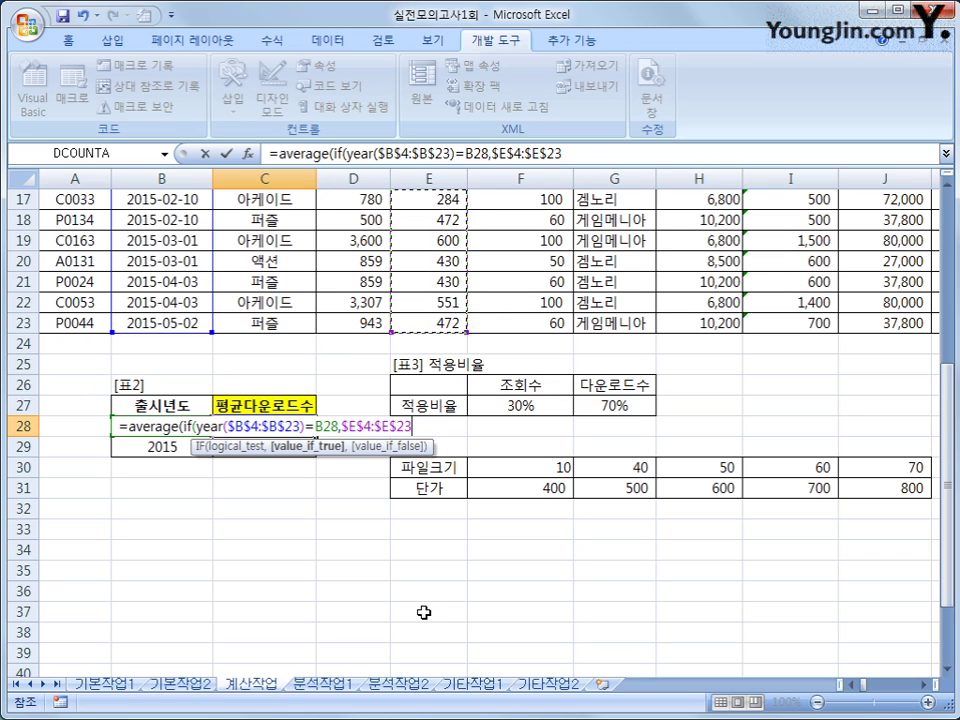
pyautogui.write(')')
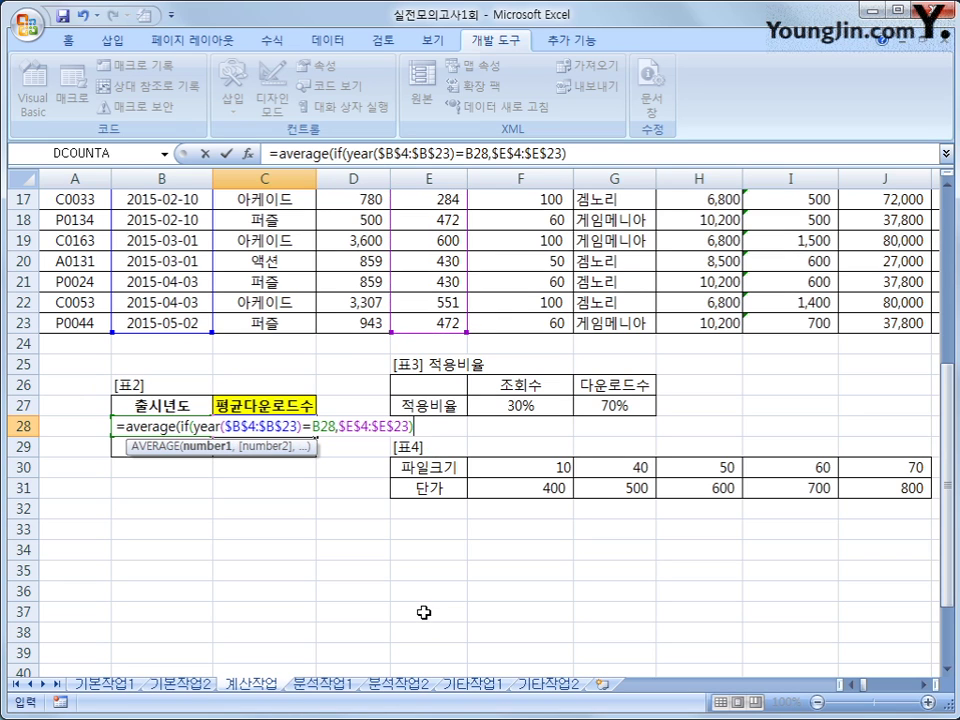
pyautogui.write(')')
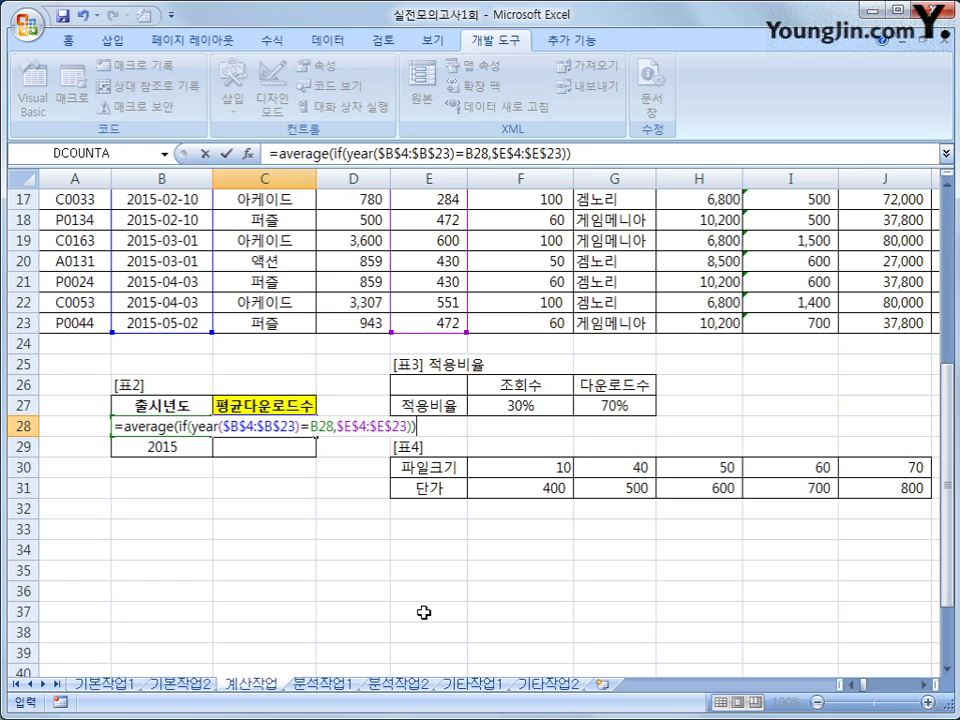
pyautogui.hotkey('ctrl', 'shift', 'Return')
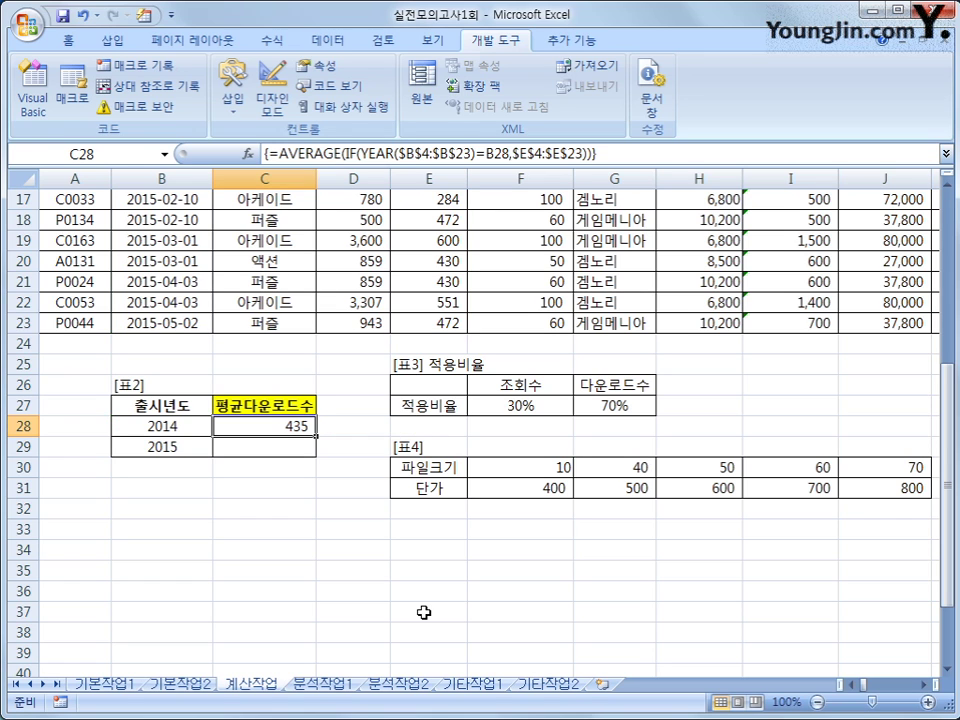
pyautogui.moveTo(316, 436); pyautogui.dragTo(315, 456)
pyautogui.click(312, 452)
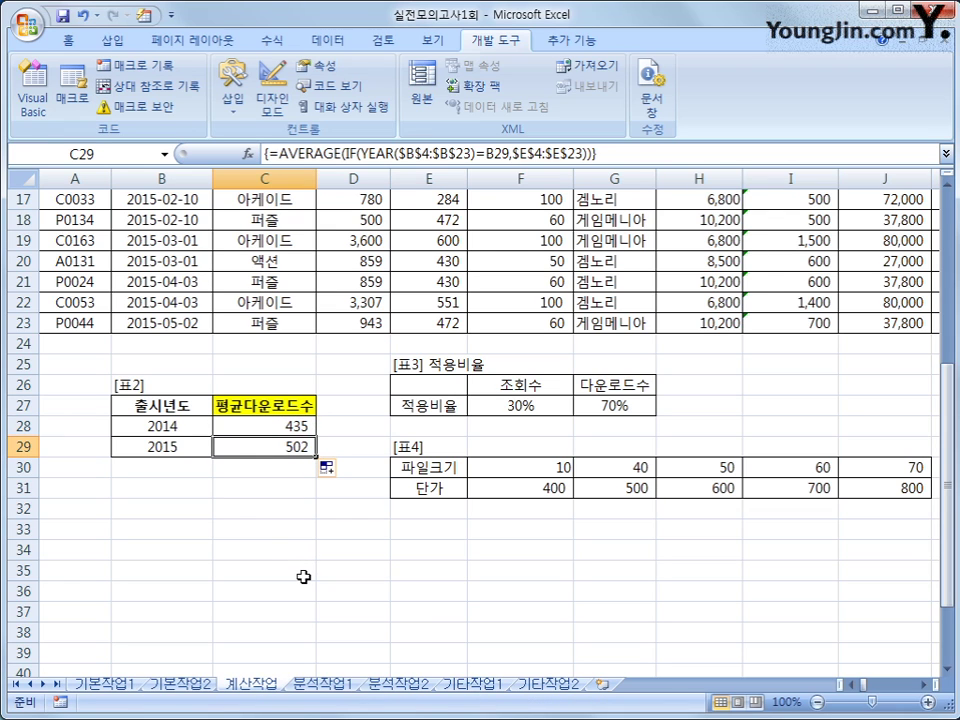
# Review the imported table on the 기본작업1 sheet and the filter output and conditionally formatted table on 기본작업2
pyautogui.click(120, 684)
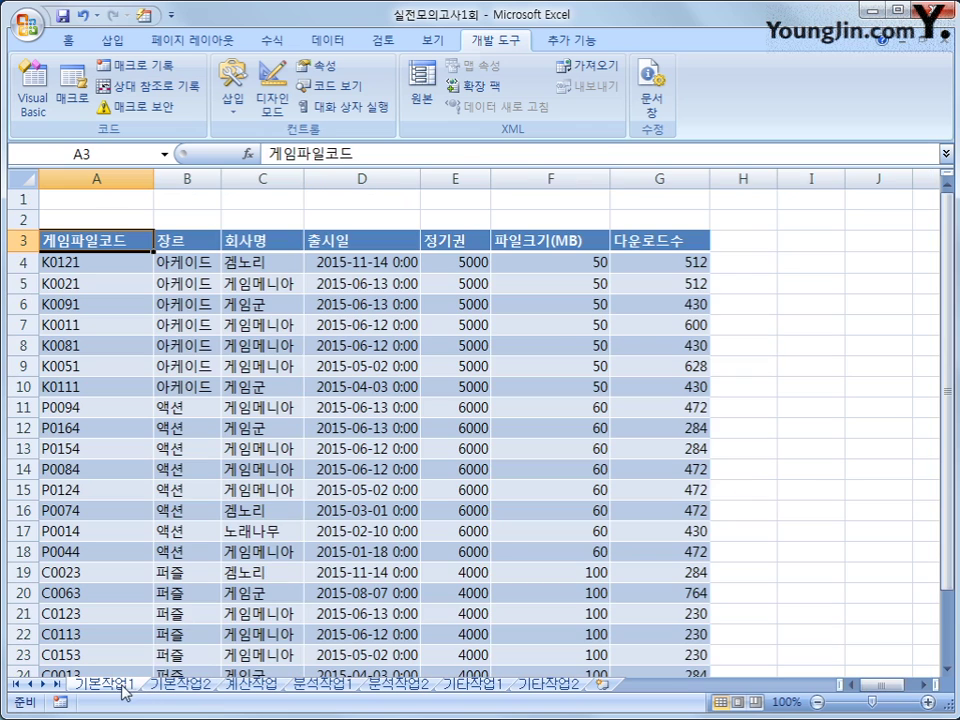
pyautogui.scroll(-4, 335, 550)
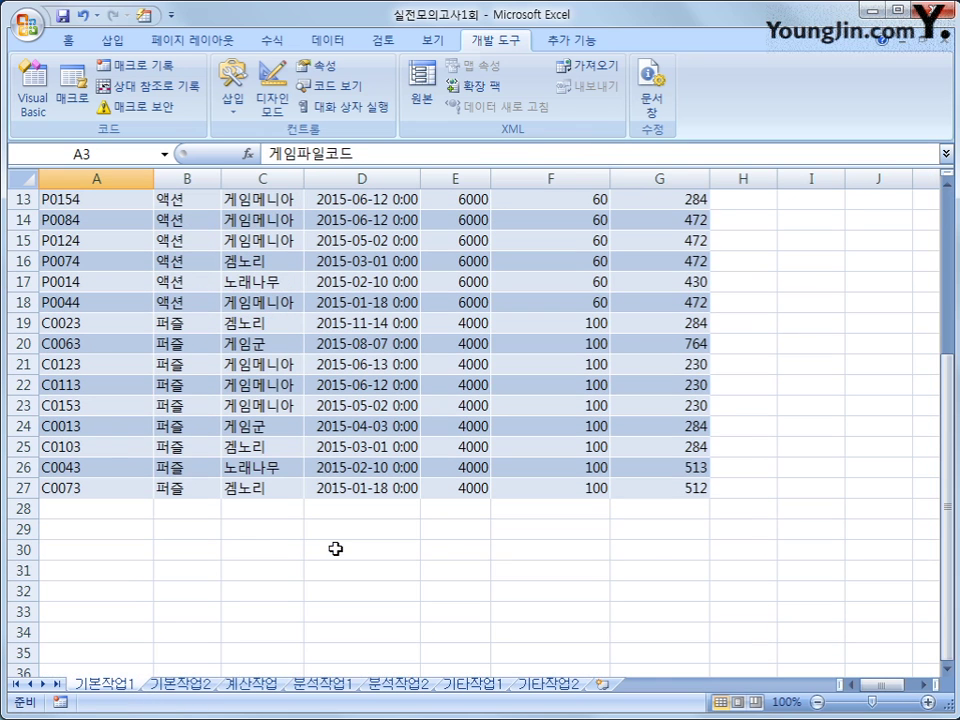
pyautogui.click(671, 490)
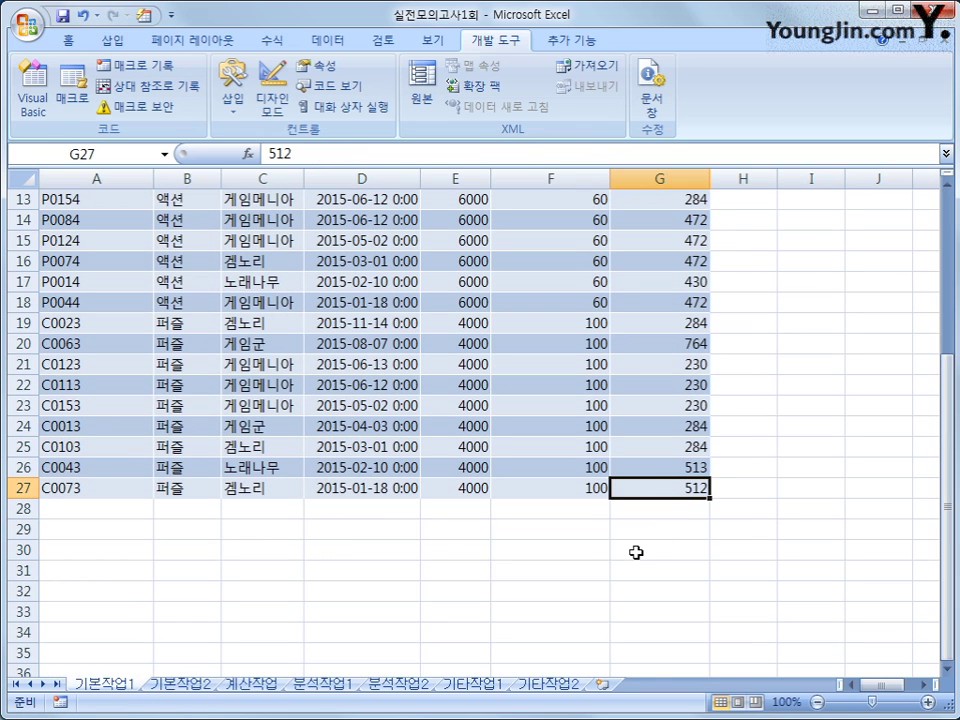
pyautogui.scroll(4, 633, 552)
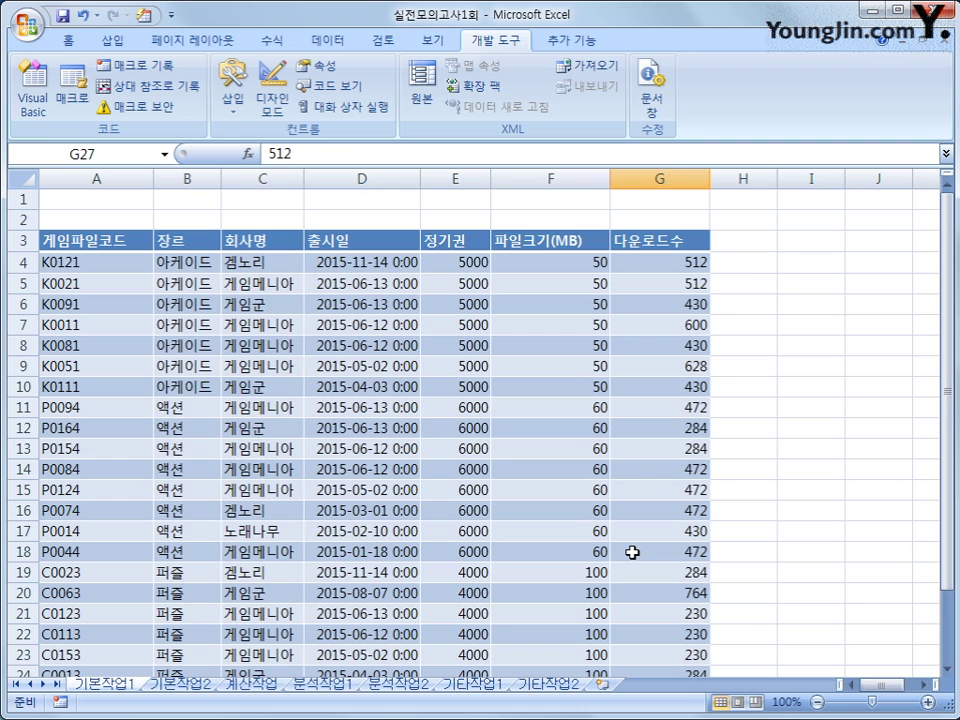
pyautogui.click(186, 684)
pyautogui.scroll(-6, 443, 600)
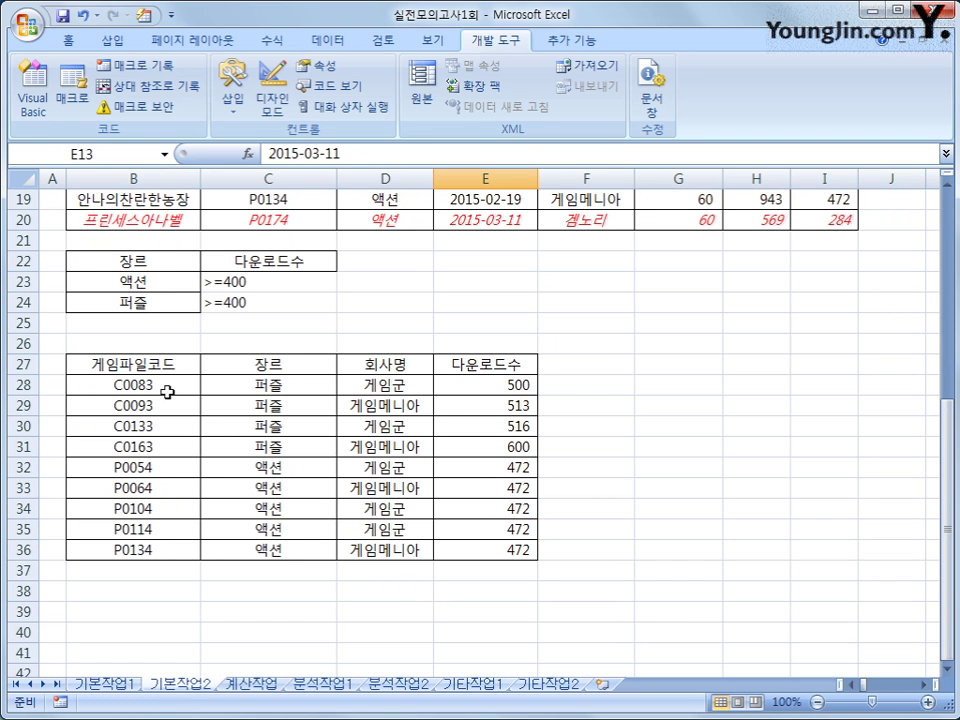
pyautogui.click(496, 546)
pyautogui.scroll(6, 496, 560)
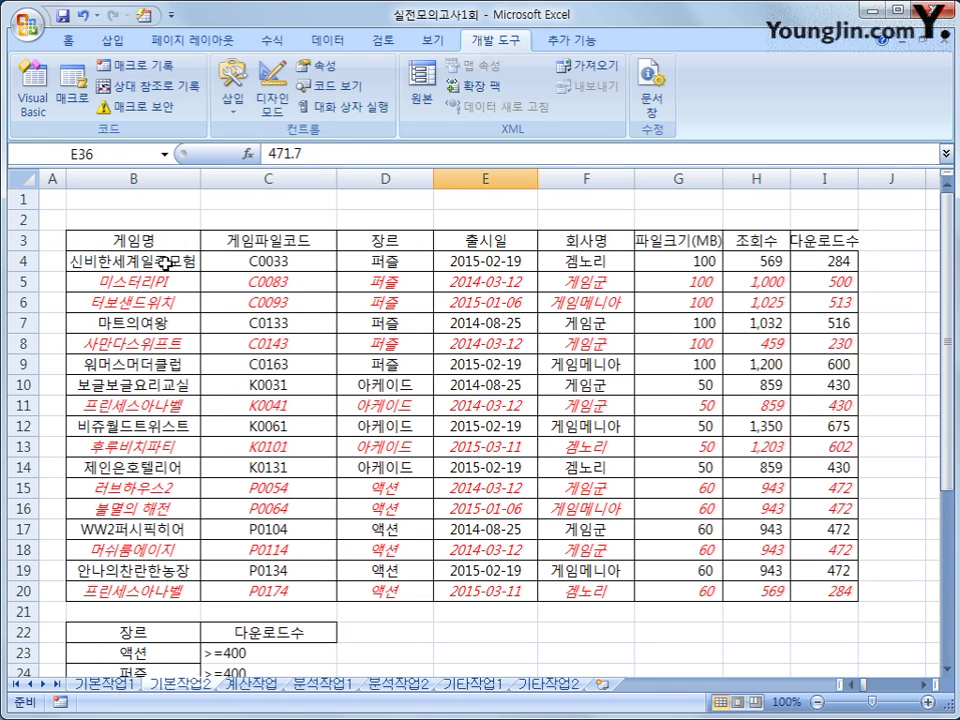
pyautogui.moveTo(165, 262); pyautogui.dragTo(829, 594)
pyautogui.click(829, 593)
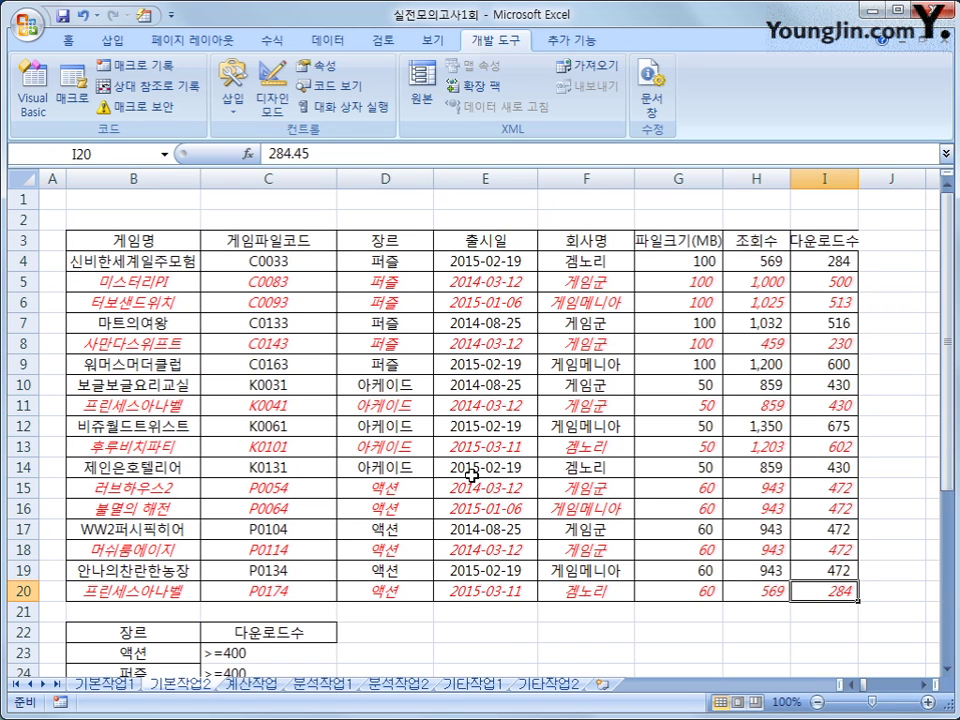
# Return to the 계산작업 sheet and review the formulas for 장르, 적립액, 판매액, 다운로드비율(%) and 평균다운로드수
pyautogui.click(250, 685)
pyautogui.scroll(4, 357, 556)
pyautogui.scroll(2, 357, 556)
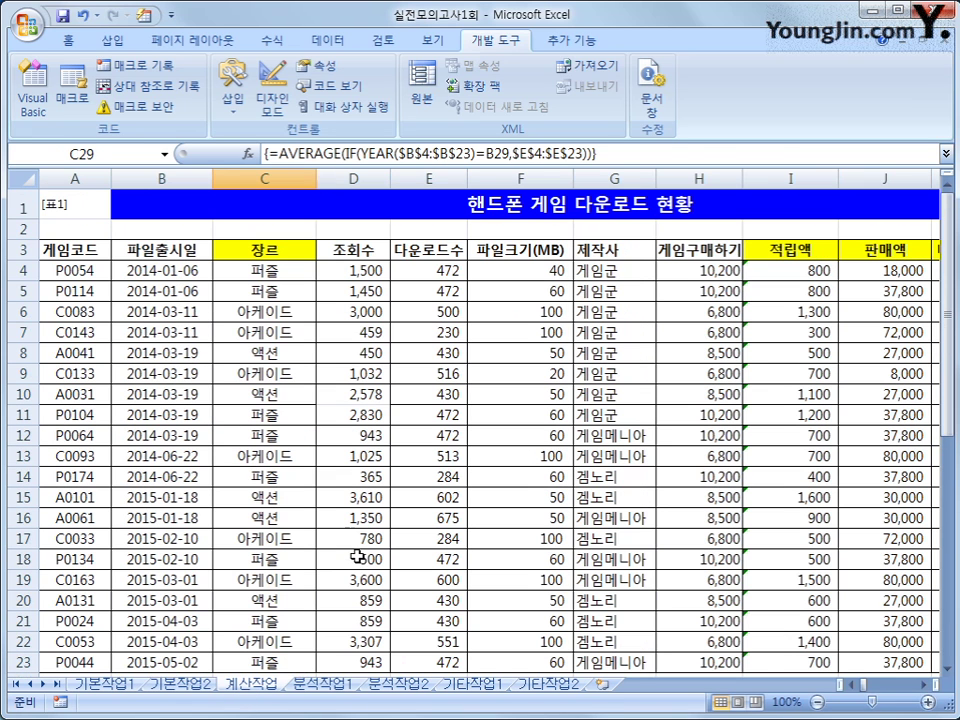
pyautogui.click(283, 272)
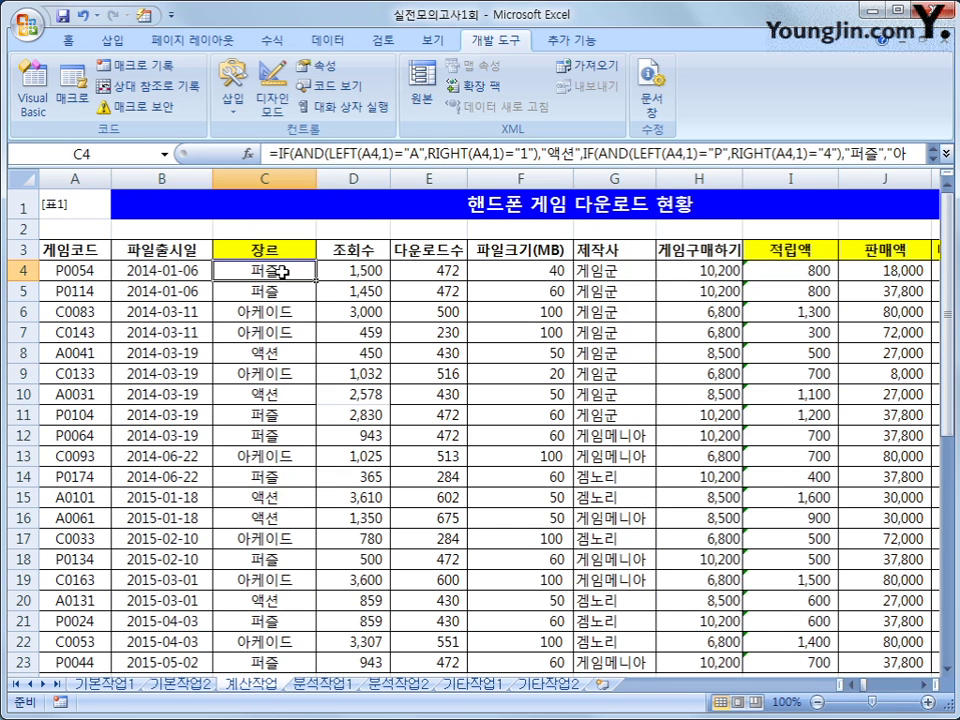
pyautogui.click(798, 276)
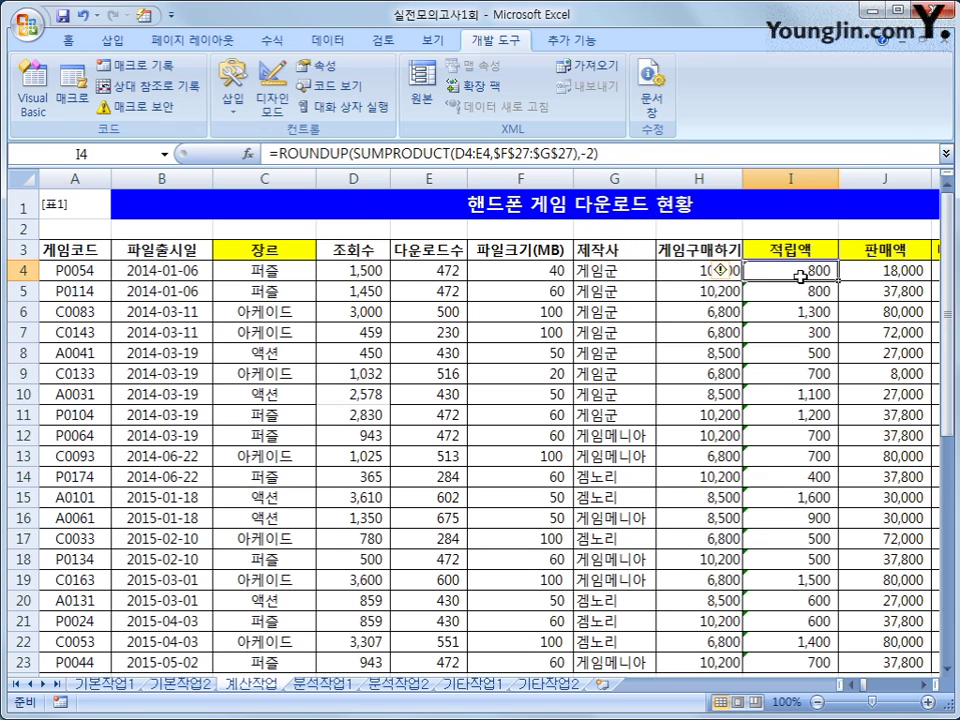
pyautogui.click(925, 270)
pyautogui.click(938, 268)
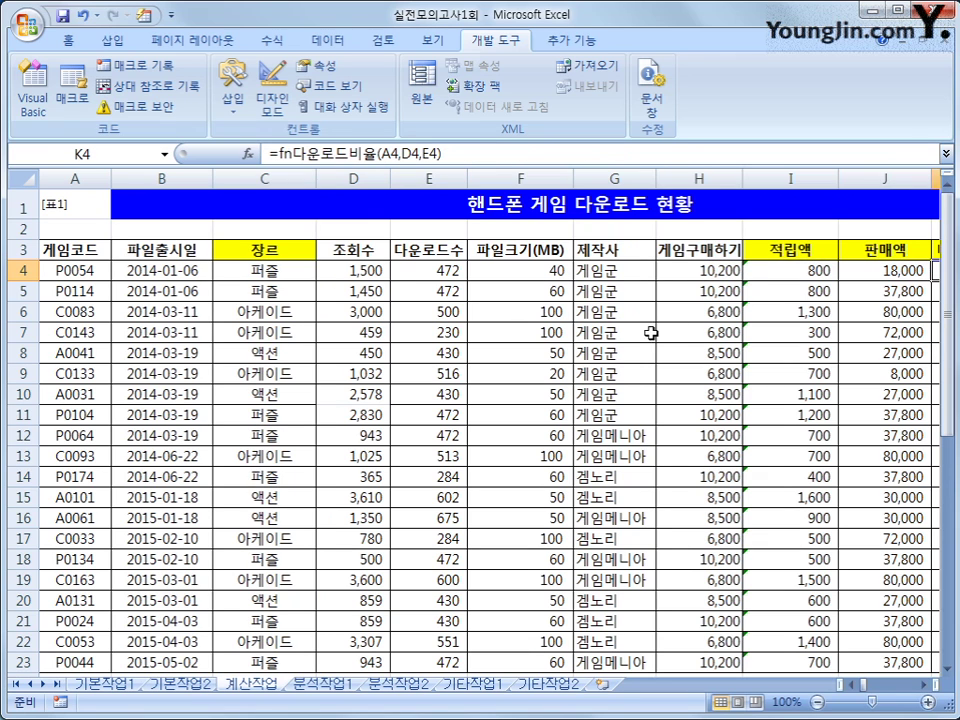
pyautogui.scroll(-3, 320, 562)
pyautogui.click(288, 568)
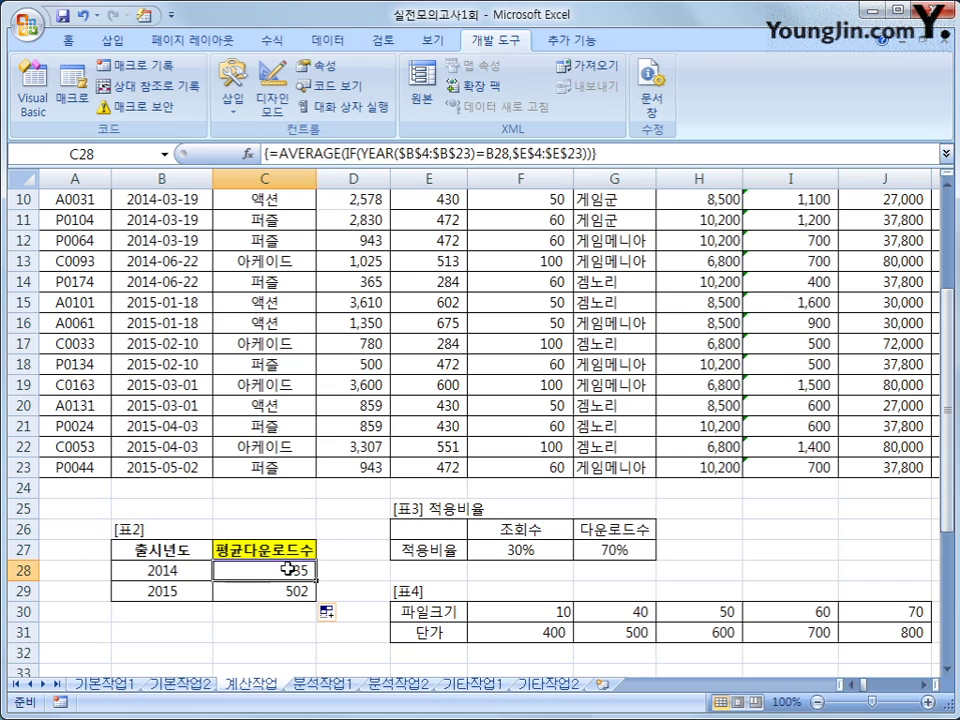